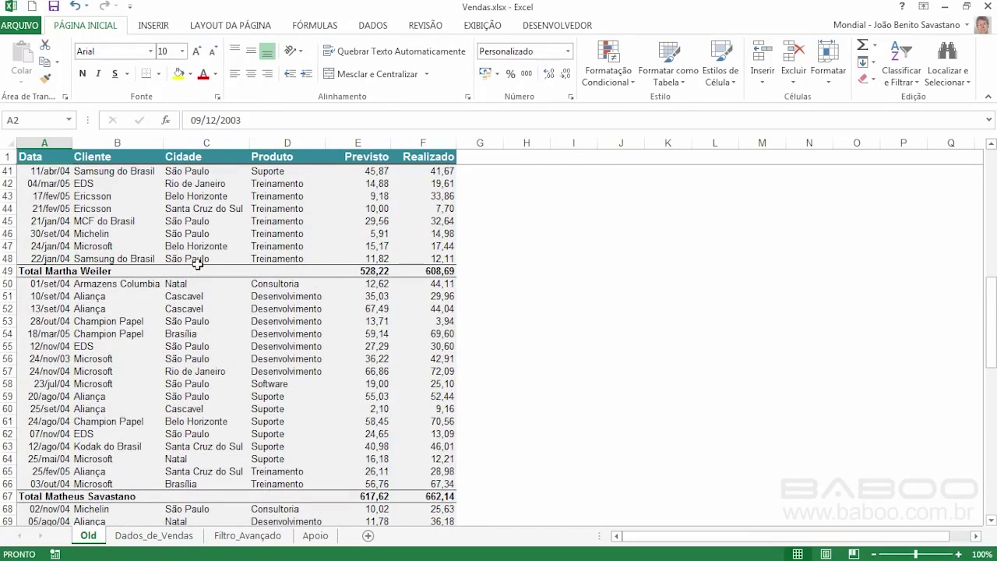
- Review the sales records and supervisor subtotals on the Old sheet down to the Total Geral row
scroll(198, 264, "down", 5)
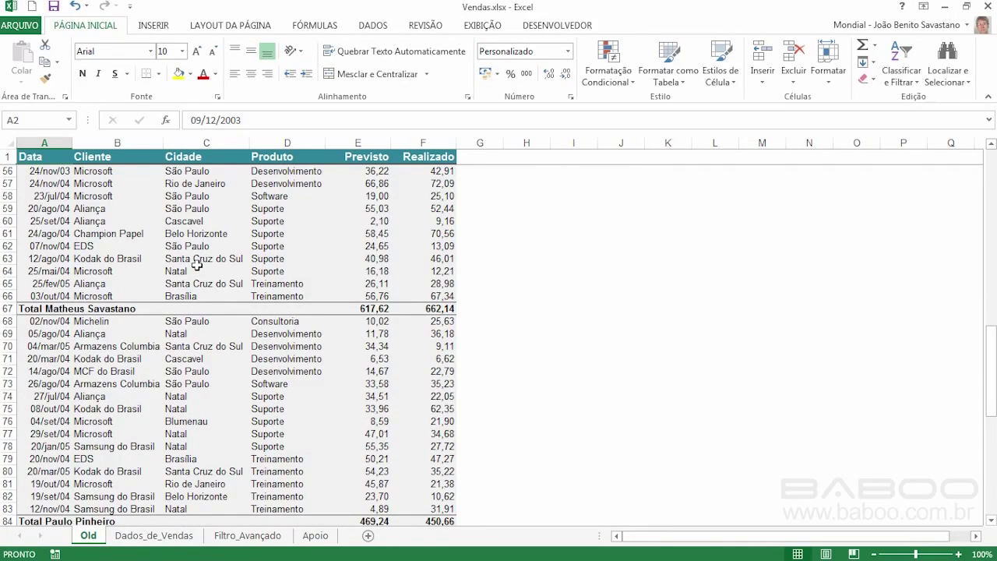
scroll(198, 264, "down", 11)
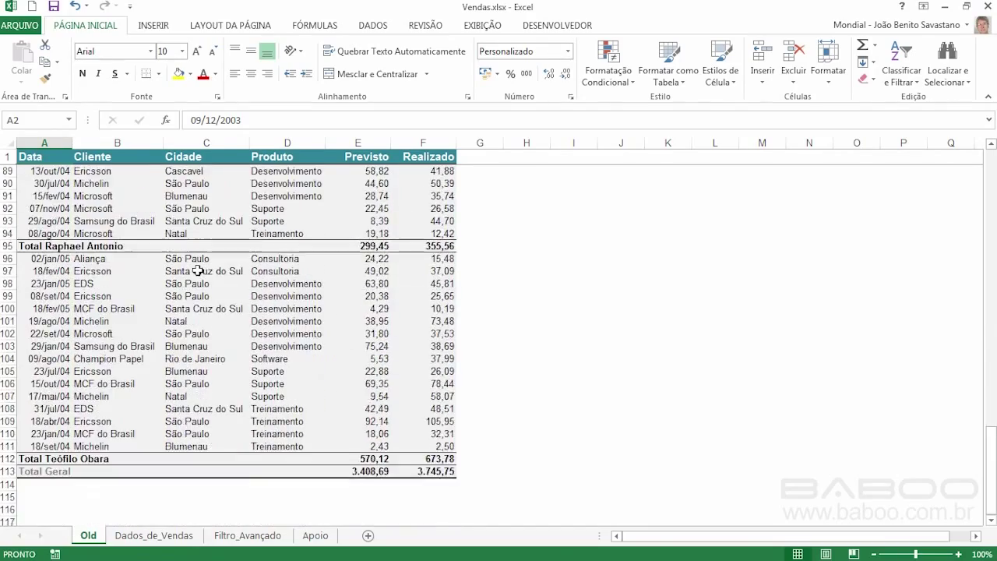
scroll(197, 271, "down", 3)
scroll(198, 270, "up", 14)
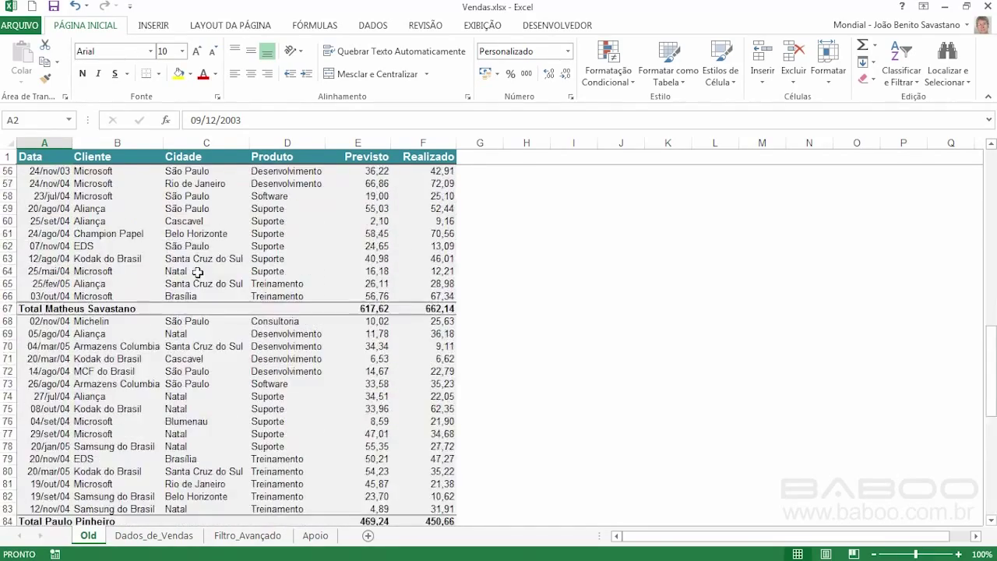
scroll(198, 272, "up", 18)
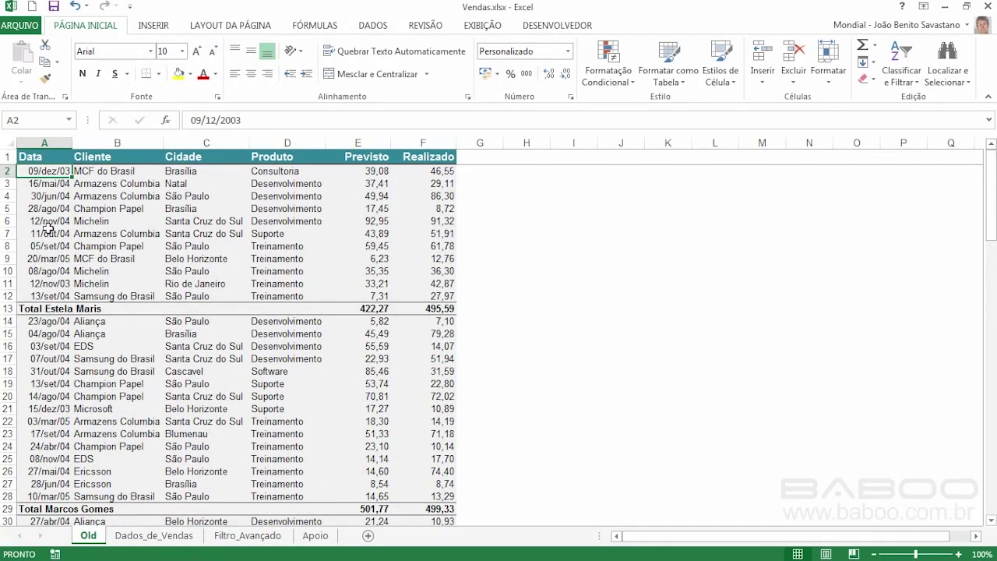
- Check every page of the Old sheet in the print preview, from first to last, and return to the worksheet
left_click(27, 29)
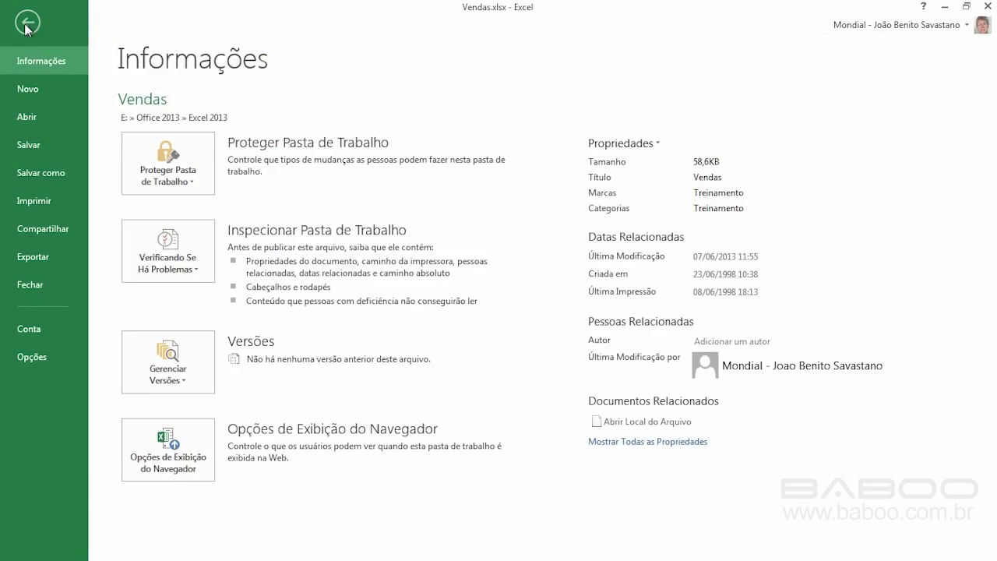
left_click(43, 201)
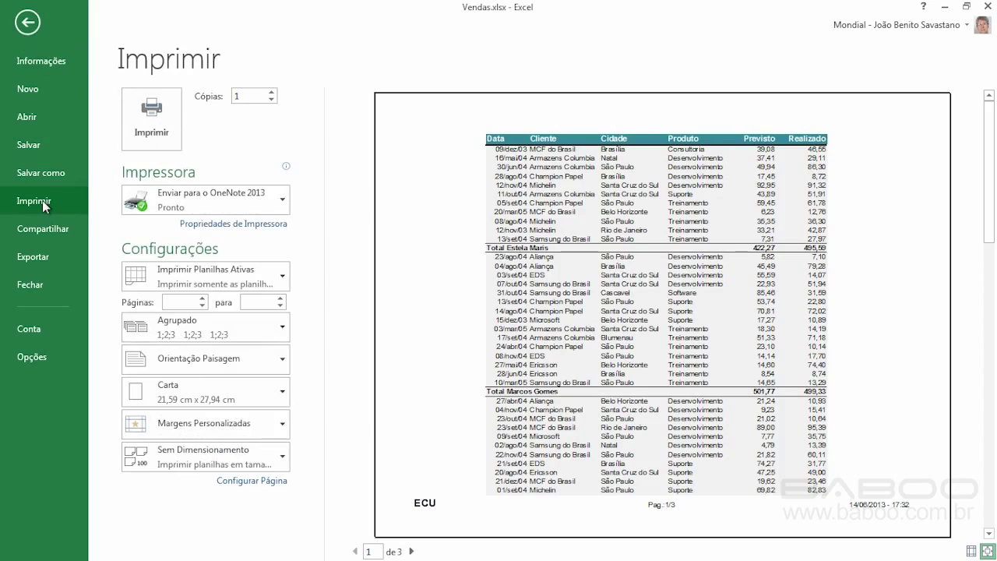
left_click(412, 552)
left_click(412, 551)
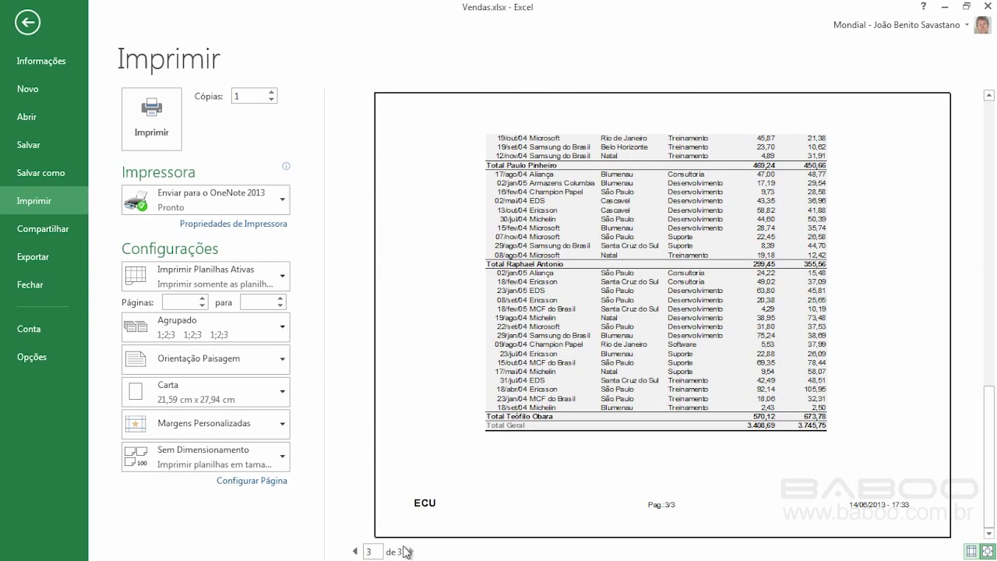
left_click(355, 552)
left_click(354, 551)
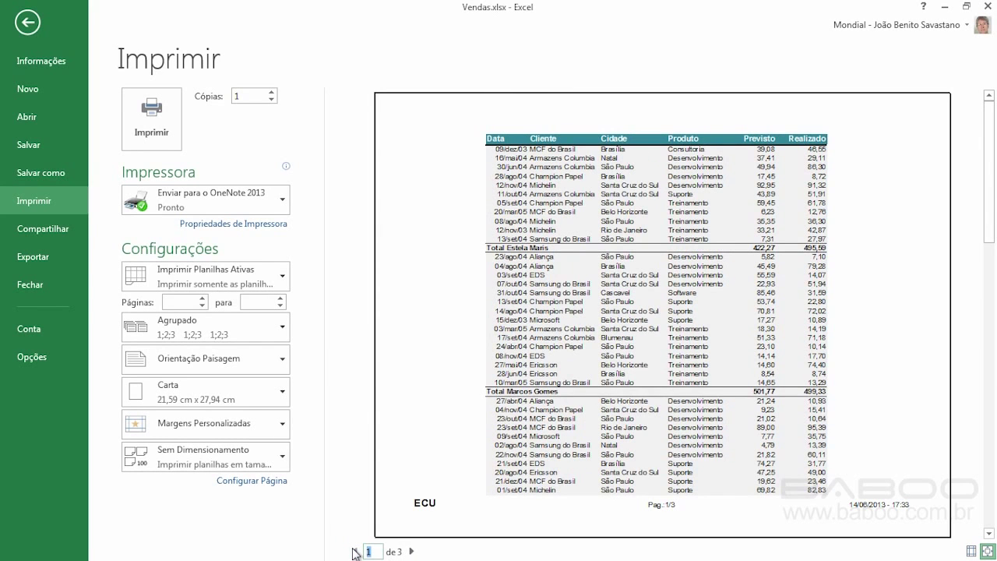
left_click(28, 26)
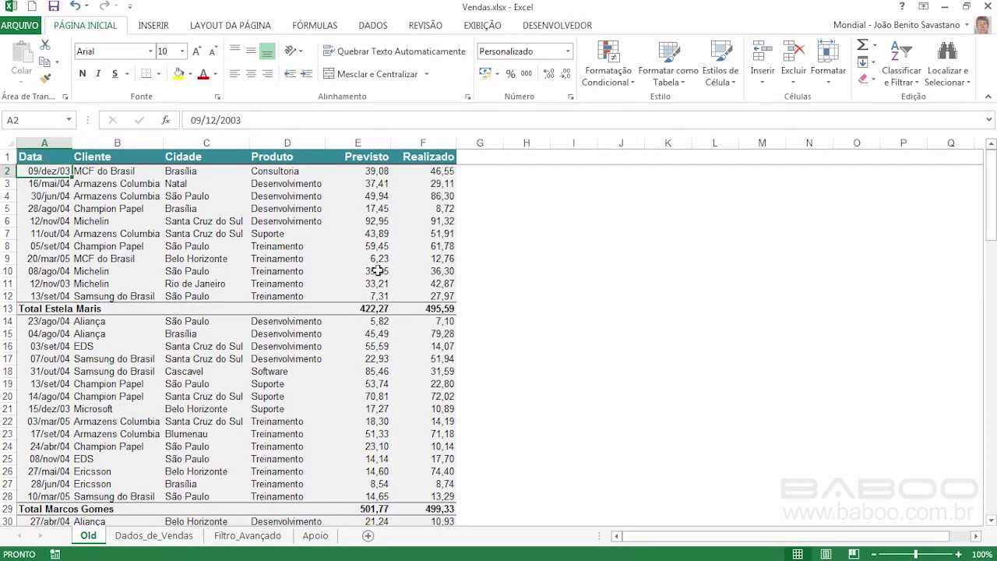
- Examine the Dados_de_Vendas sheet through the end of its records and compare its layout with the Old sheet
left_click(153, 536)
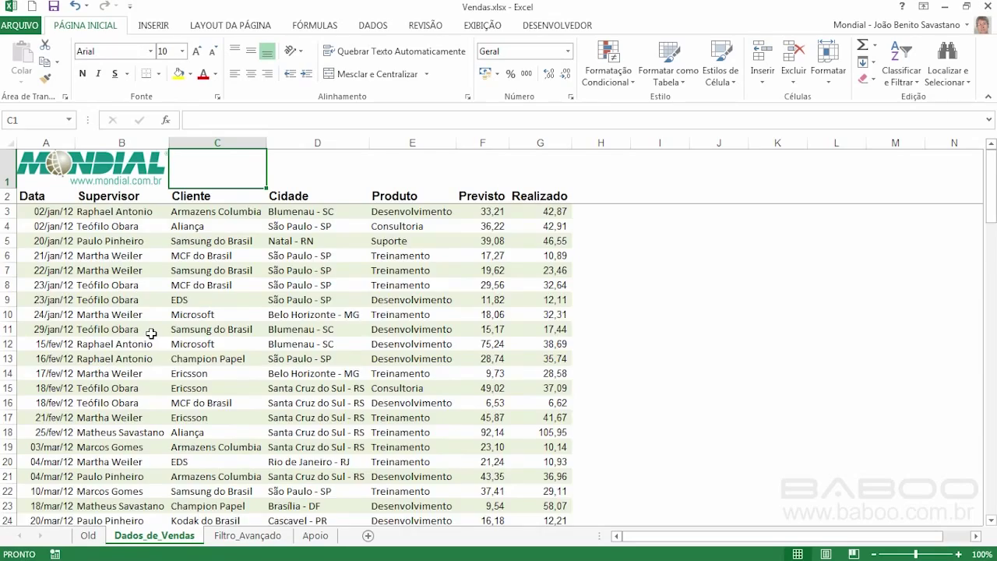
scroll(151, 333, "down", 6)
scroll(148, 343, "up", 6)
left_click(91, 538)
left_click(145, 539)
scroll(483, 371, "down", 5)
scroll(483, 370, "down", 20)
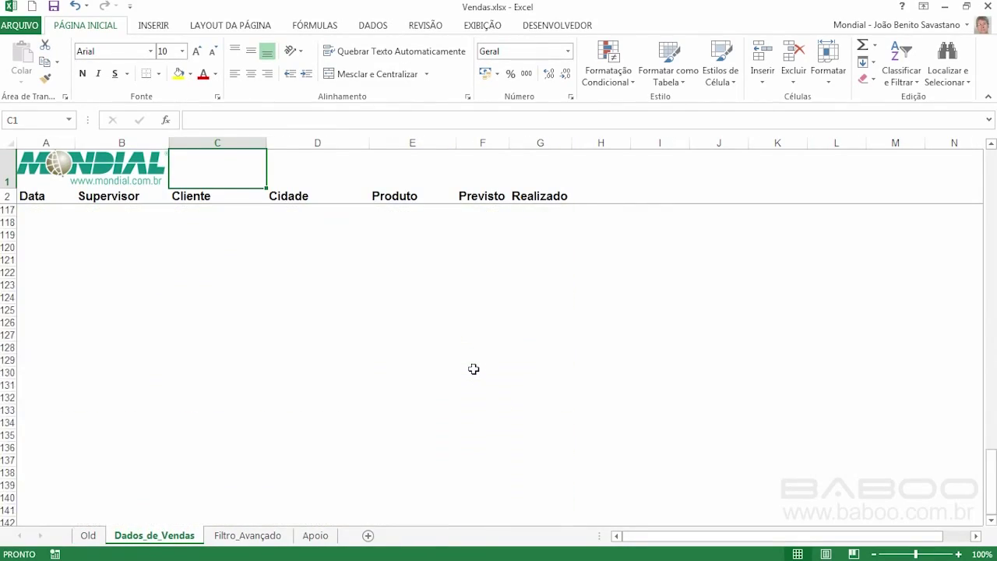
scroll(473, 369, "up", 20)
scroll(469, 367, "up", 10)
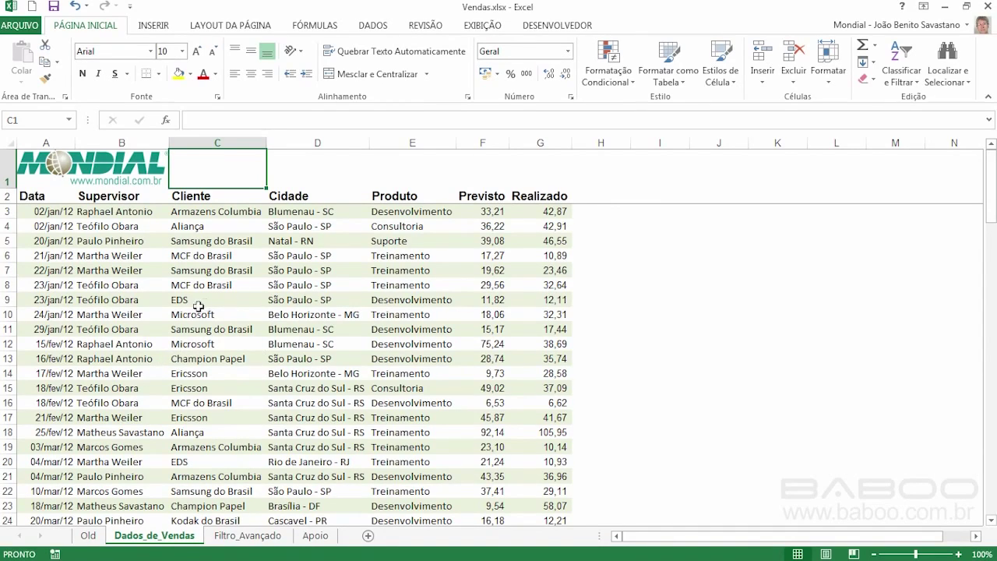
scroll(134, 286, "down", 20)
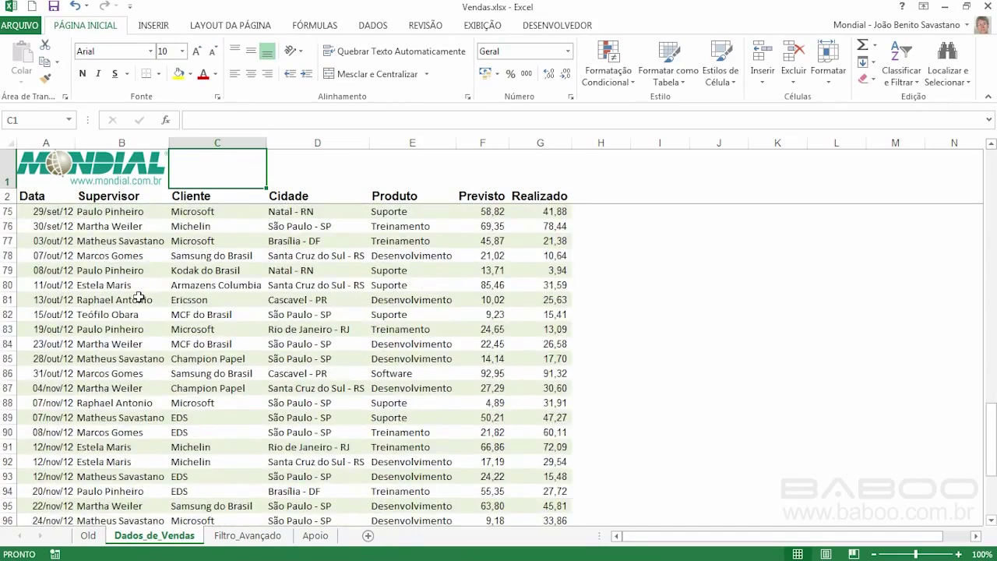
scroll(138, 297, "down", 9)
scroll(138, 297, "up", 20)
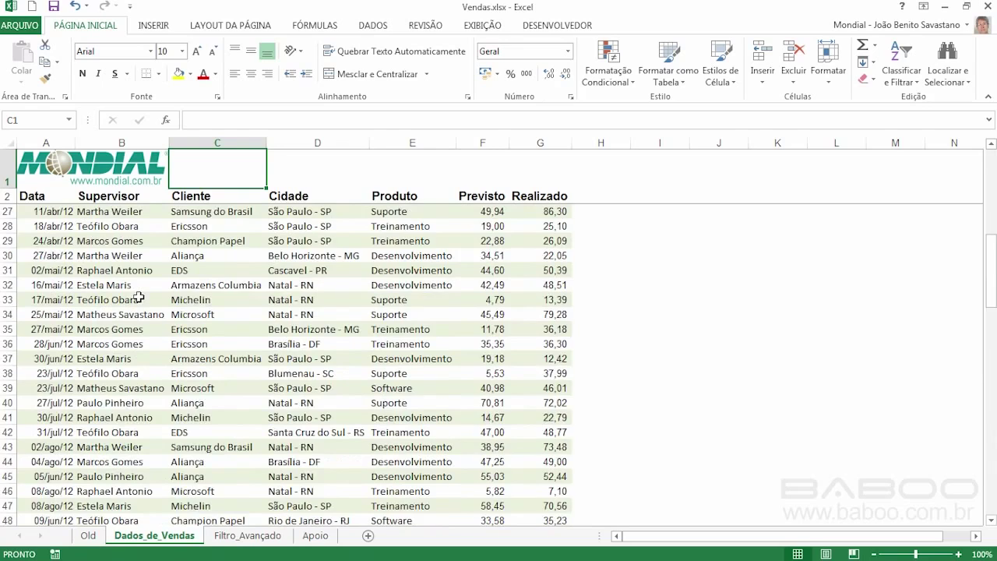
- Select the whole sales table on Dados_de_Vendas, cycle the active cell through its corners to check its extent, and clear the selection
left_click(331, 287)
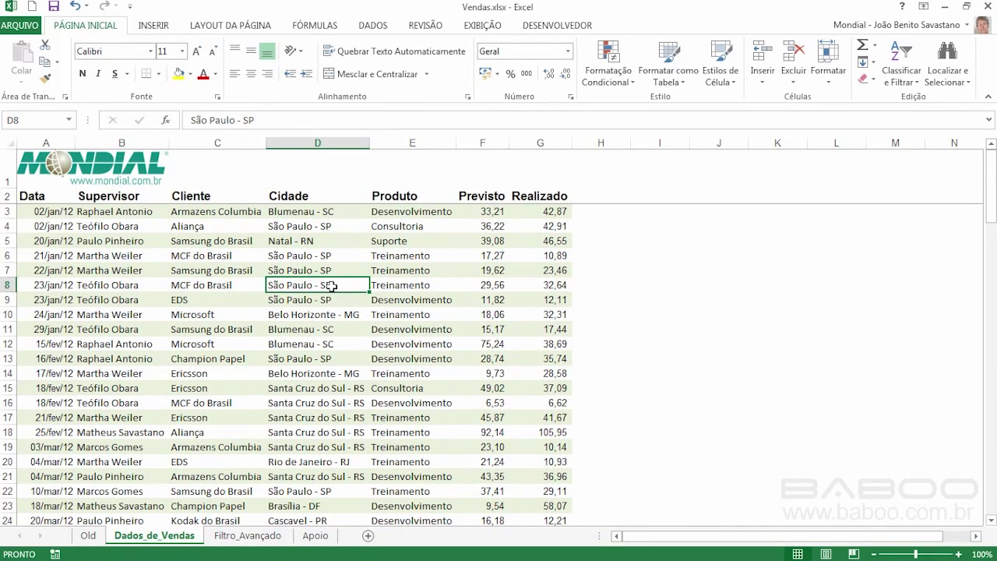
key("ctrl+a")
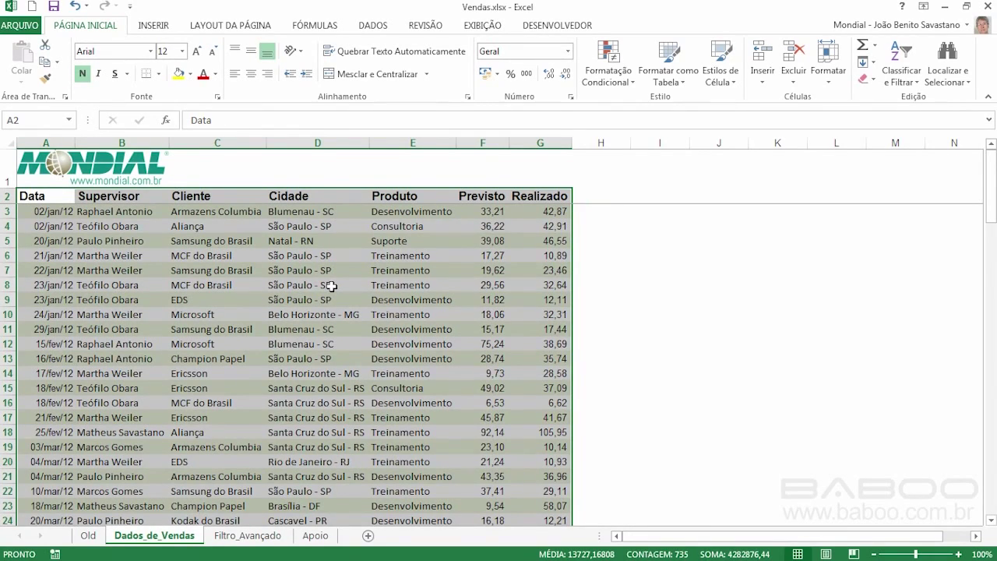
key("ctrl+period")
key("ctrl+period")
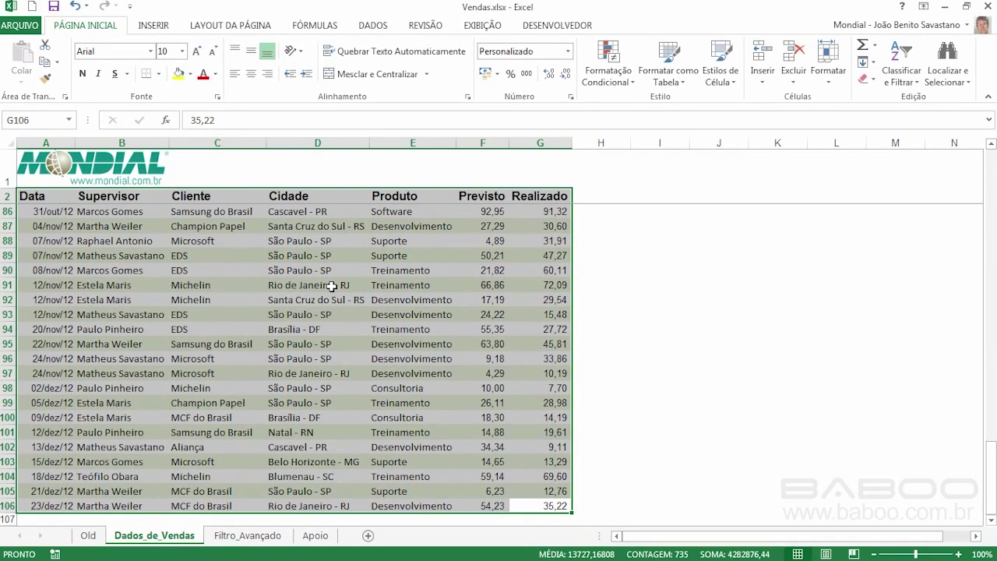
key("ctrl+period")
key("ctrl+period")
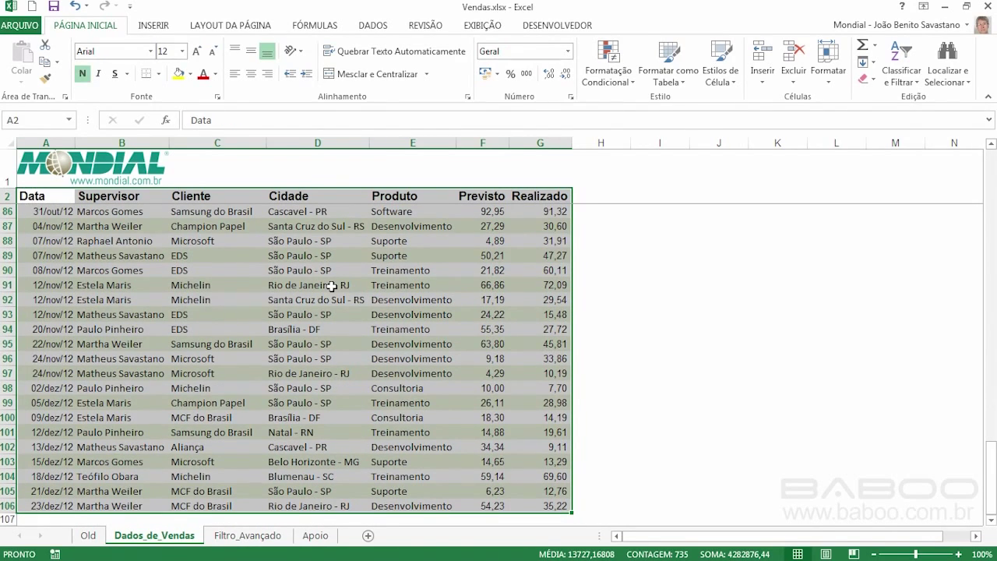
key("ctrl+period")
key("ctrl+period")
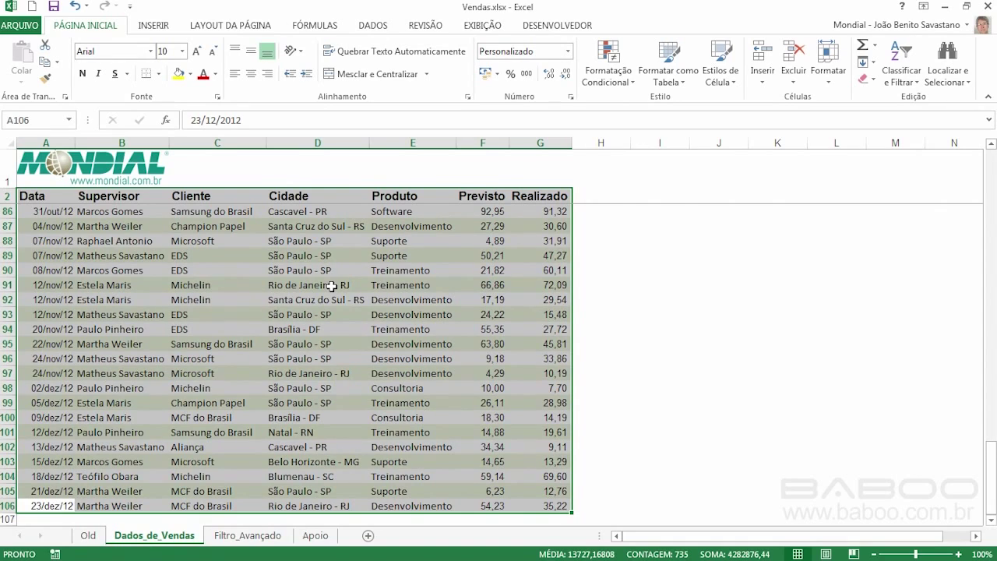
key("ctrl+period")
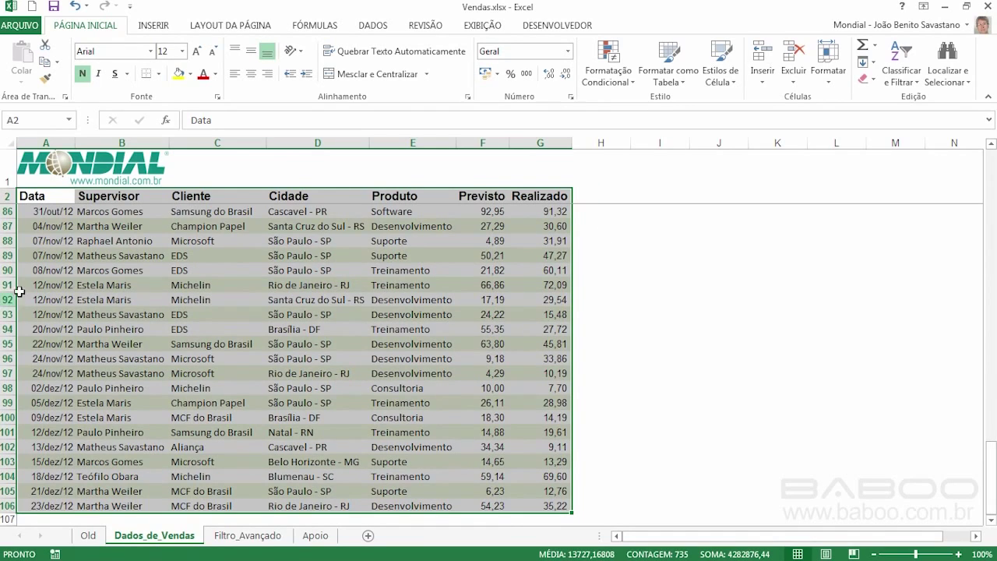
left_click(236, 296)
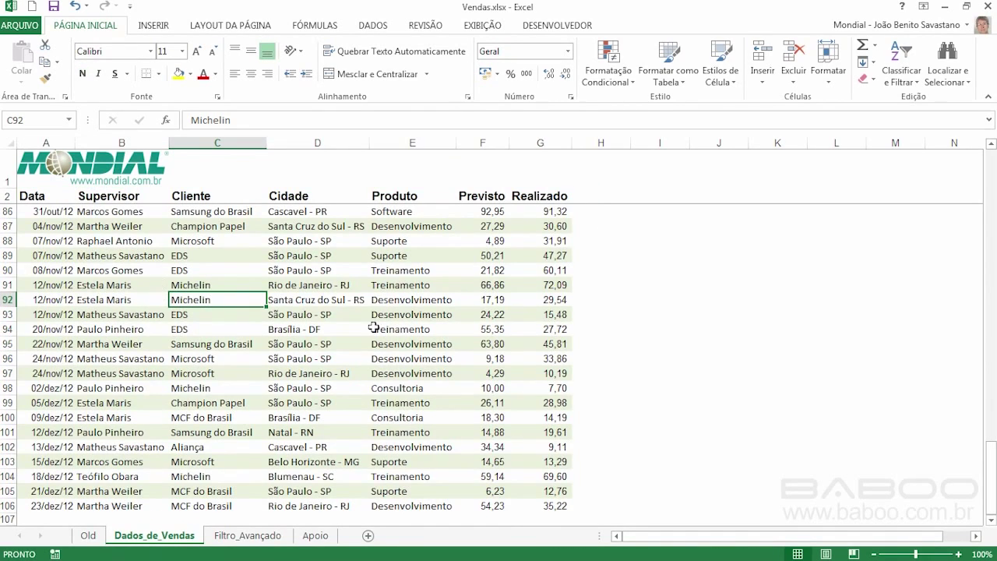
- Sort the sales table by the Supervisor column from A to Z
left_click(136, 286)
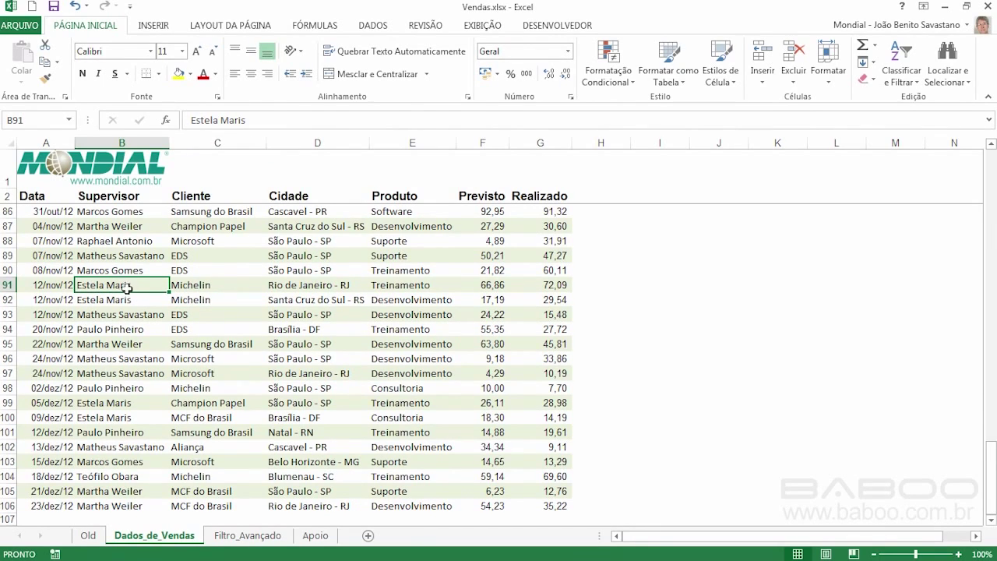
left_click(906, 59)
left_click(906, 99)
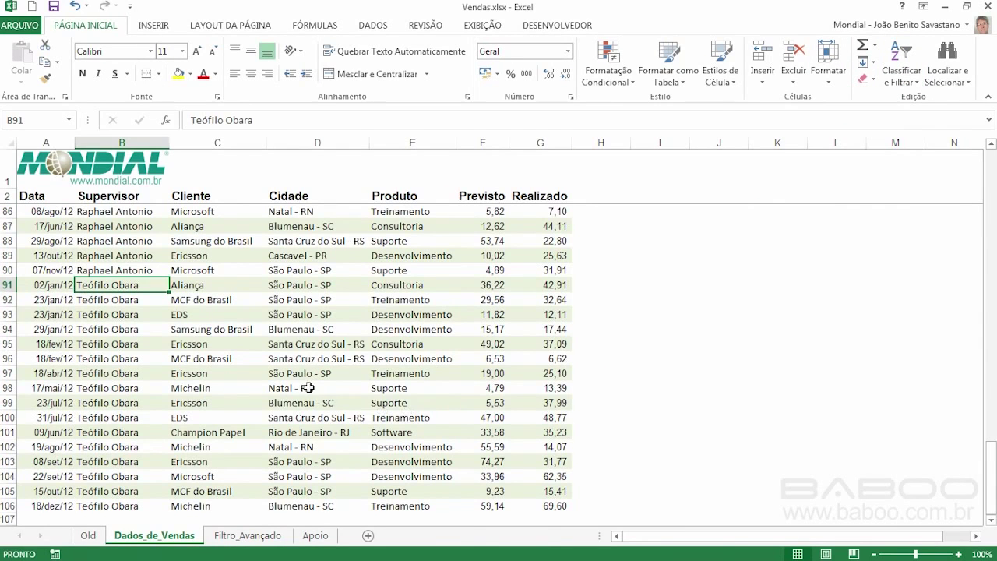
- Sort the sales table by the Produto column from A to Z and review the reordered records up to the first row
left_click(399, 296)
left_click(902, 61)
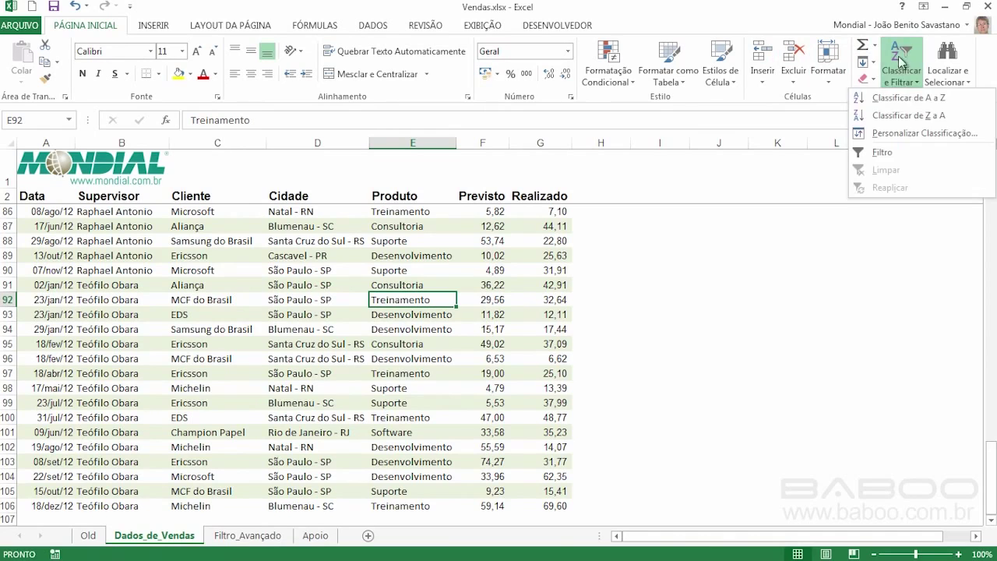
left_click(908, 99)
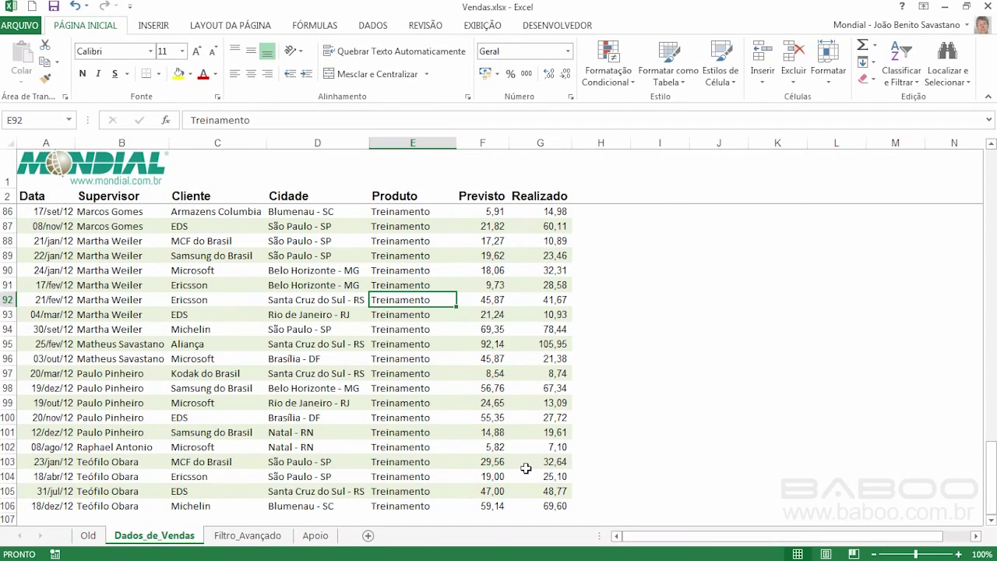
scroll(526, 468, "up", 6)
scroll(525, 467, "up", 8)
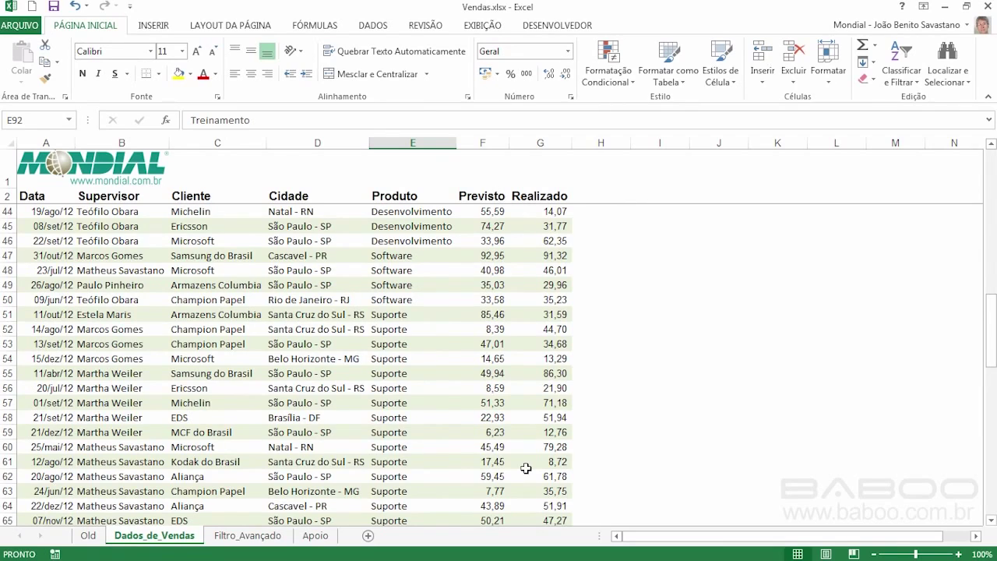
scroll(526, 468, "up", 8)
scroll(525, 468, "up", 6)
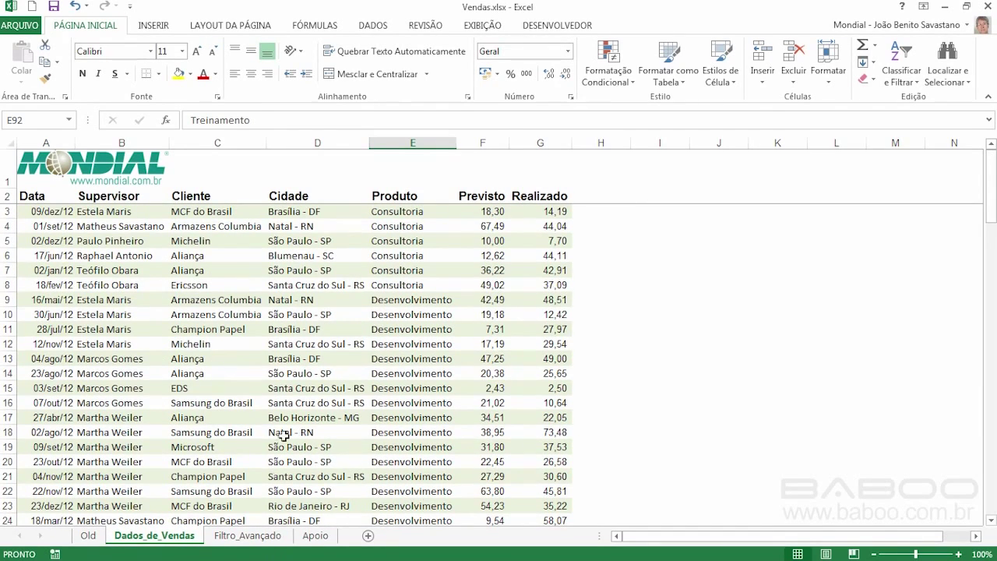
- Sort the sales table by the Cidade column from A to Z
left_click(298, 296)
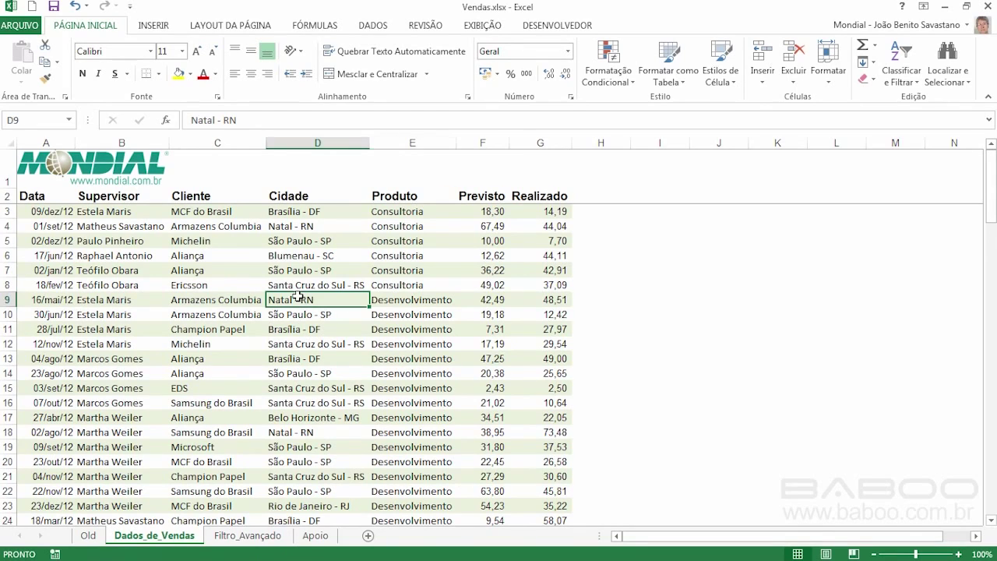
left_click(903, 60)
left_click(901, 100)
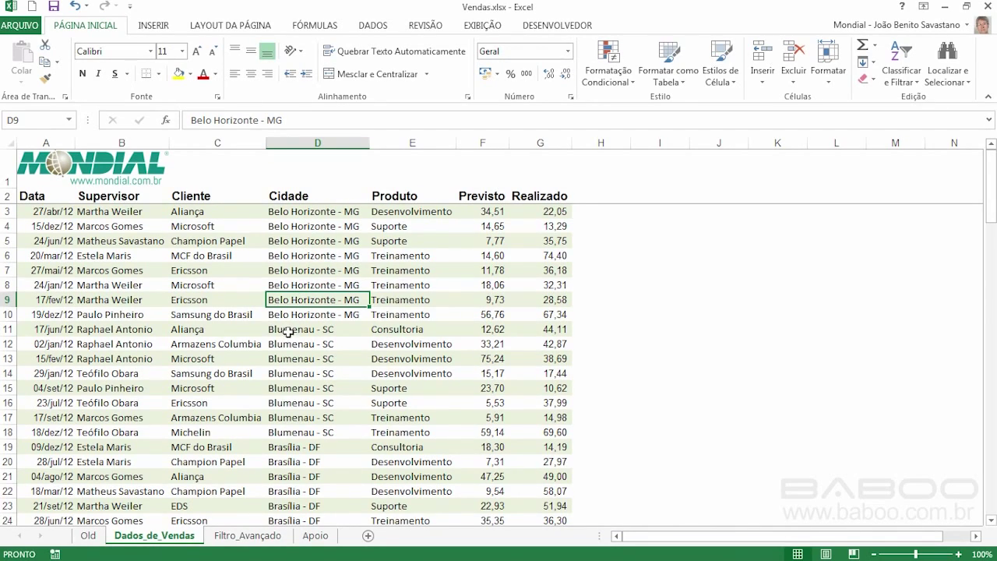
- Sort the sales table by the Cliente column from A to Z
left_click(215, 271)
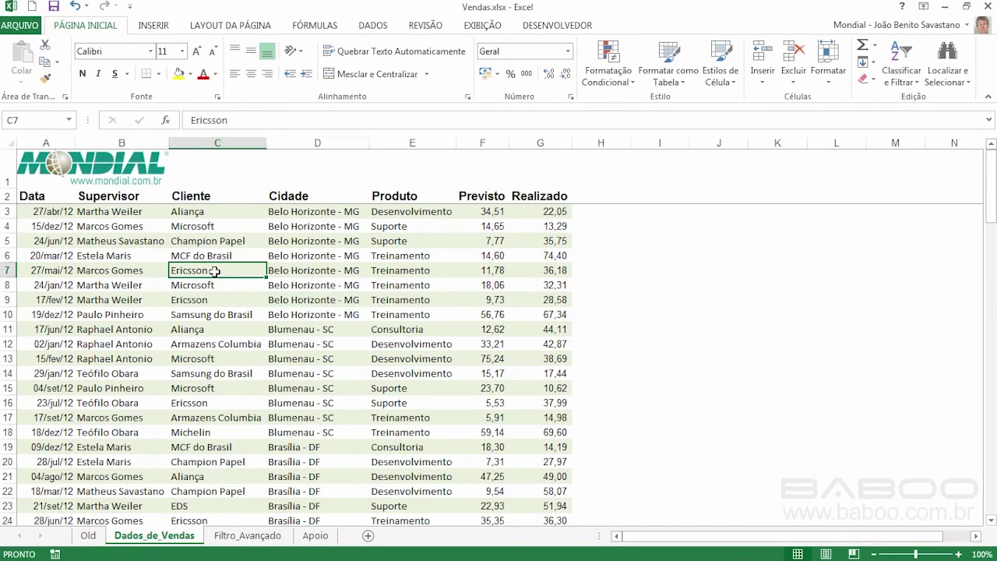
left_click(893, 55)
left_click(911, 98)
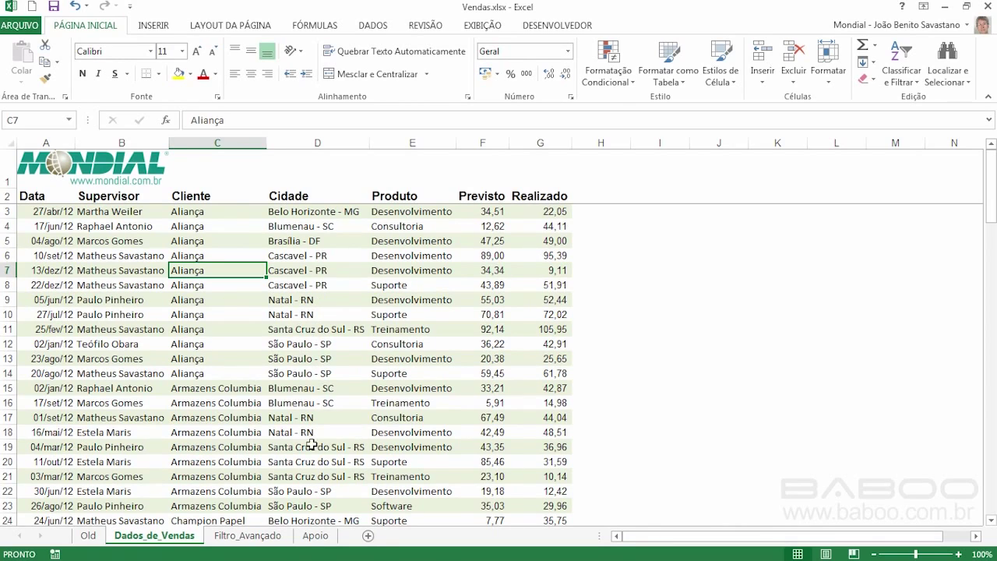
- Insert two blank columns between Cidade and Produto and select header cell E2 in the first one
left_click_drag(401, 144, 473, 140)
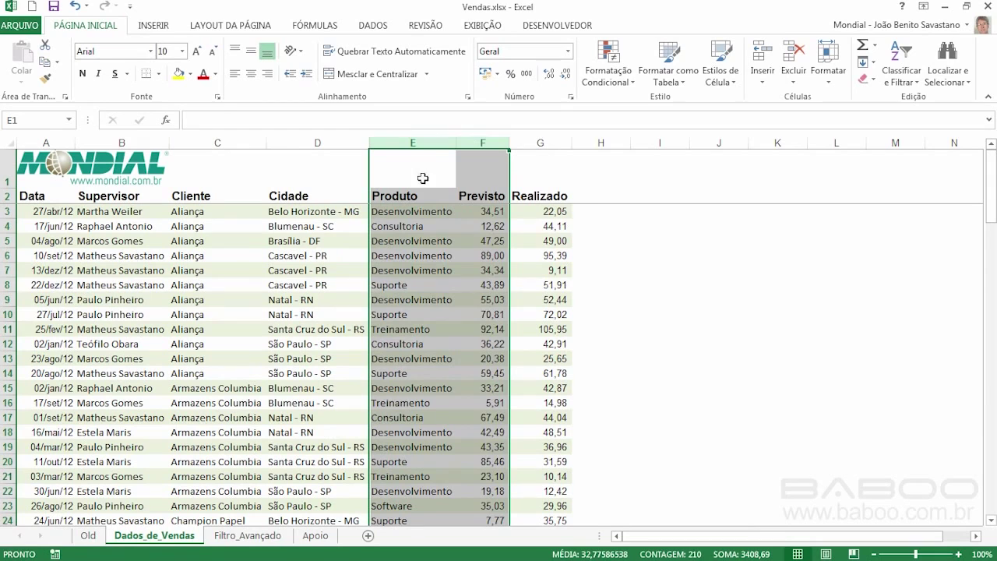
right_click(407, 244)
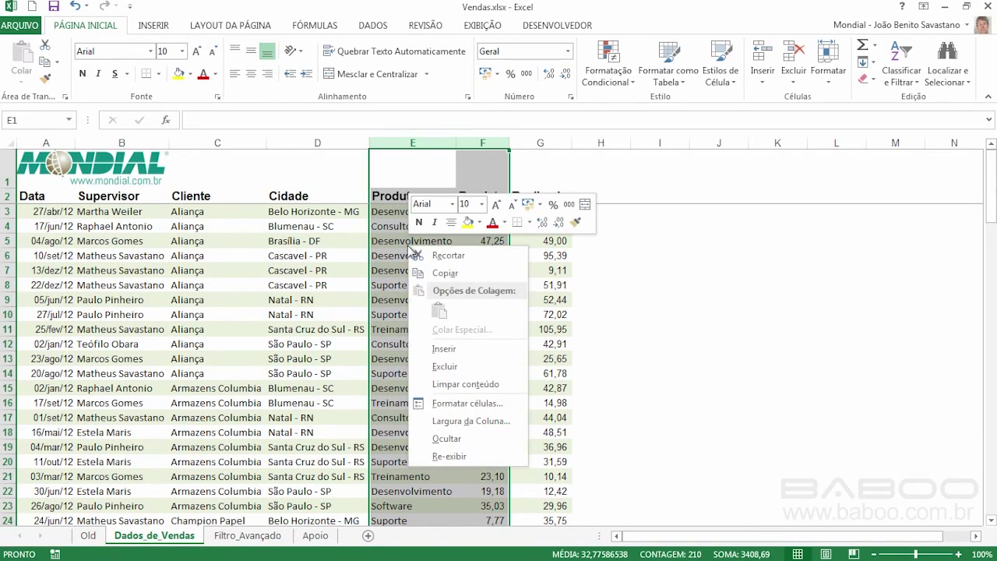
left_click(444, 350)
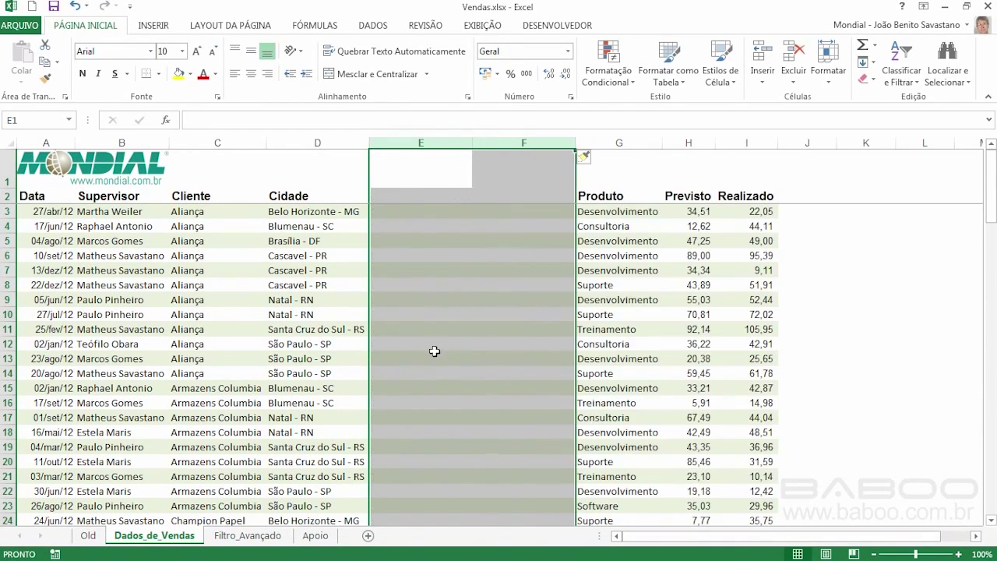
left_click(408, 200)
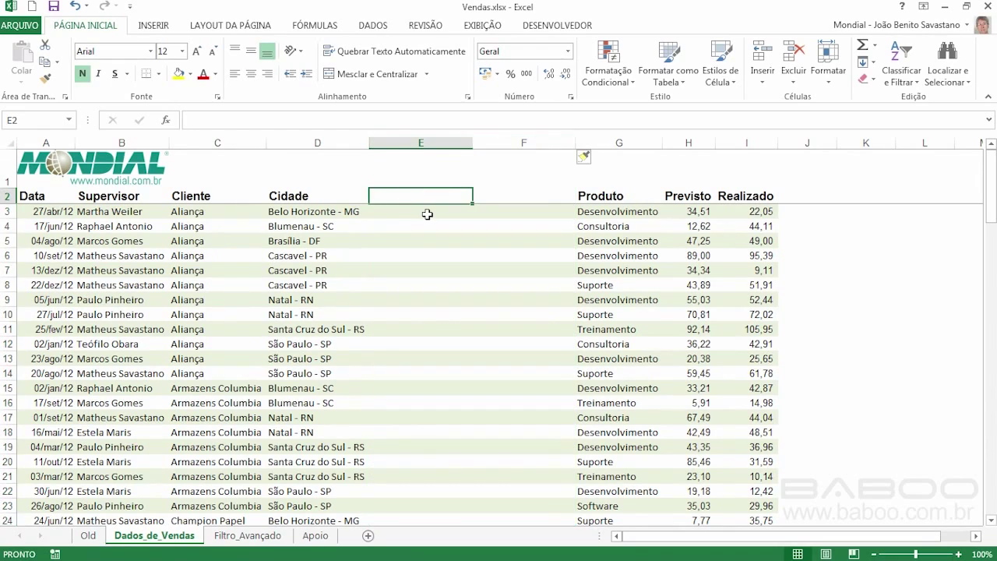
- Enter the headers Cidade in E2 and Estado in F2
type("Cidade")
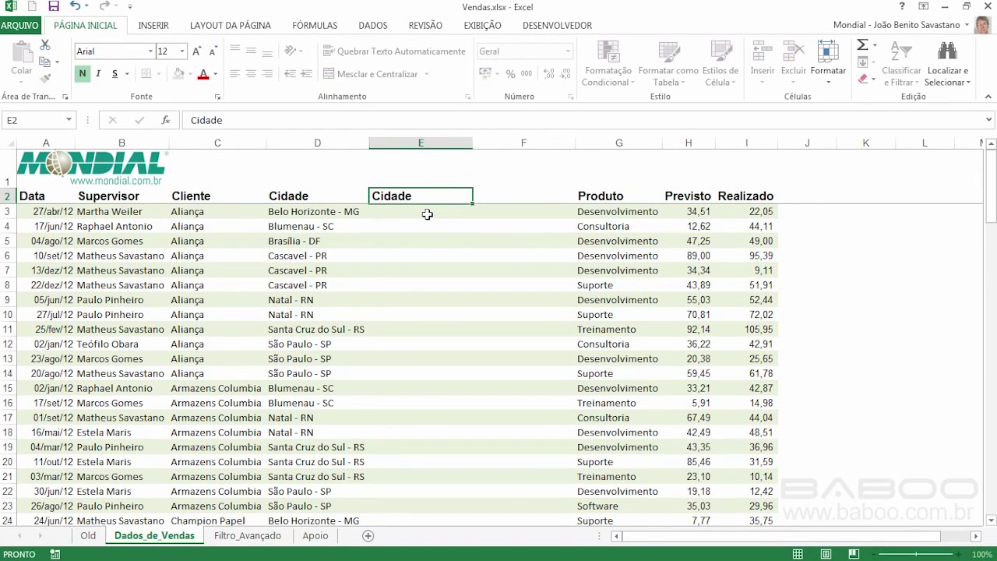
key("Tab")
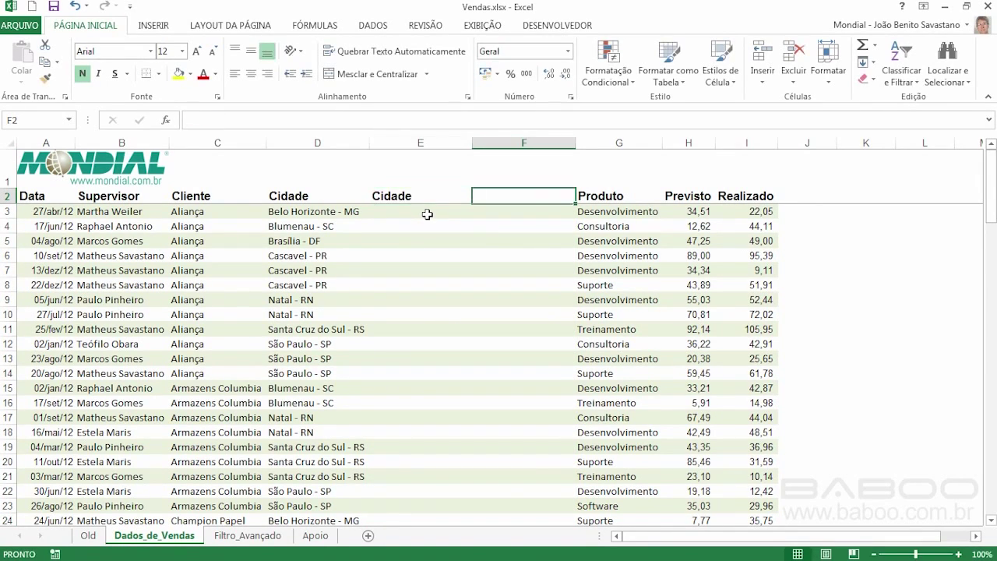
type("Estado")
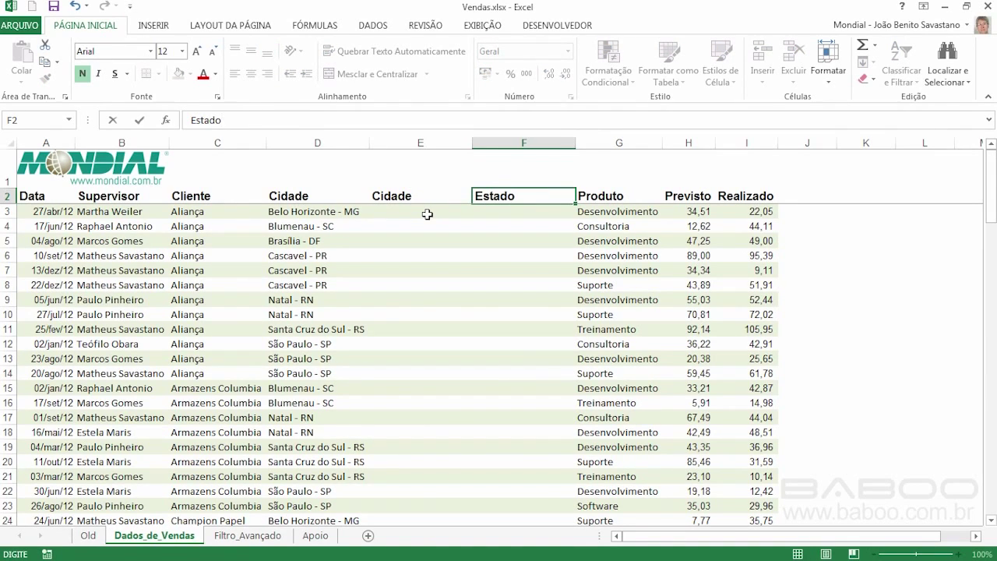
key("ctrl+Return")
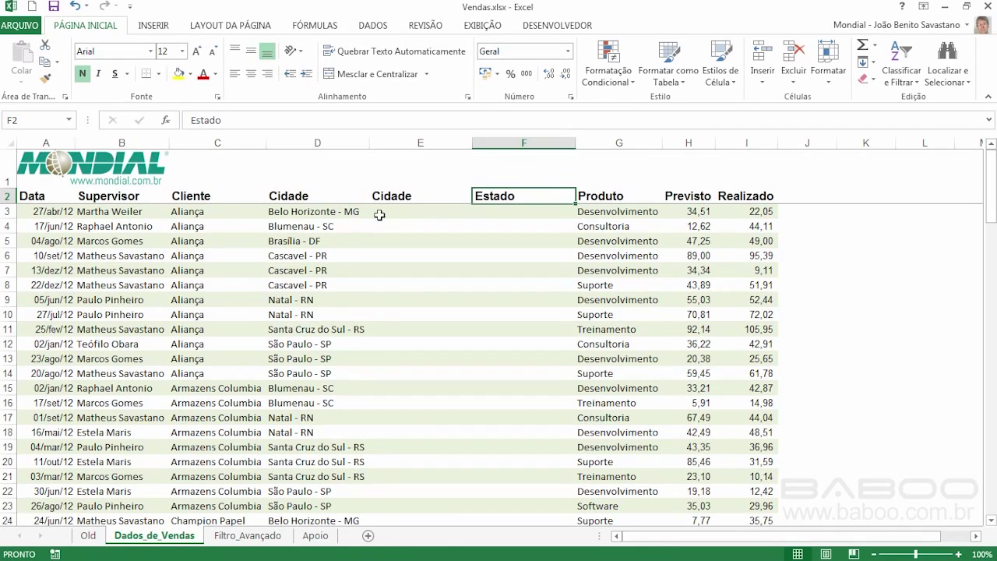
- Enter Belo Horizonte in E3 and Blumenau in E4, accepting the Flash Fill suggestion for the rest of the new Cidade column
left_click(406, 212)
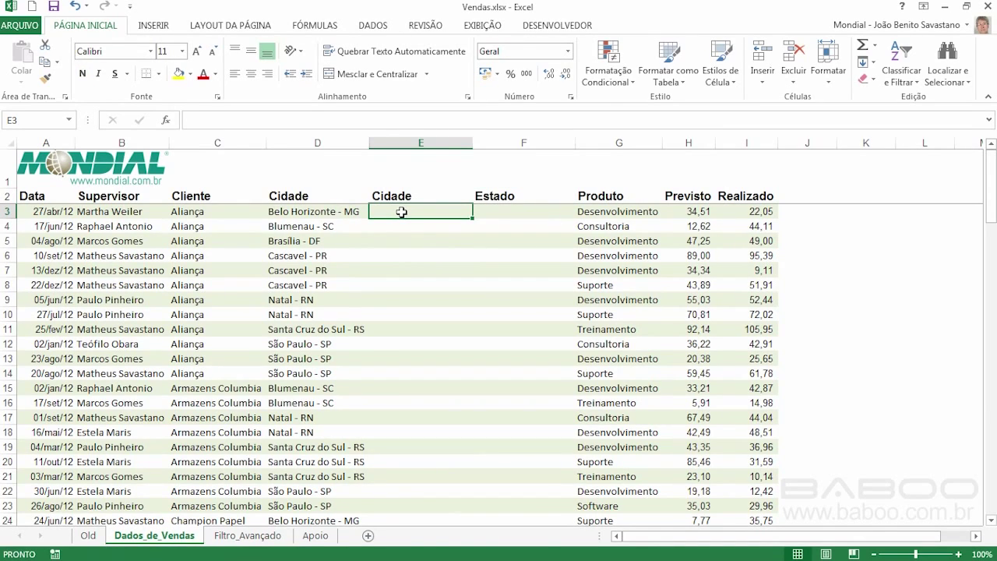
type("Belo ")
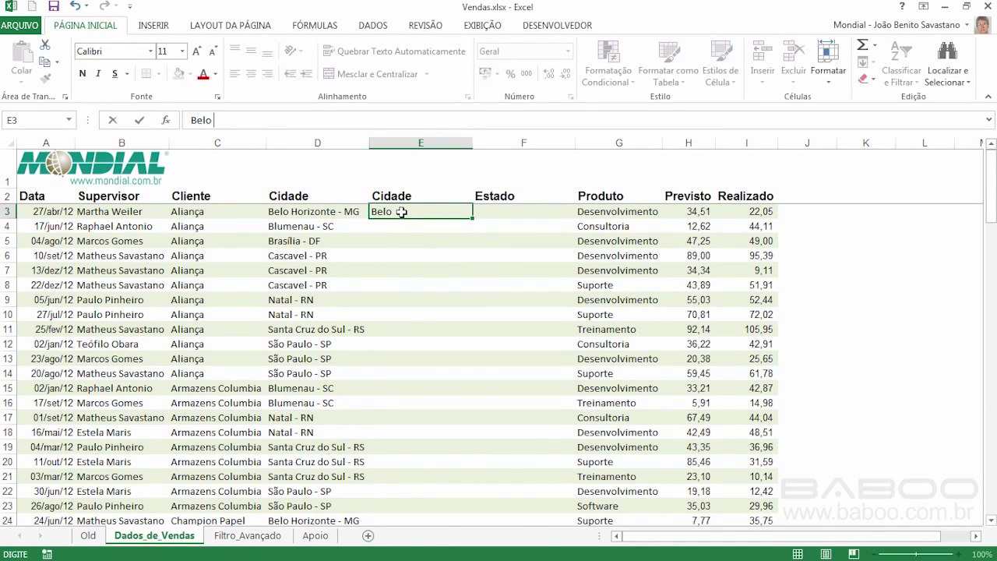
type("Horizonte")
key("Return")
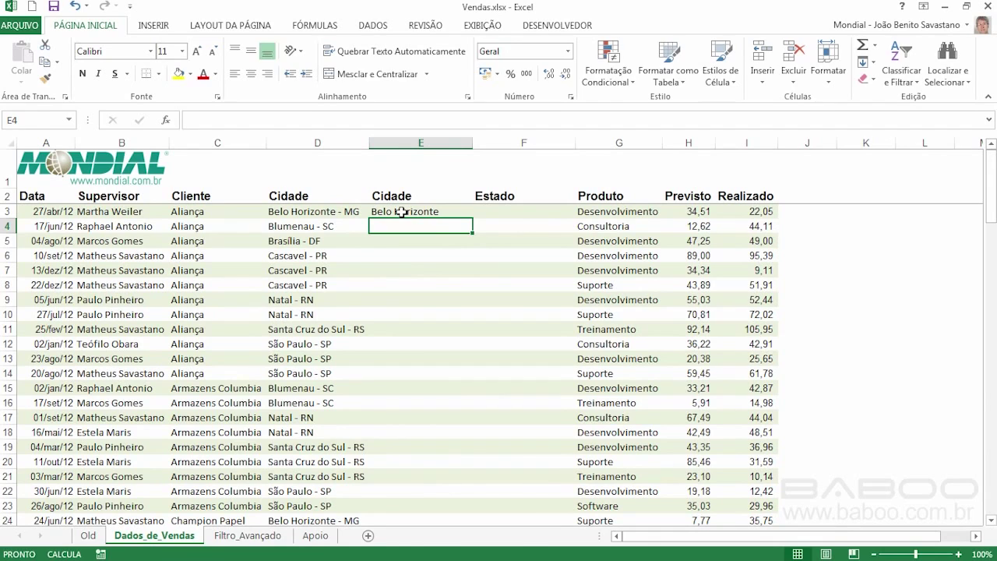
type("Blu")
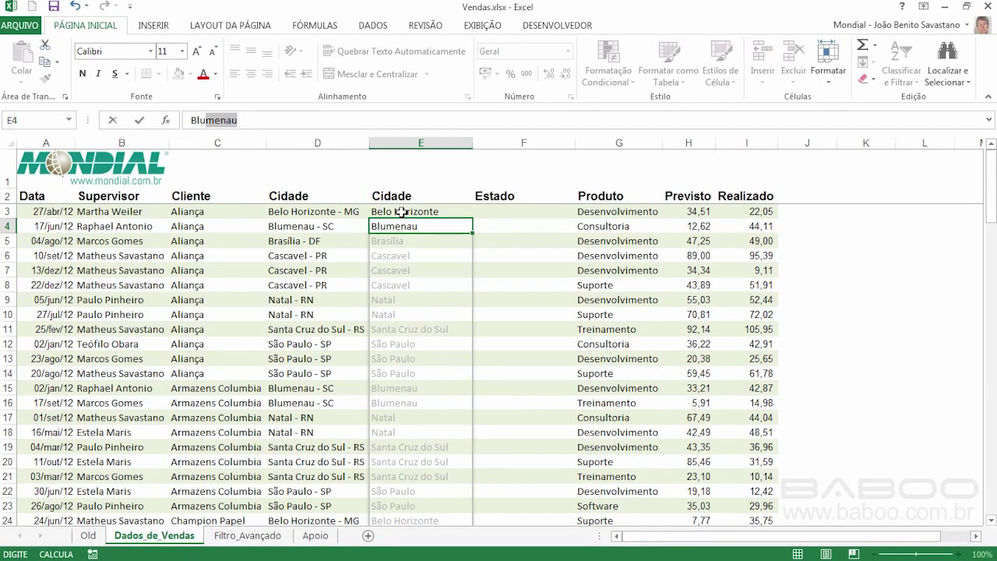
key("Return")
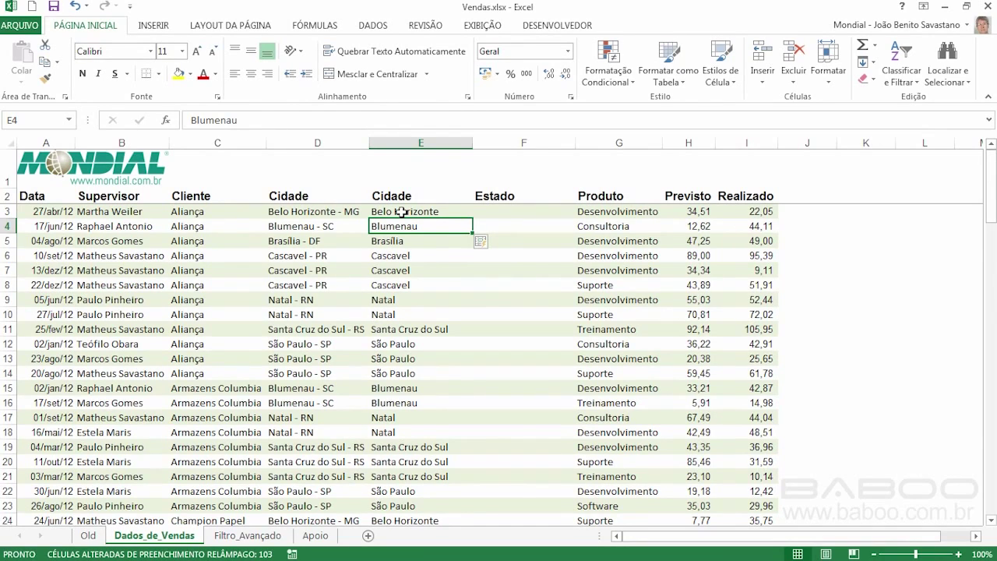
- Enter MG, SC and DF in F3 to F5 and complete the rest of the Estado column with Flash Fill
left_click(401, 211)
key("Right")
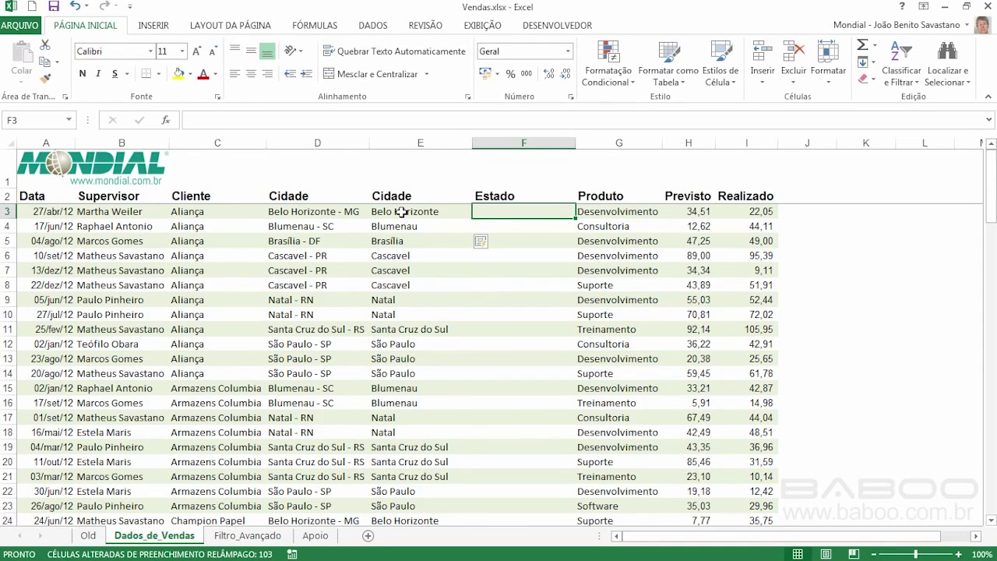
type("MG")
key("Return")
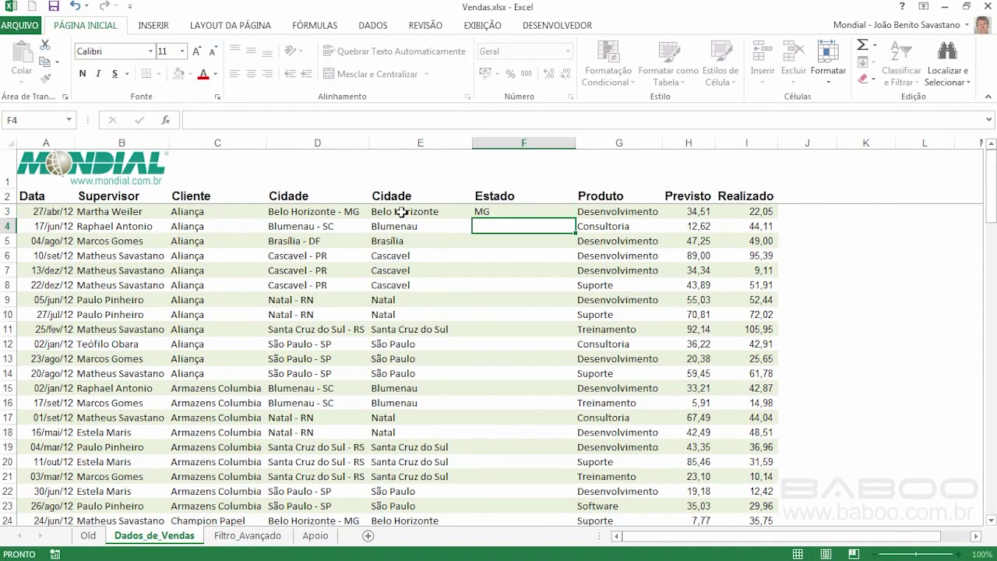
type("SC")
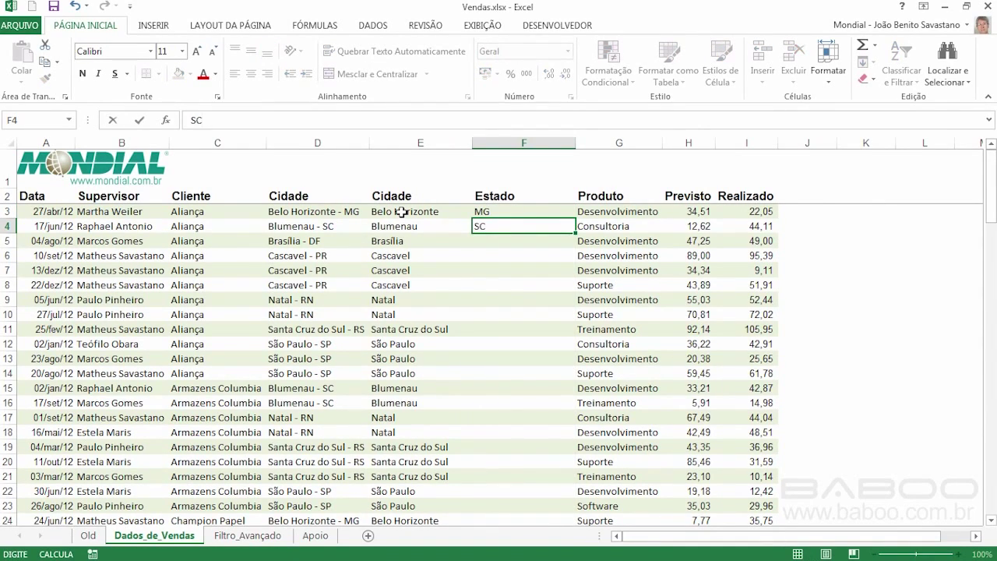
key("Return")
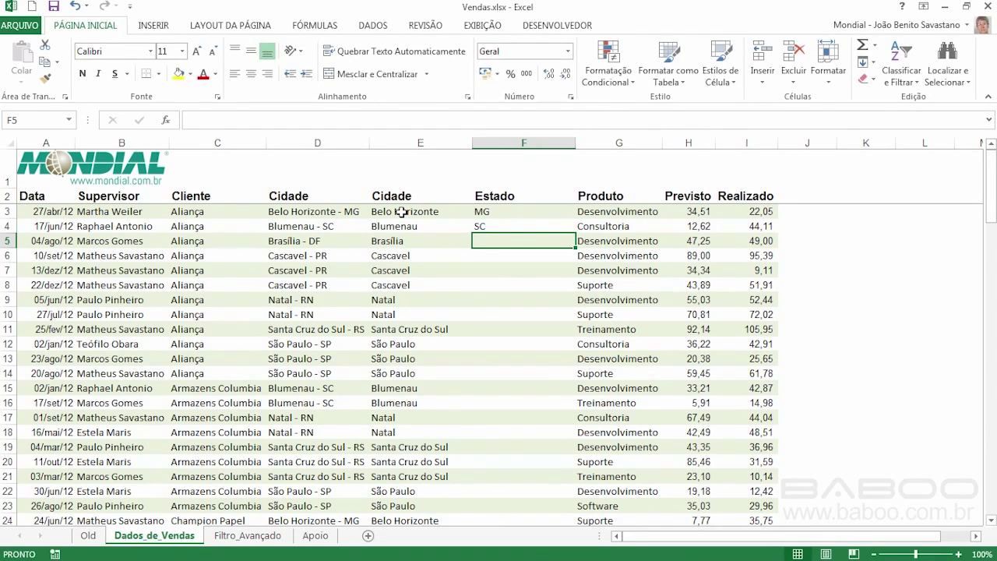
type("DF")
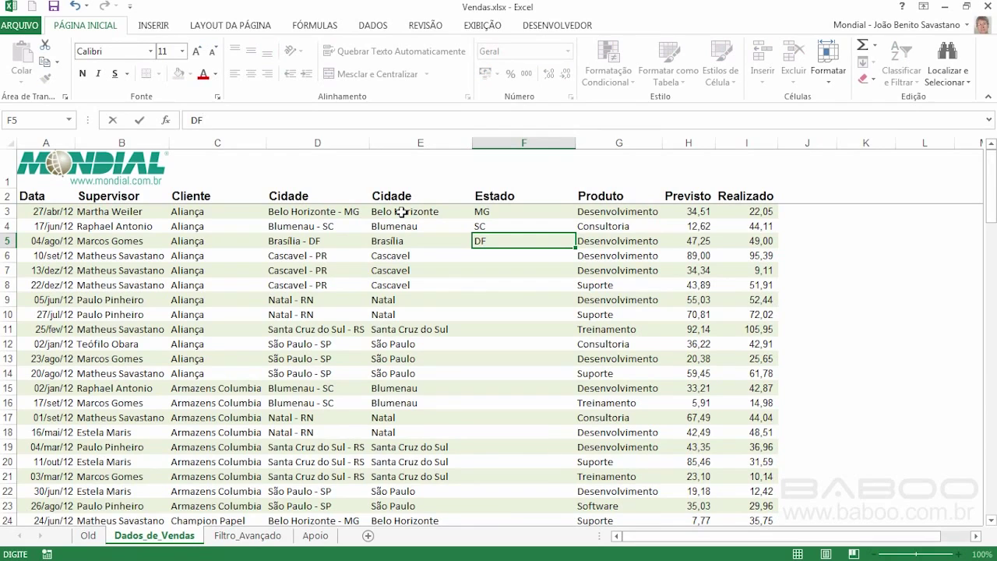
key("ctrl+Return")
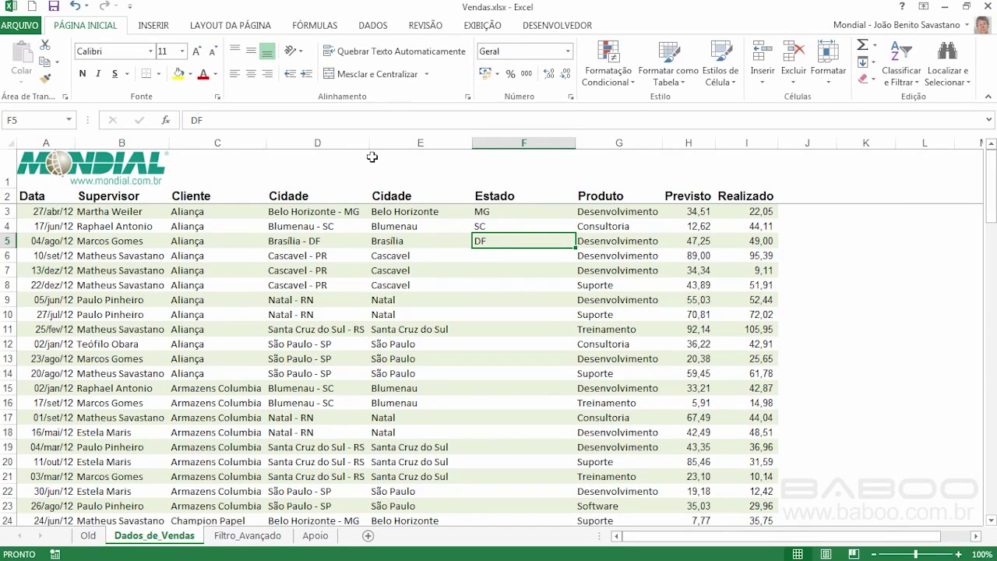
left_click(373, 24)
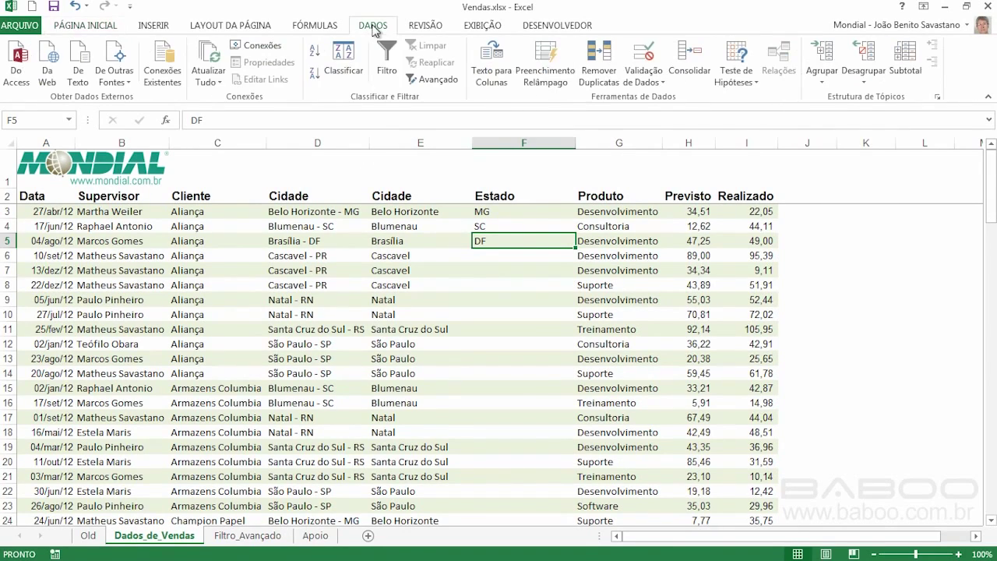
left_click(547, 62)
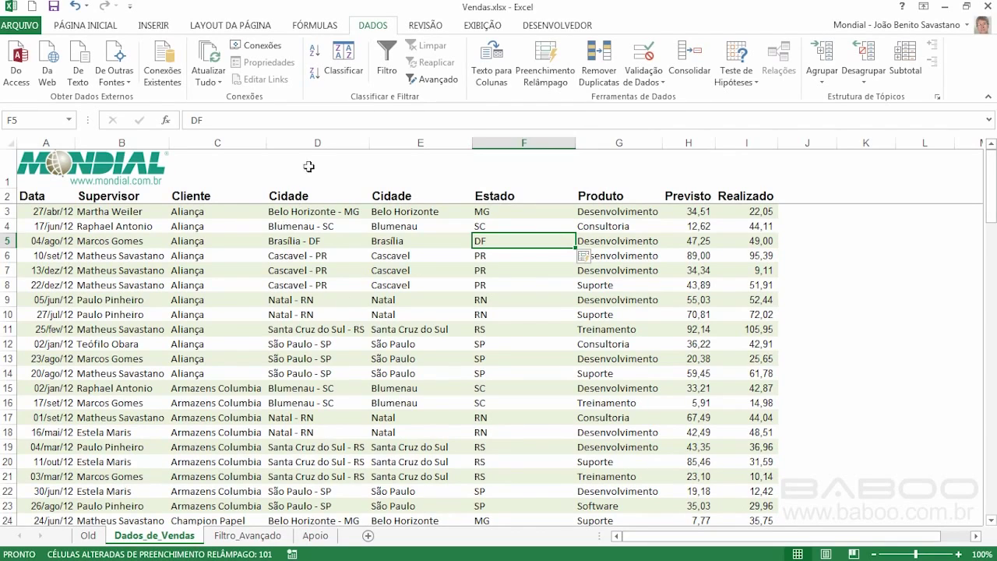
- Delete the original Cidade column D that holds the combined city and state text
left_click(318, 142)
right_click(319, 145)
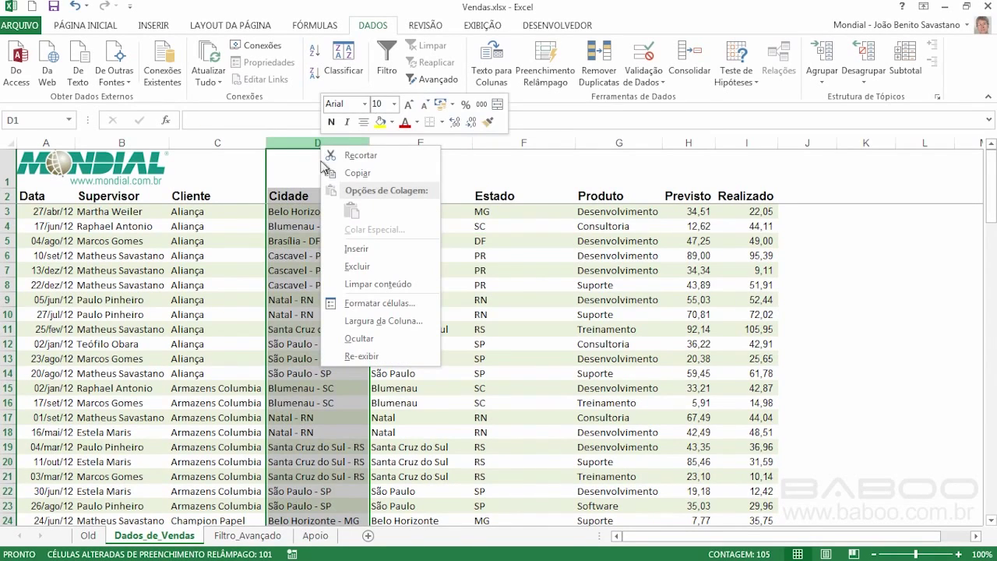
left_click(354, 266)
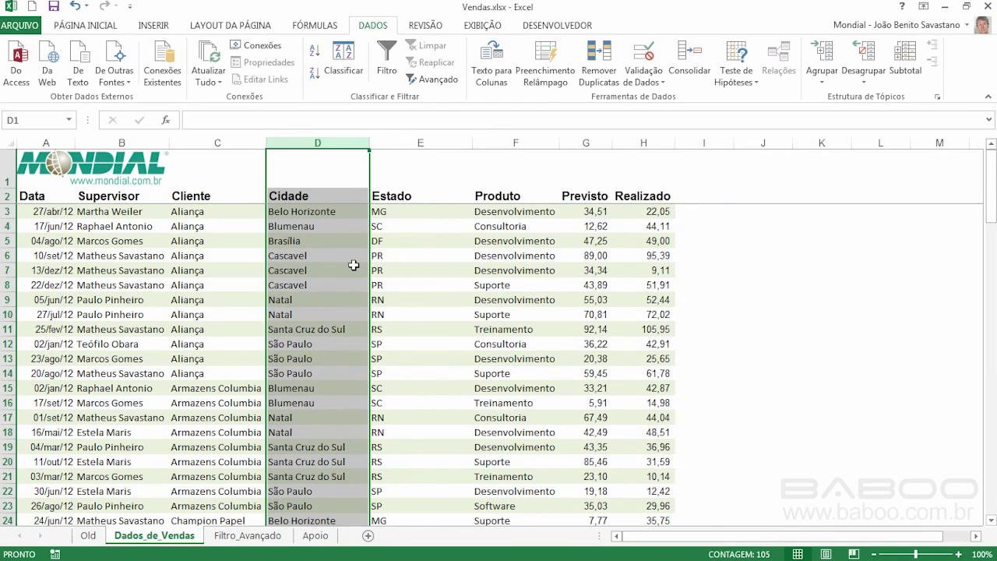
left_click(318, 226)
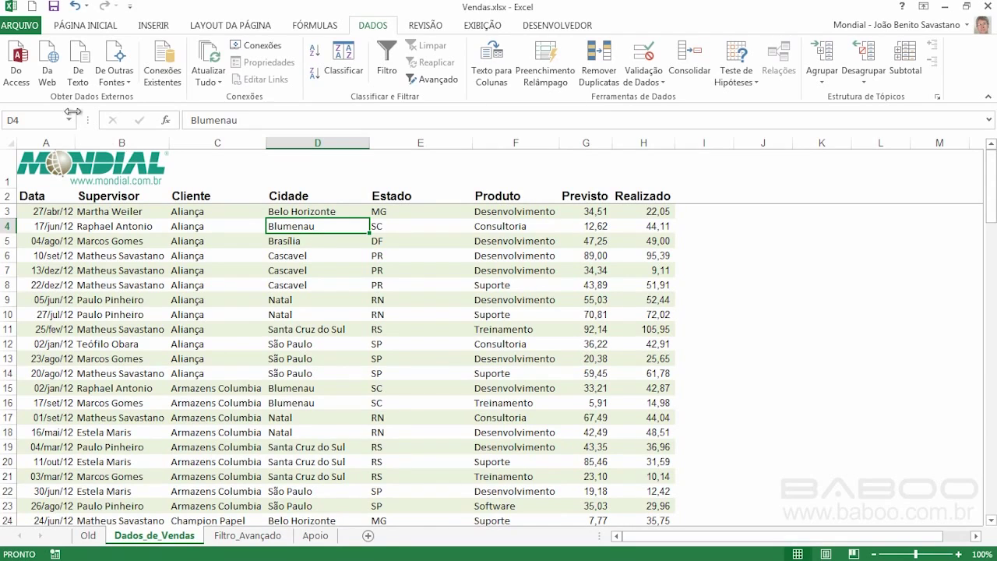
- Format the sales data range A2:H106 as a table with headers, using the blue style in the first row of the Clara group
left_click(101, 28)
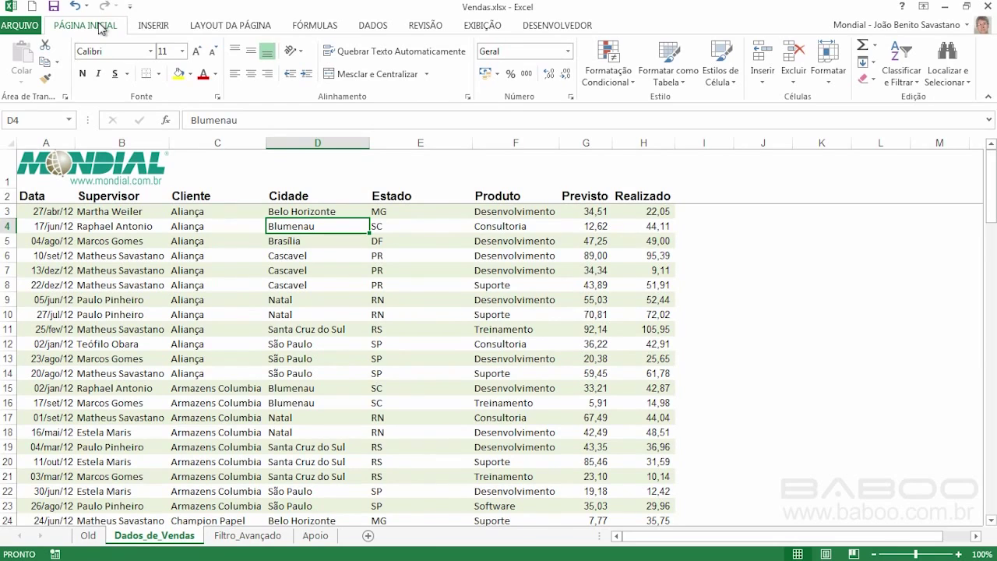
left_click(669, 83)
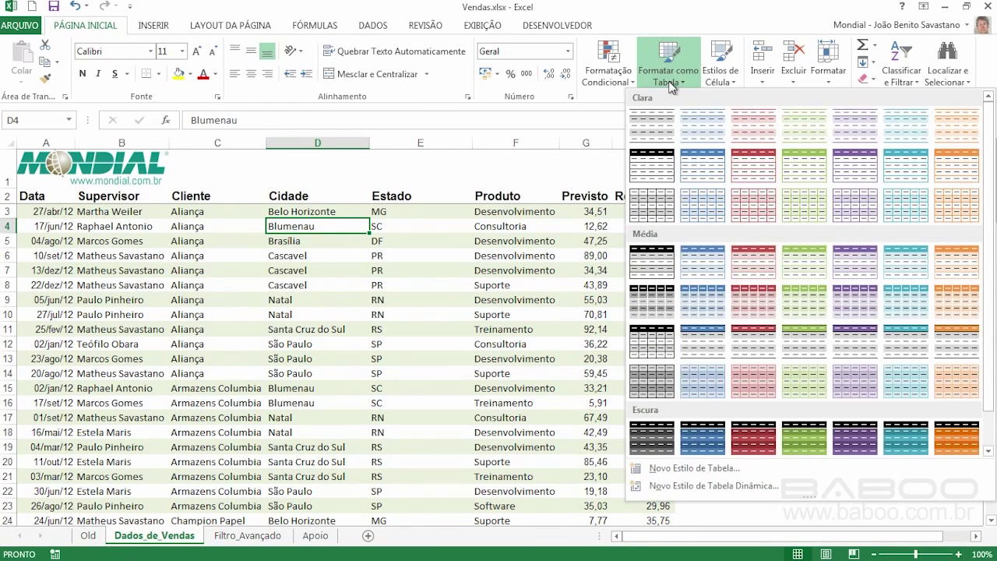
left_click(708, 126)
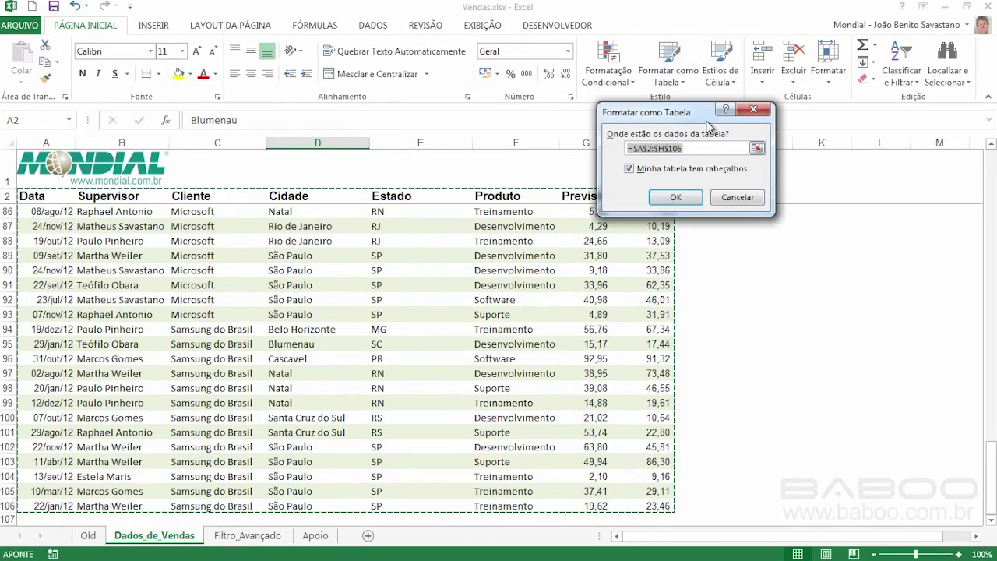
left_click(675, 199)
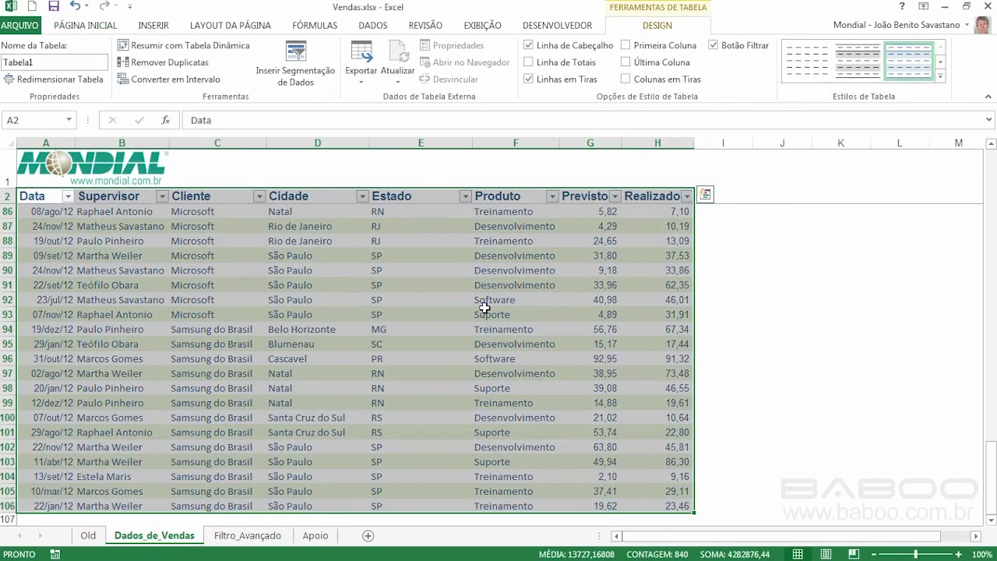
left_click(364, 300)
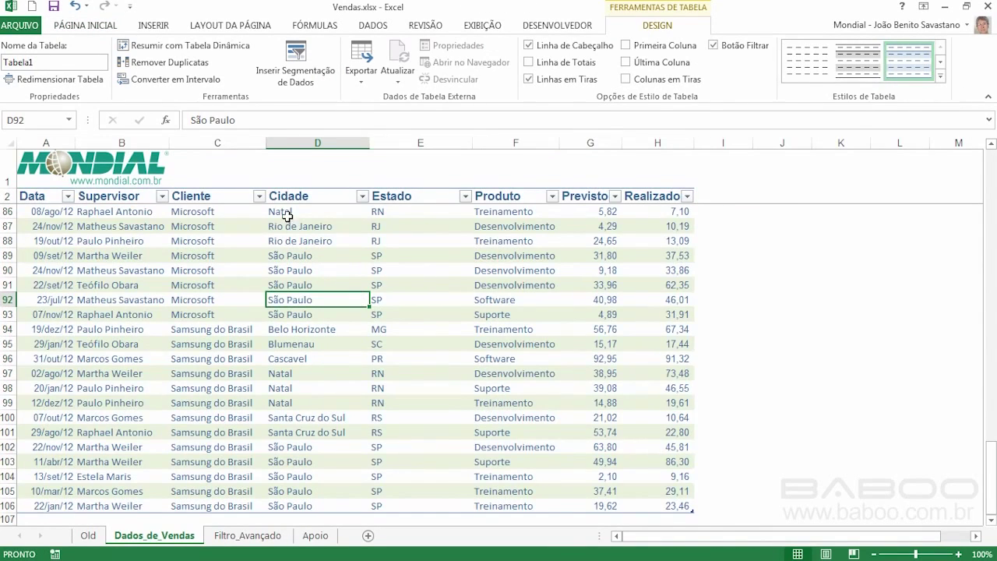
- Filter the table's Cliente column to show only Ericsson and bring the matching records into view
left_click(261, 198)
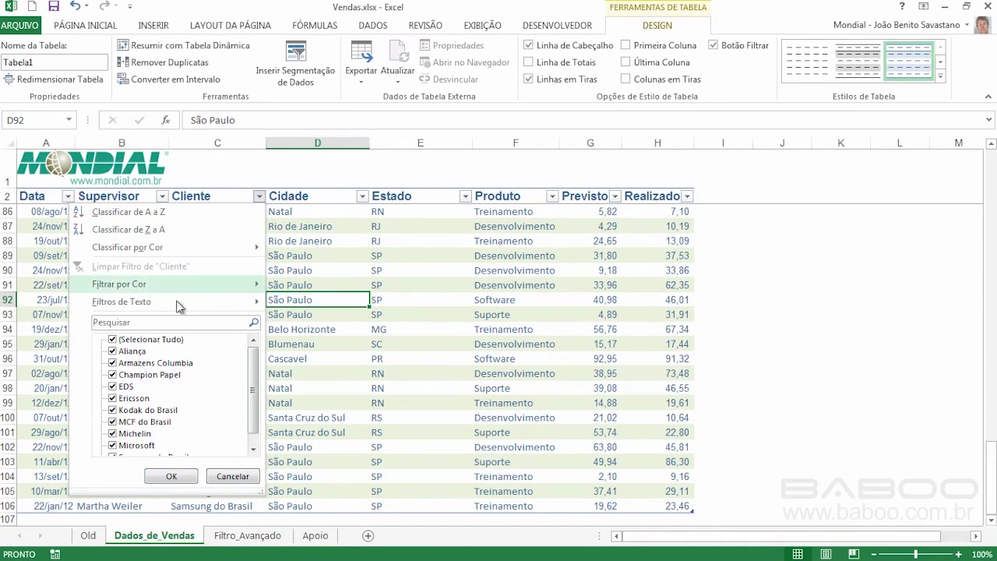
left_click(132, 341)
left_click(118, 398)
left_click(167, 475)
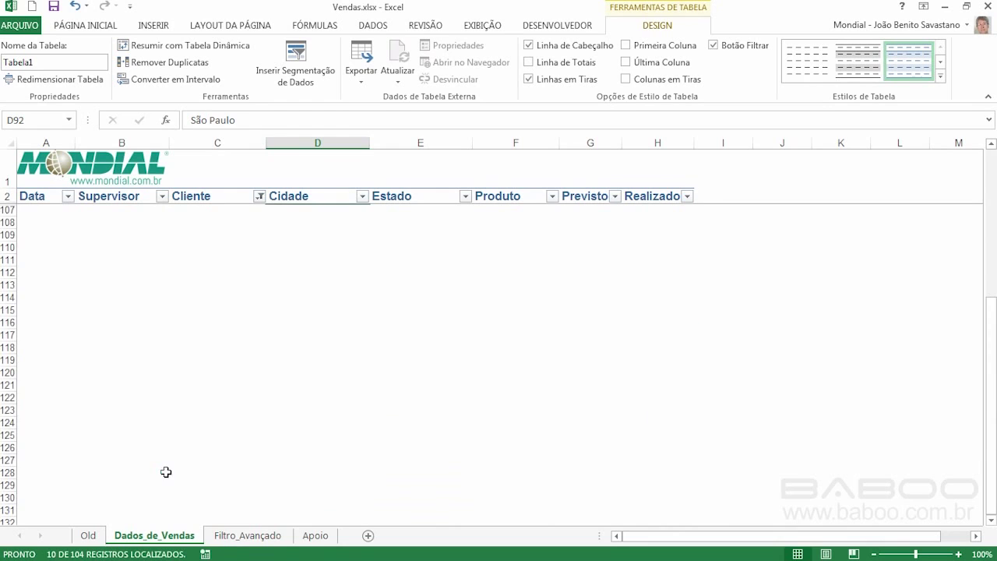
scroll(301, 313, "up", 4)
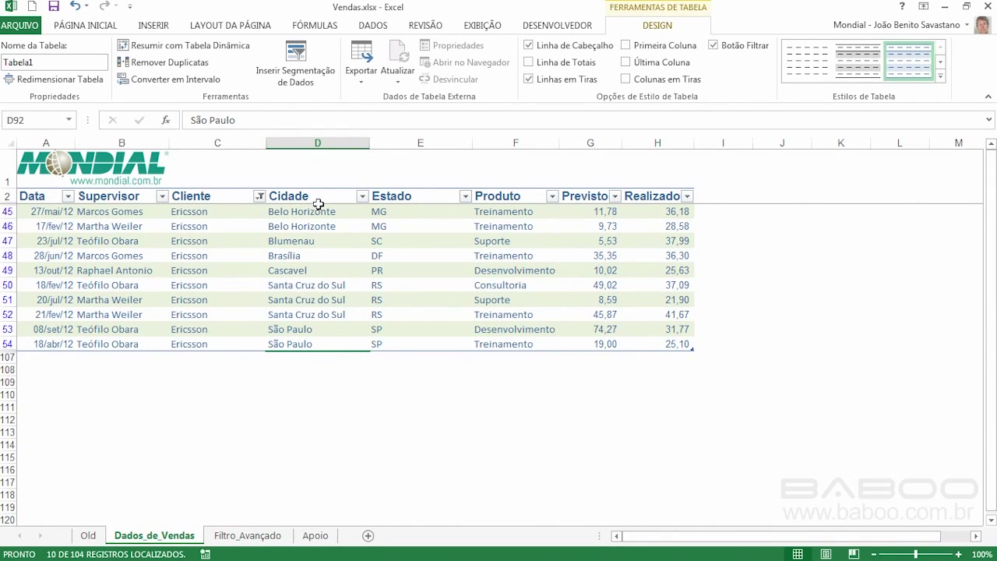
- Filter the Cidade column to show only Cascavel
left_click(362, 196)
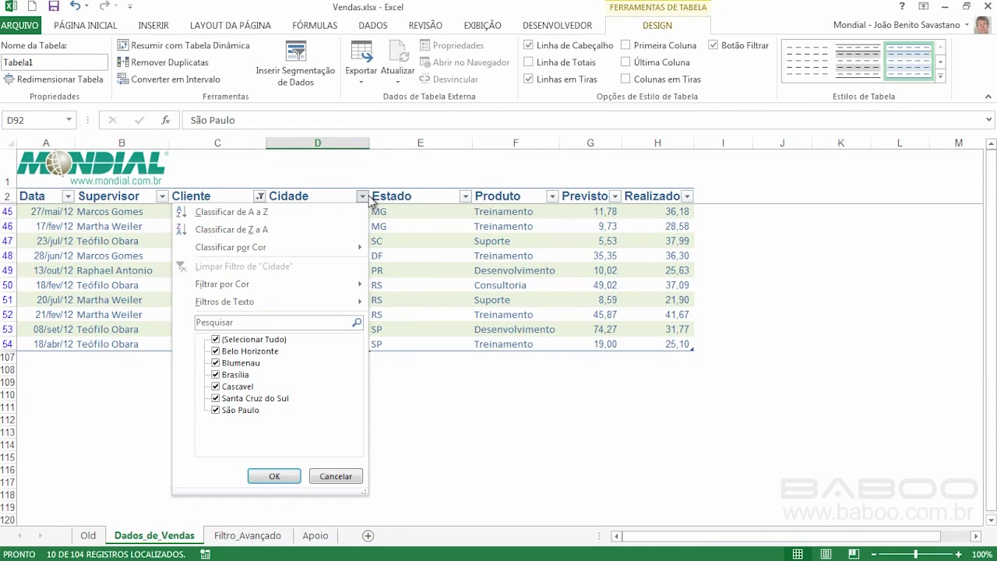
left_click(216, 340)
left_click(215, 386)
left_click(274, 476)
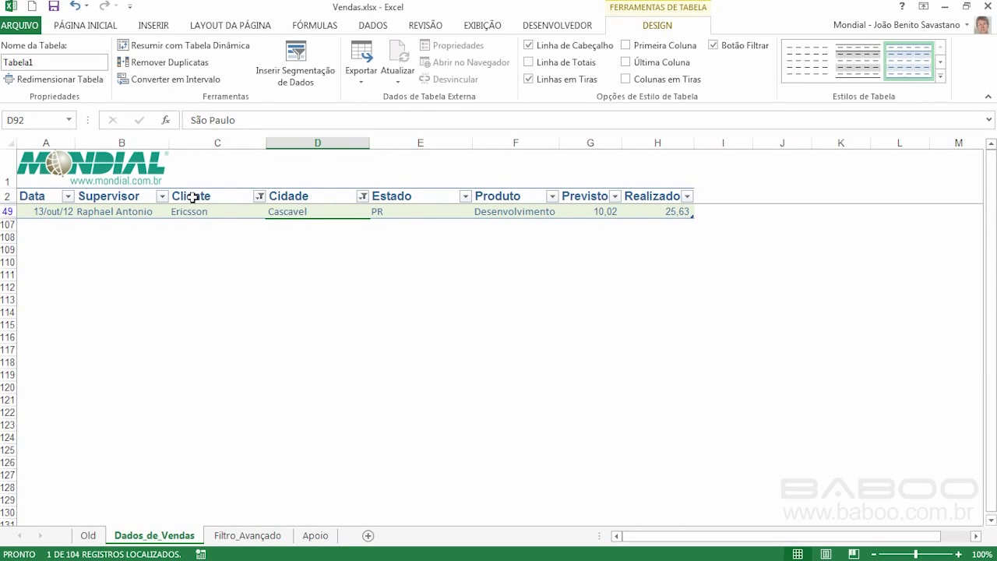
- Clear the filter on the Cliente column, followed by all remaining filters on the table
left_click(228, 209)
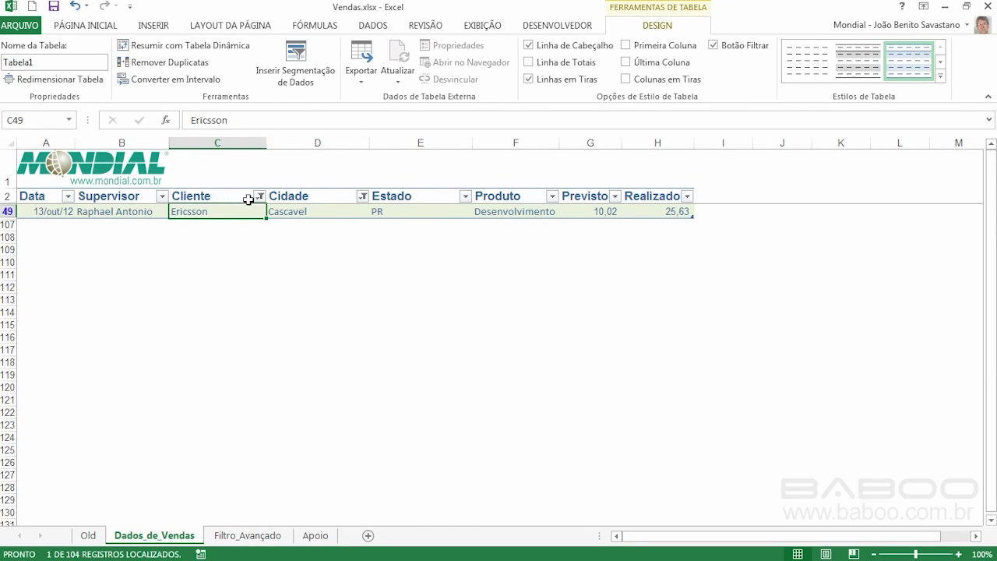
left_click(261, 198)
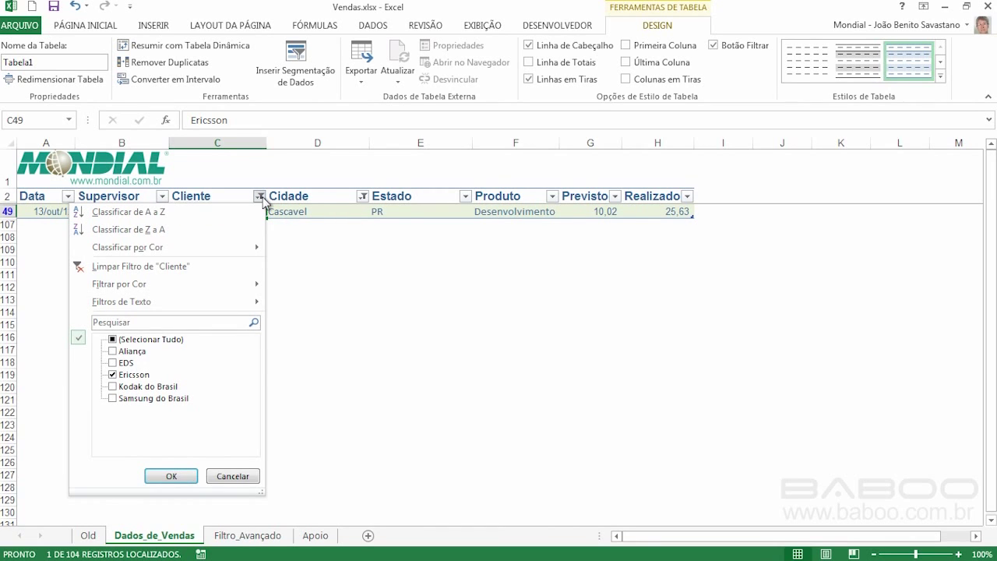
left_click(190, 266)
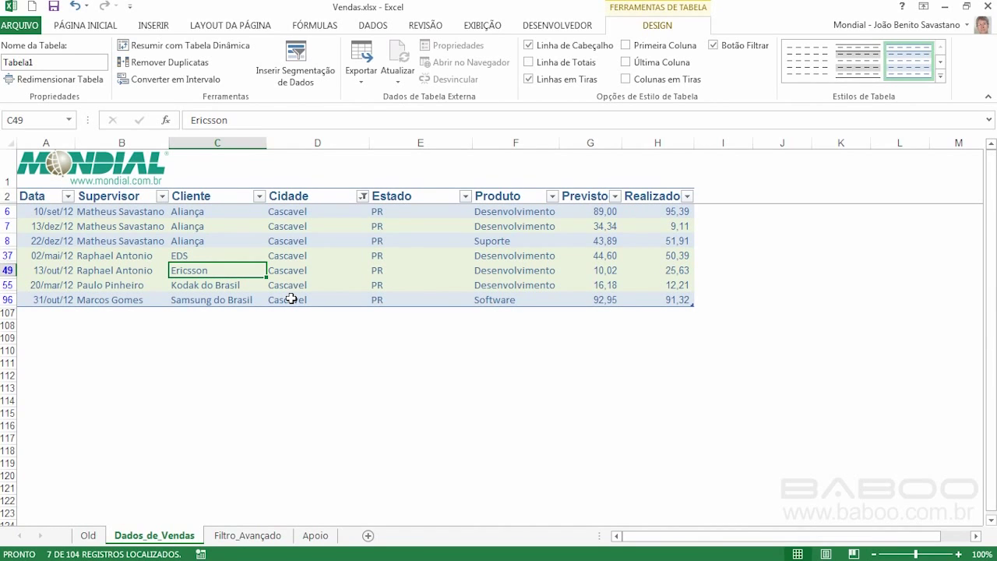
left_click(382, 28)
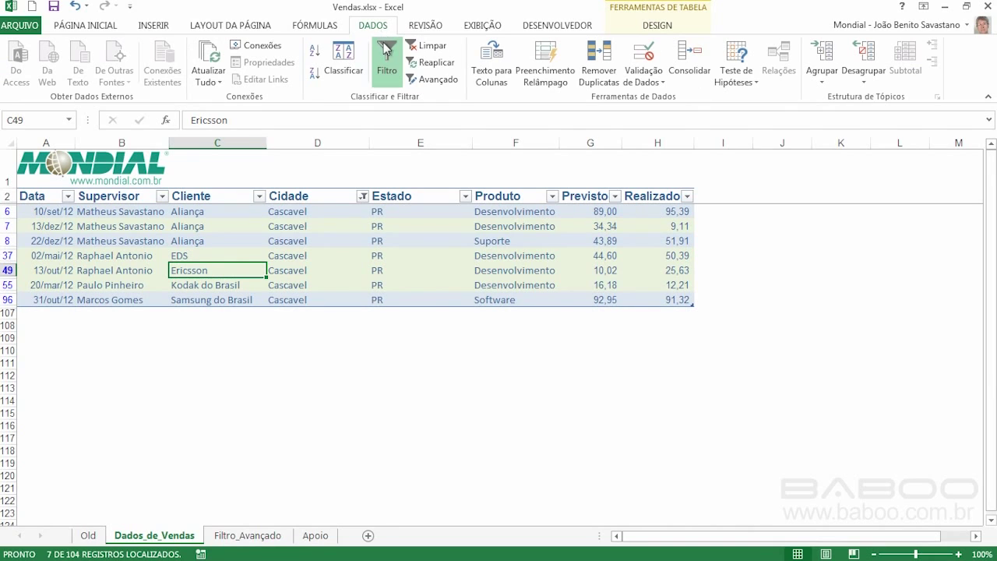
left_click(436, 50)
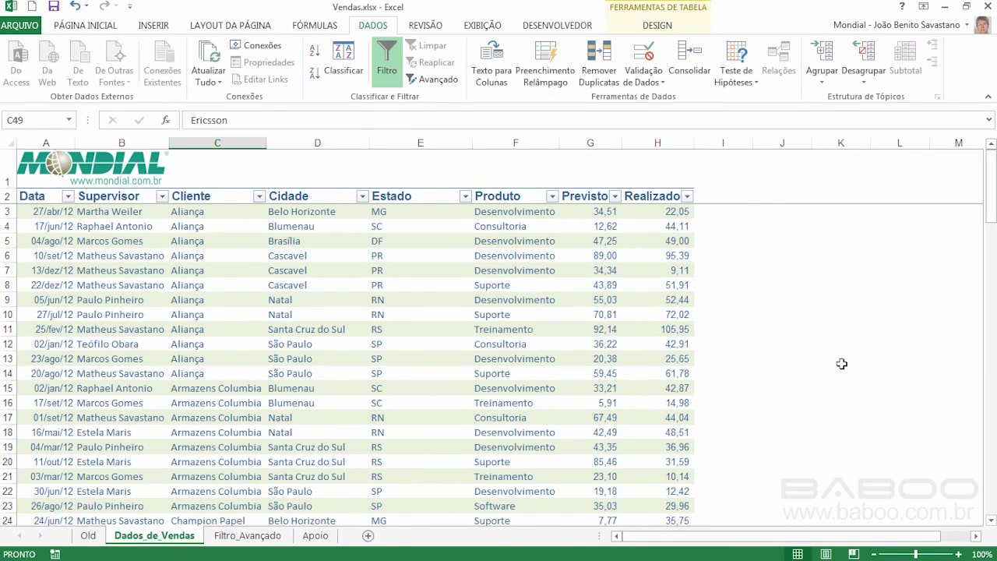
- Sum the Previsto and Realizado columns in G108:H108, below the table, with SOMA over rows 3 to 107
scroll(841, 364, "down", 7)
scroll(841, 369, "down", 20)
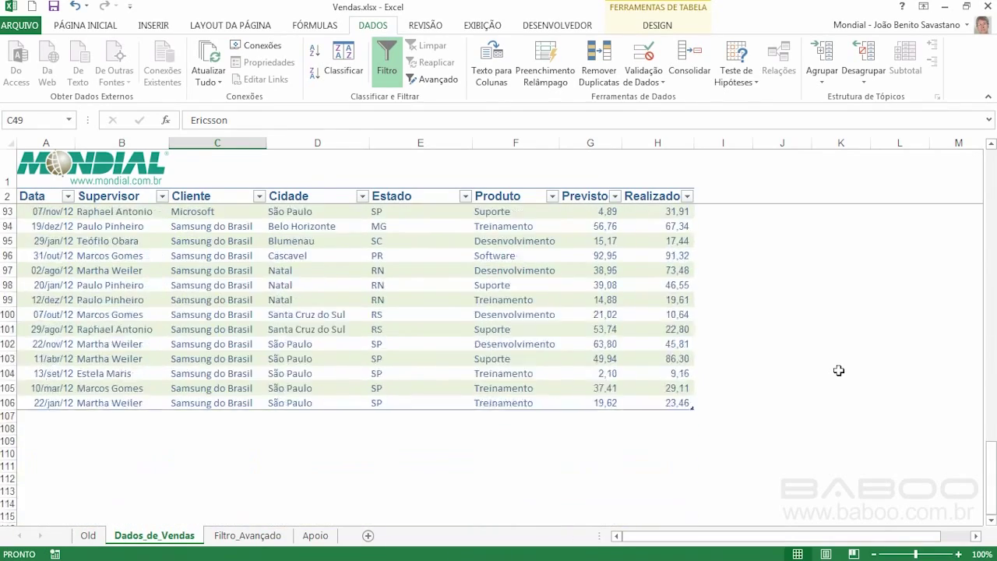
scroll(839, 370, "down", 3)
scroll(837, 369, "up", 2)
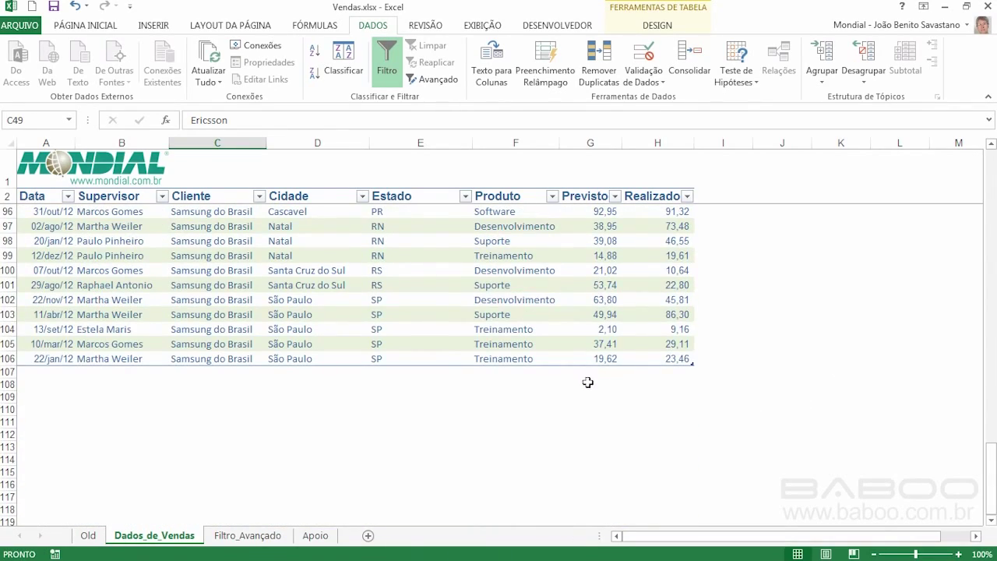
left_click_drag(602, 384, 662, 390)
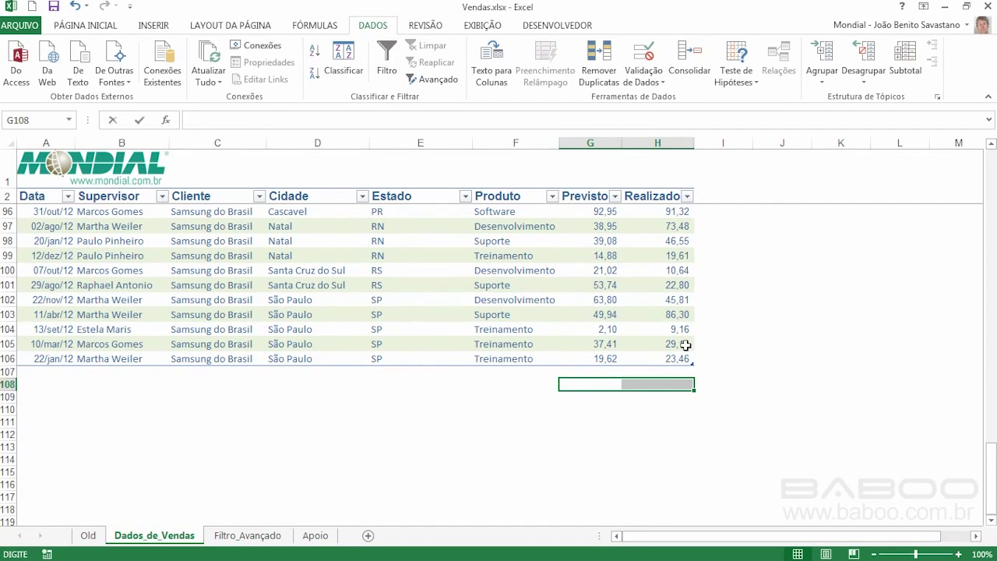
key("alt+equal")
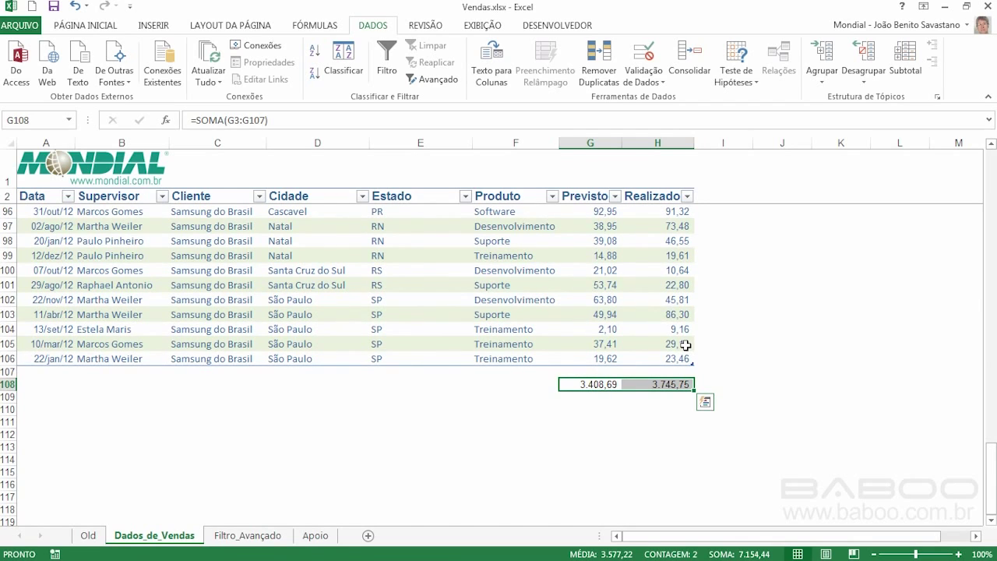
- Filter the Produto column to show only Suporte and check the SOMA totals below the filtered records
scroll(684, 346, "up", 20)
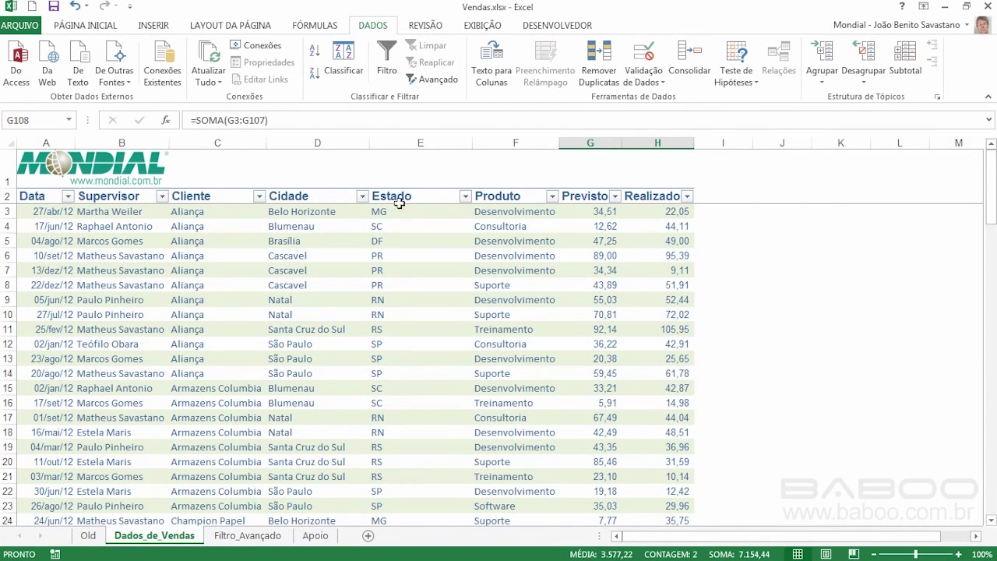
left_click(552, 195)
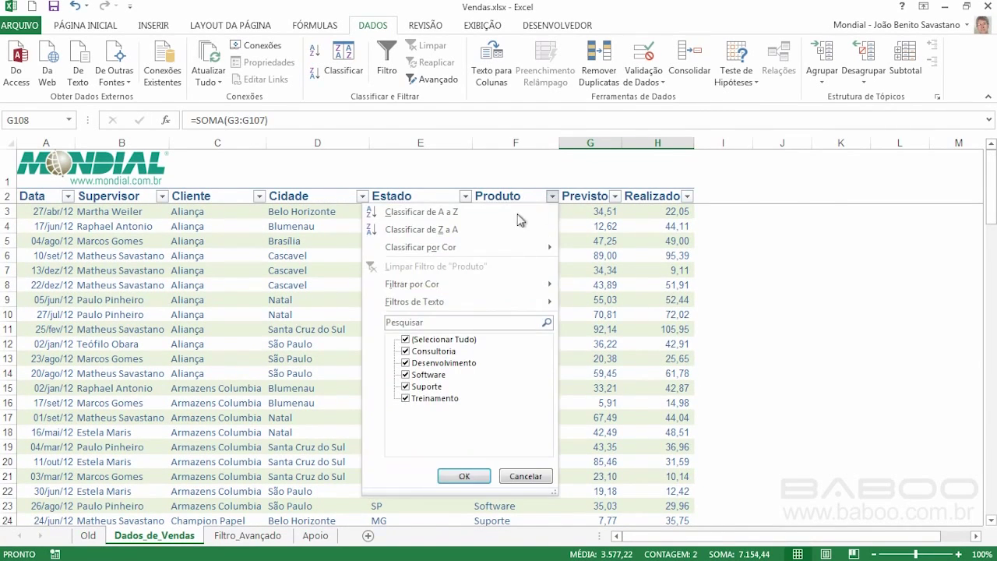
left_click(415, 341)
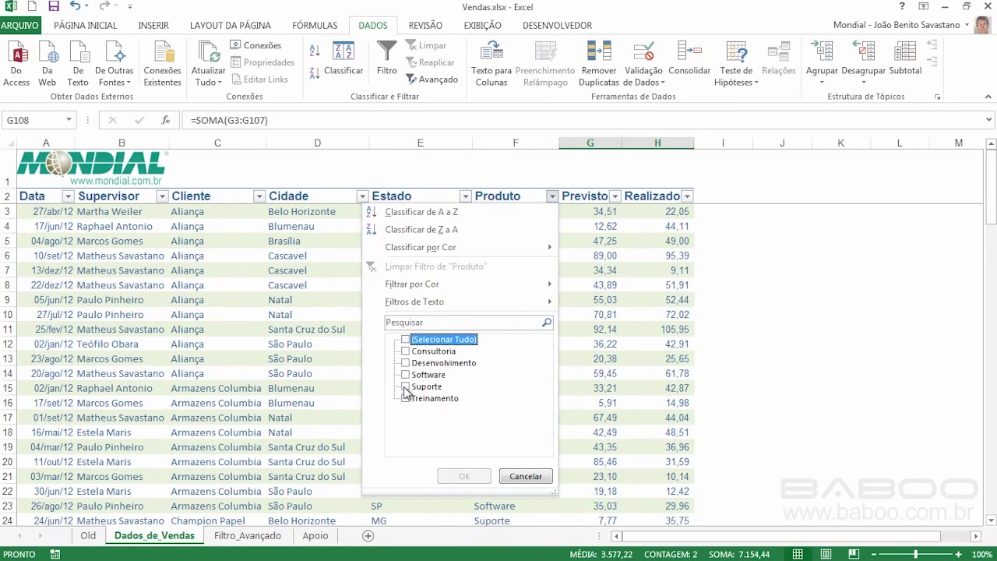
left_click(406, 387)
left_click(464, 476)
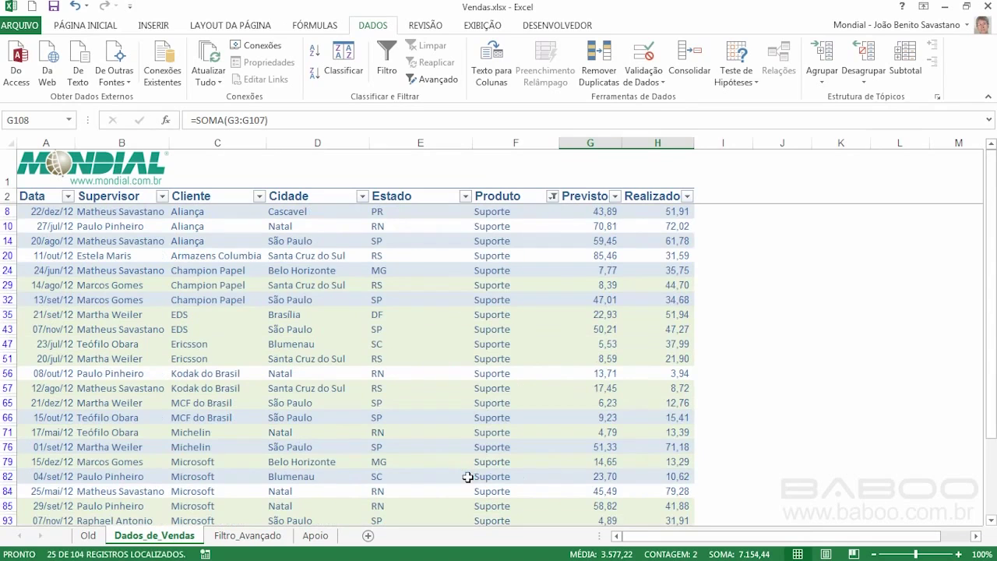
scroll(538, 407, "down", 4)
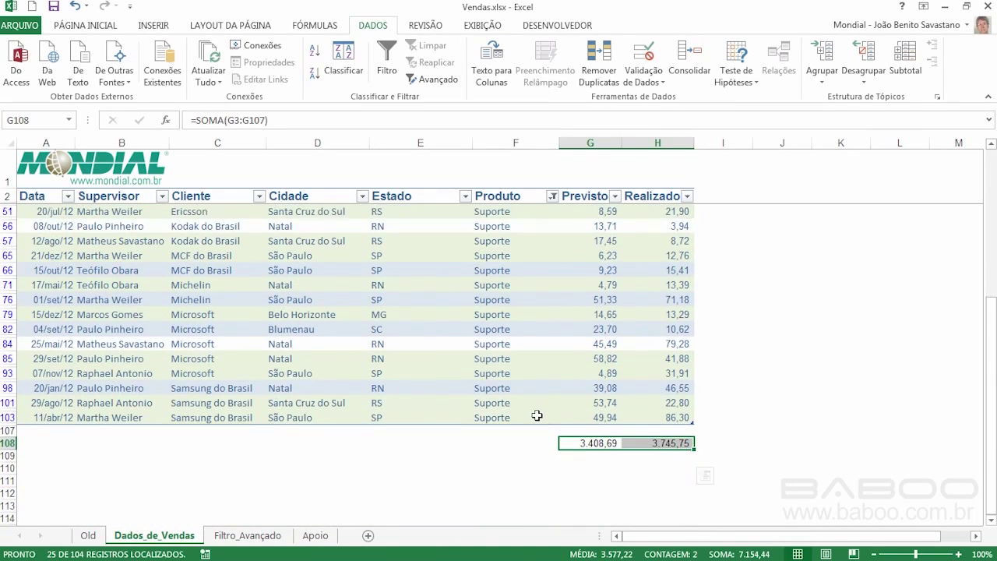
scroll(536, 415, "up", 4)
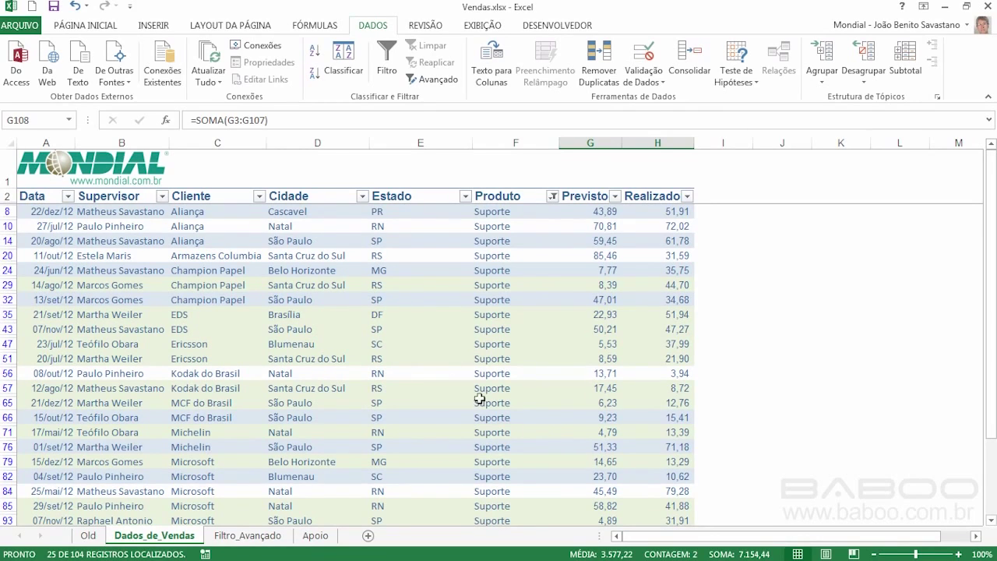
- Reselect all products in the Produto column's filter to show every record again
left_click(552, 197)
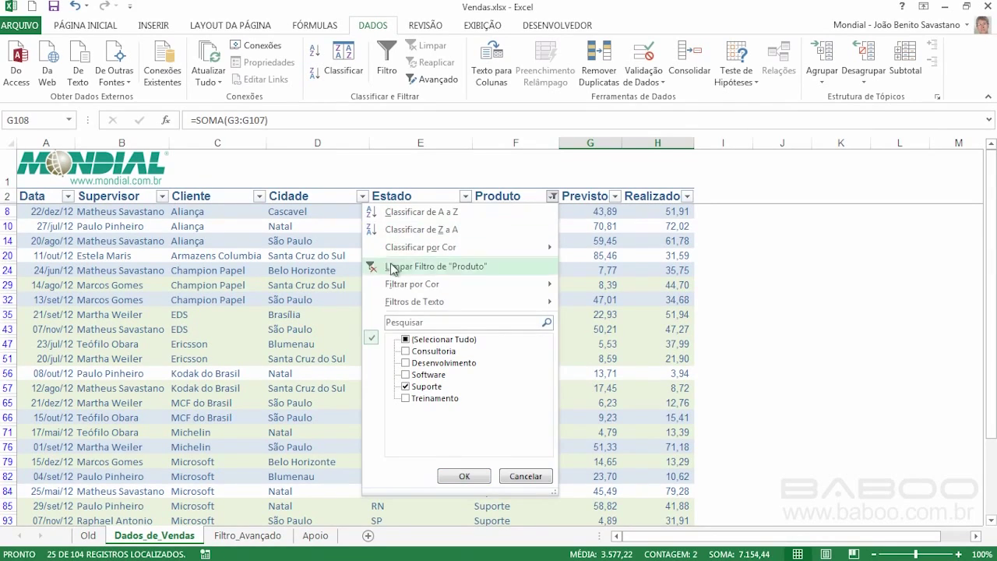
left_click(405, 340)
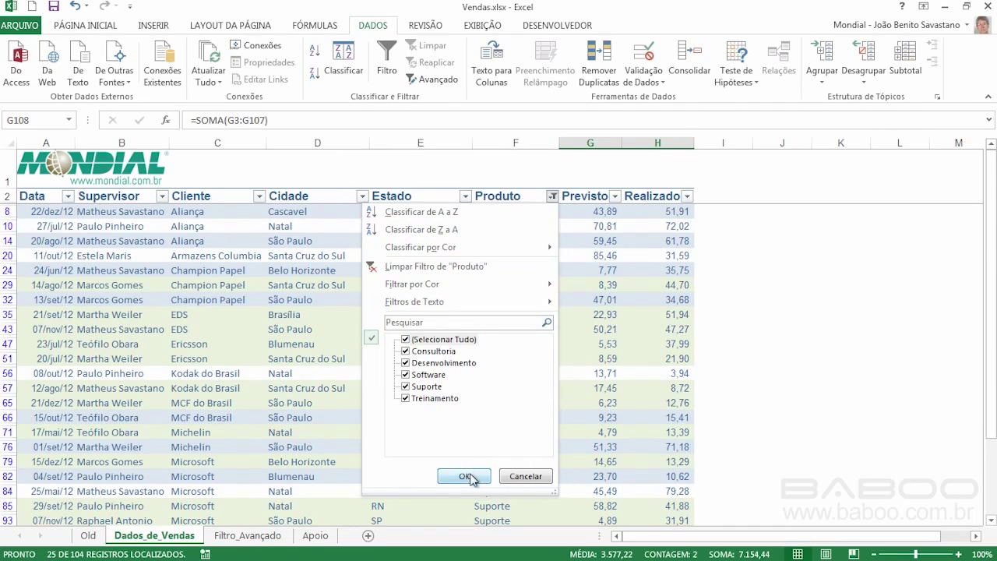
left_click(467, 476)
- Enter =SUBTOTAL(9;G3:G107) in G109 and the matching Realizado formula in H109, filling both cells at once
scroll(558, 440, "down", 20)
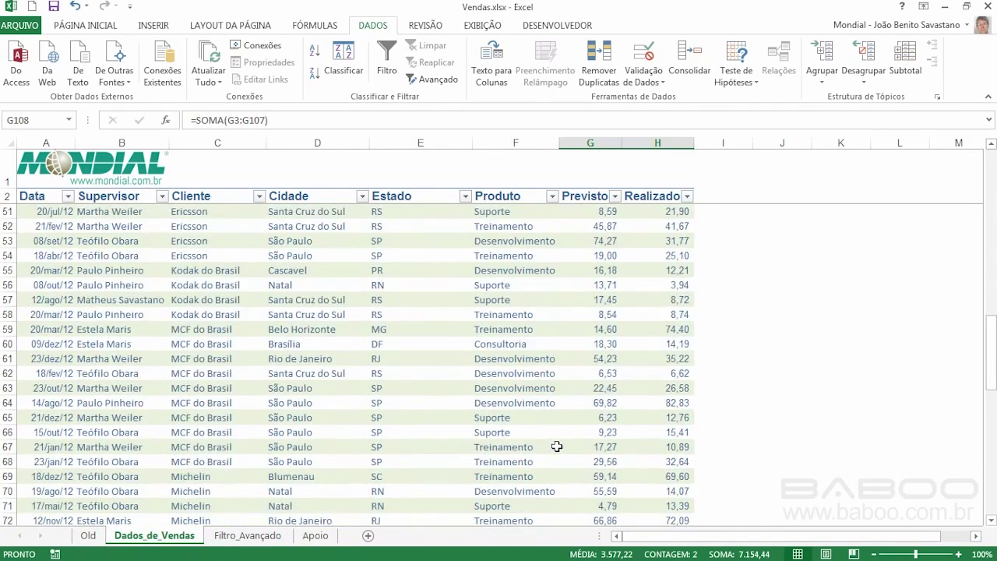
scroll(559, 441, "up", 4)
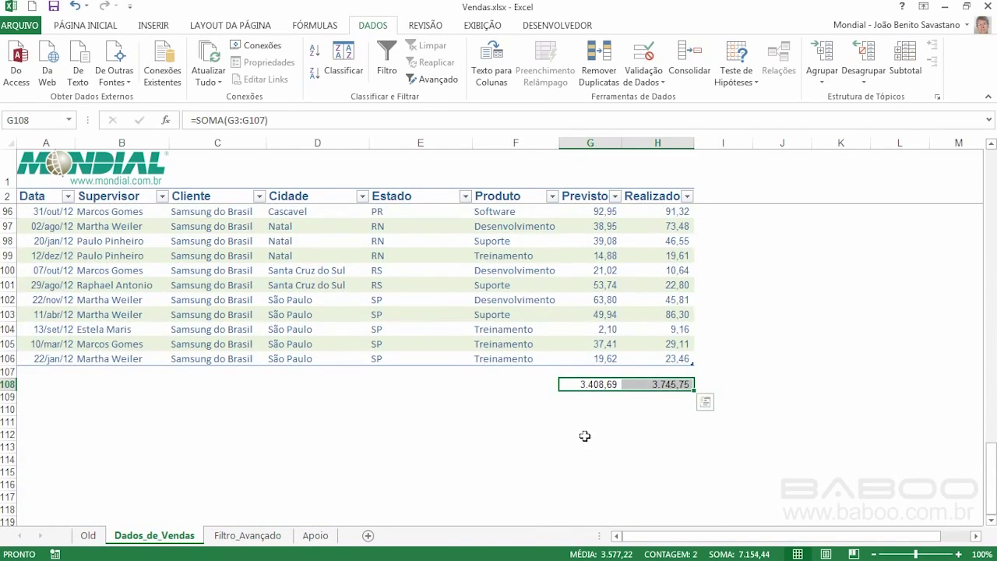
left_click_drag(594, 398, 652, 398)
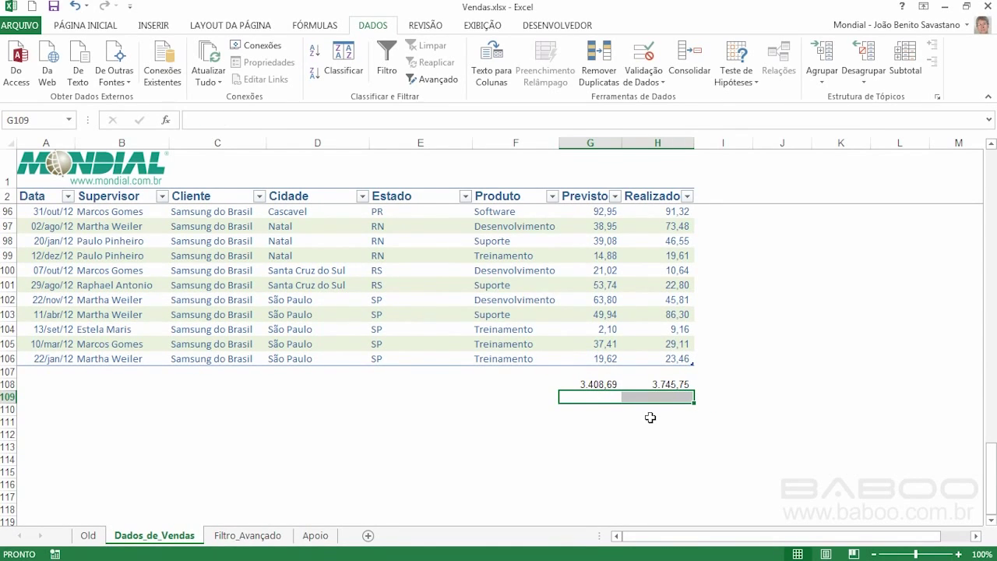
type("=sub")
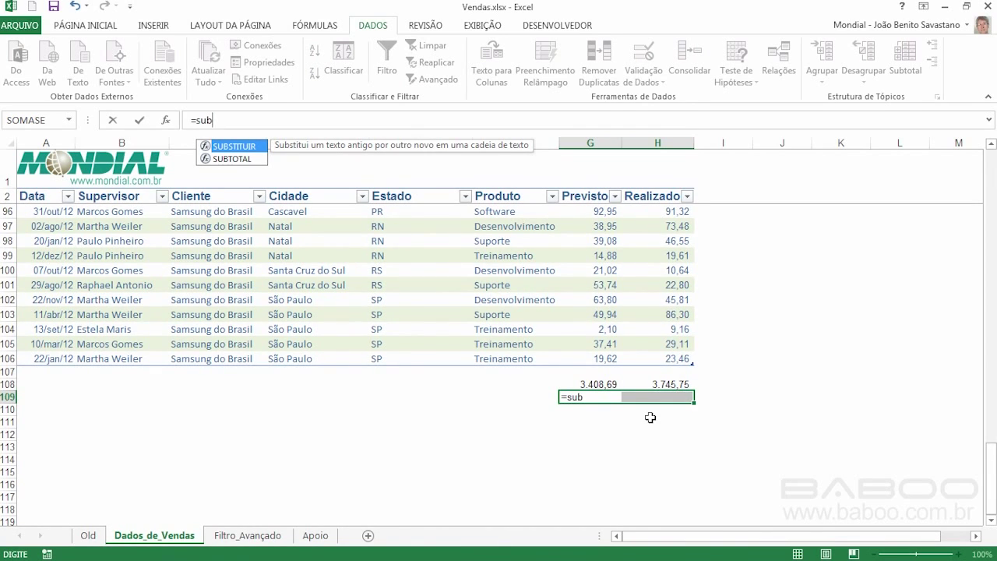
key("Down")
key("Tab")
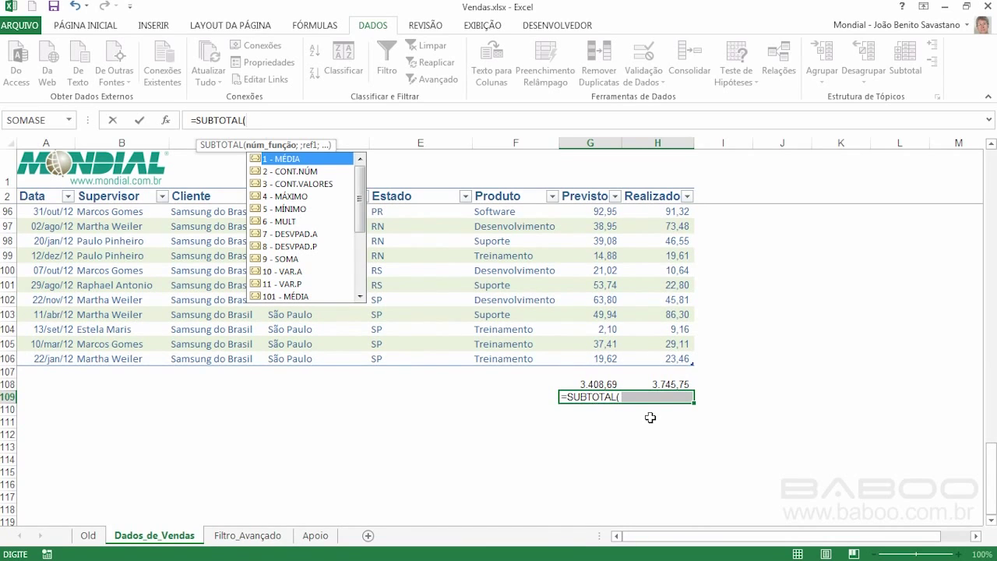
type("9;")
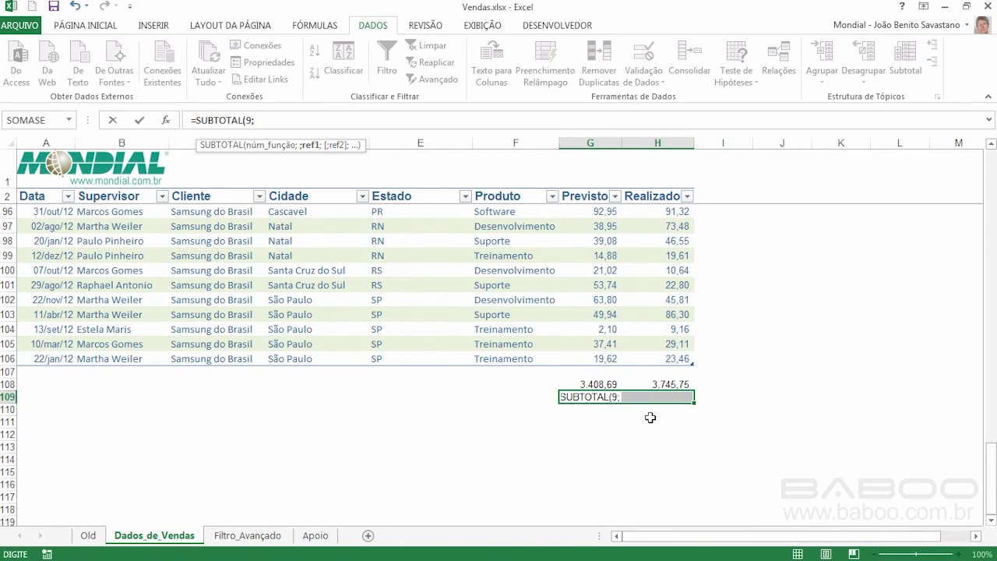
type("g3")
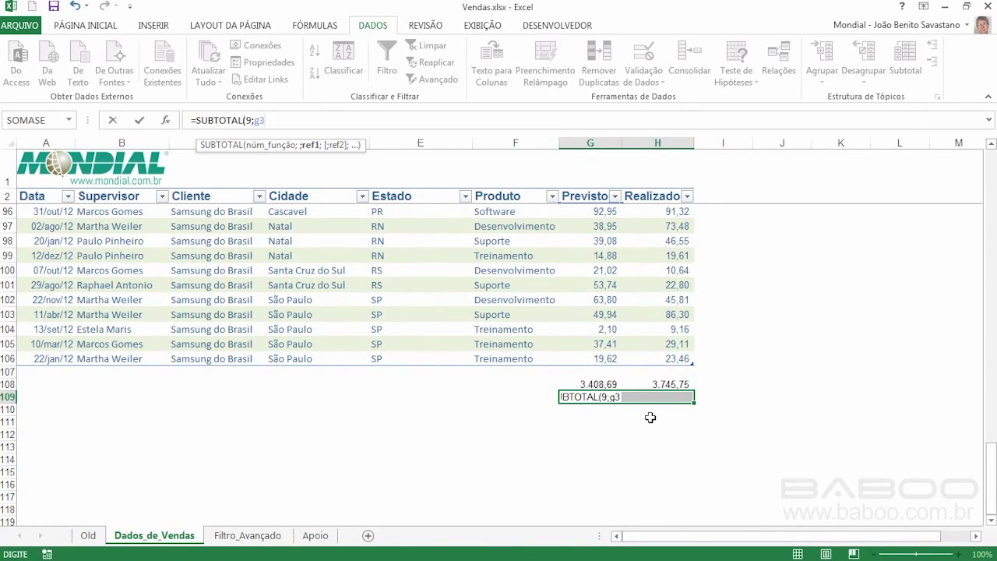
type(":g107)")
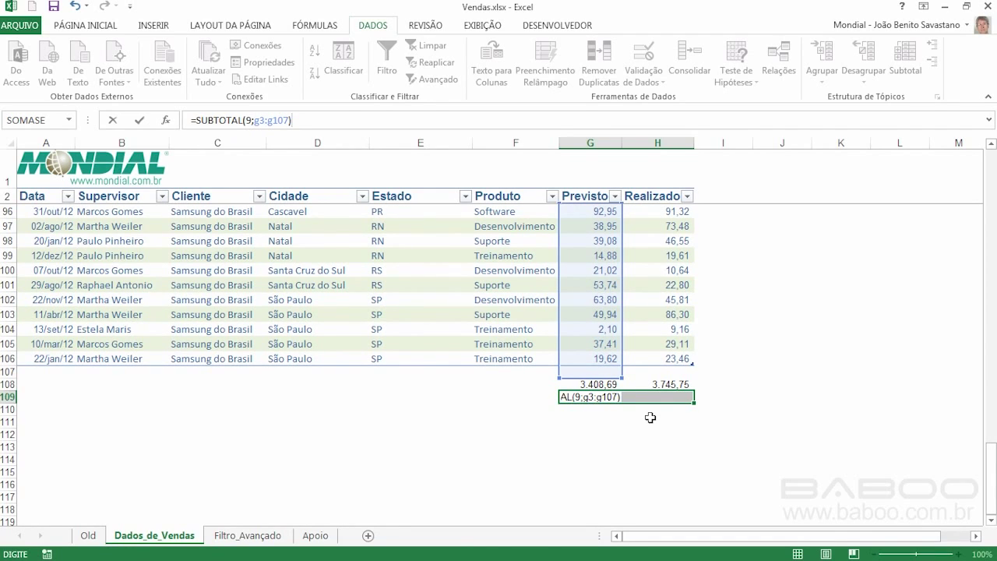
key("ctrl+Return")
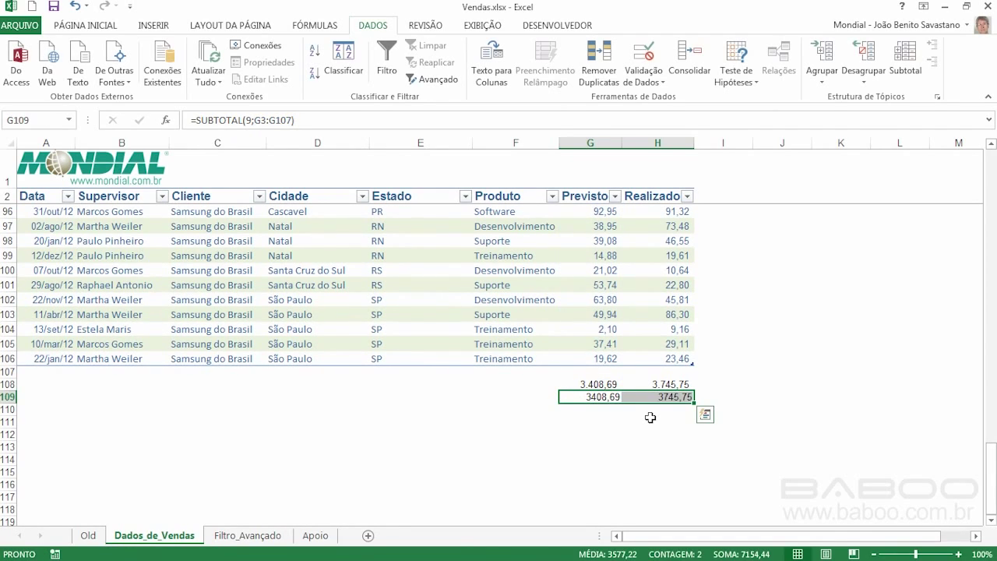
- Copy the number format of the SOMA total in G108 to the subtotals in G109:H109
left_click(603, 398)
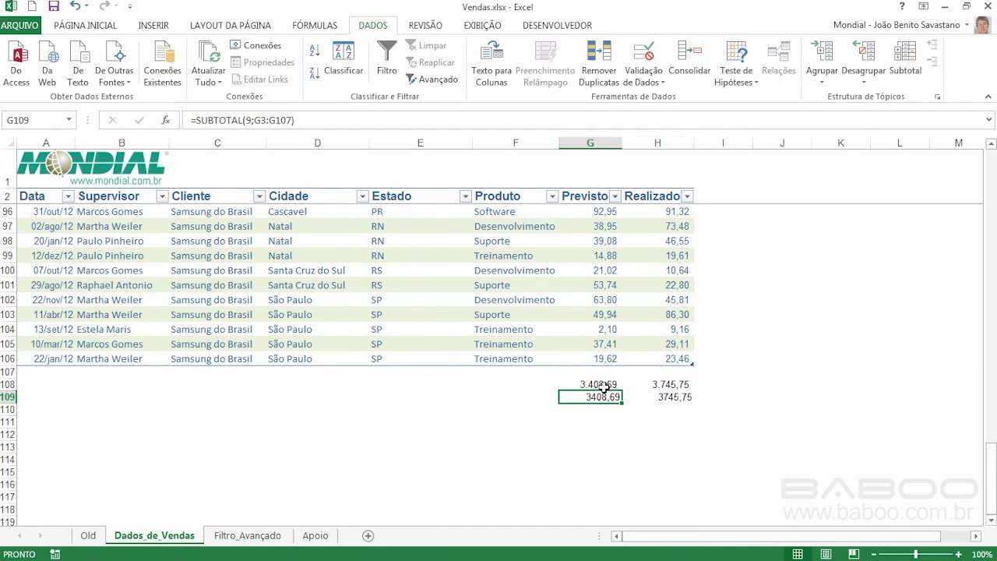
left_click(604, 385)
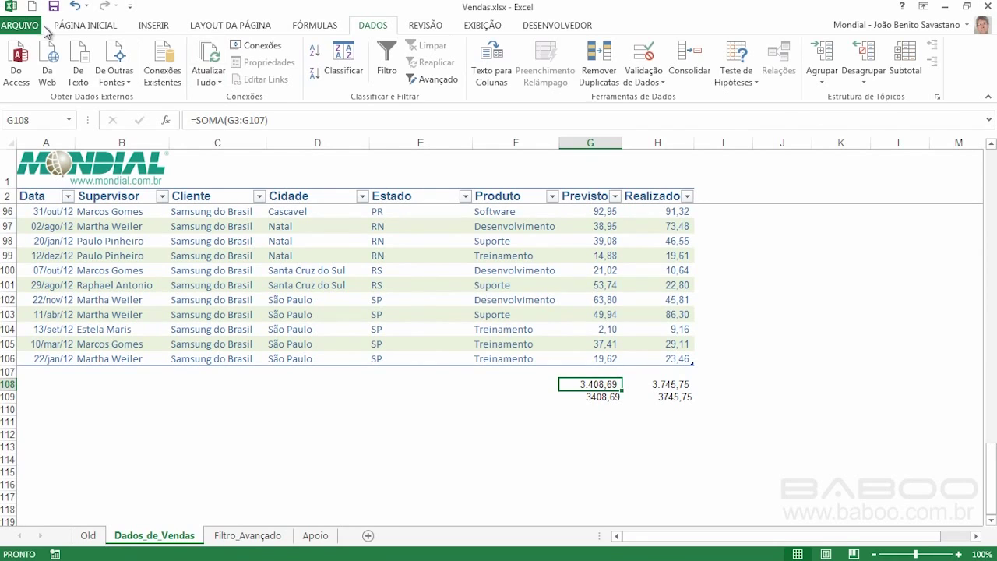
left_click(67, 29)
left_click(46, 78)
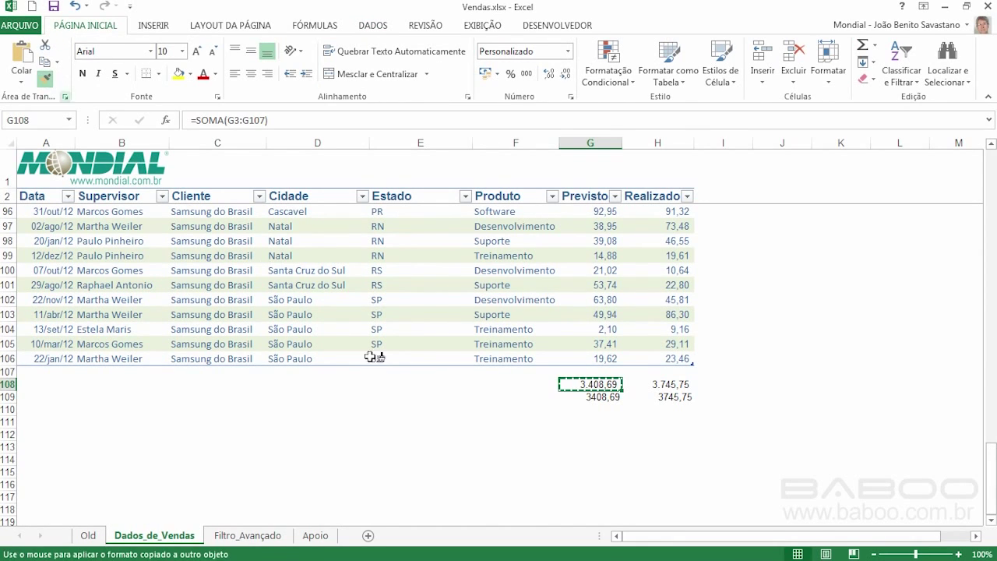
left_click_drag(601, 399, 670, 398)
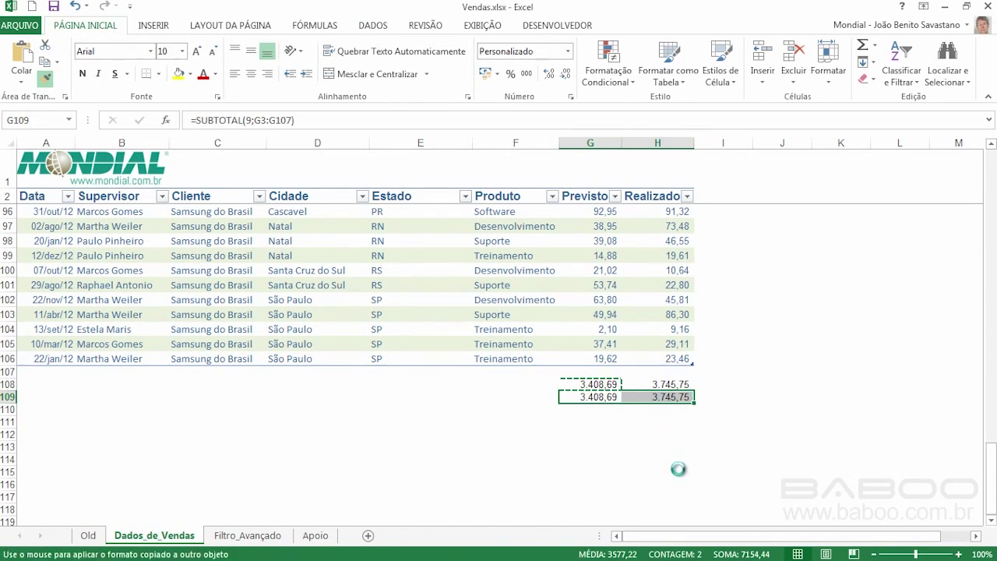
left_click(598, 397)
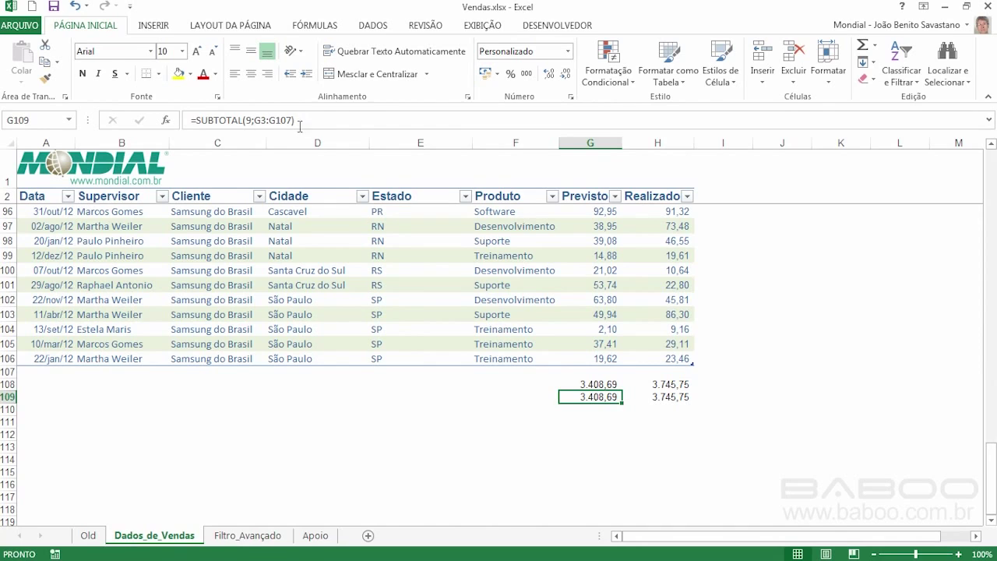
left_click(582, 384)
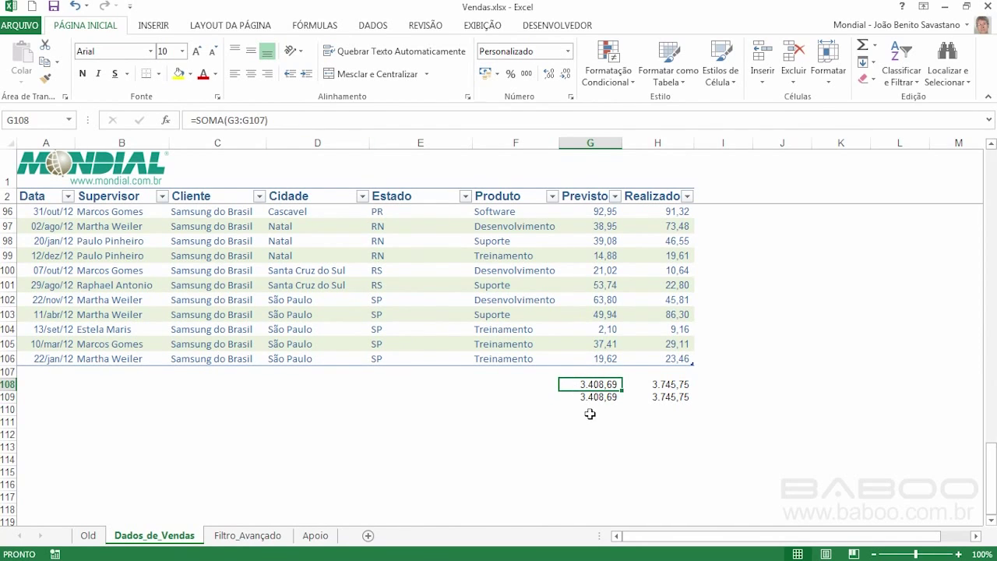
- Fill G110:H110 with the subtotal divided by the overall total, using =G109/G108
left_click_drag(592, 409, 689, 416)
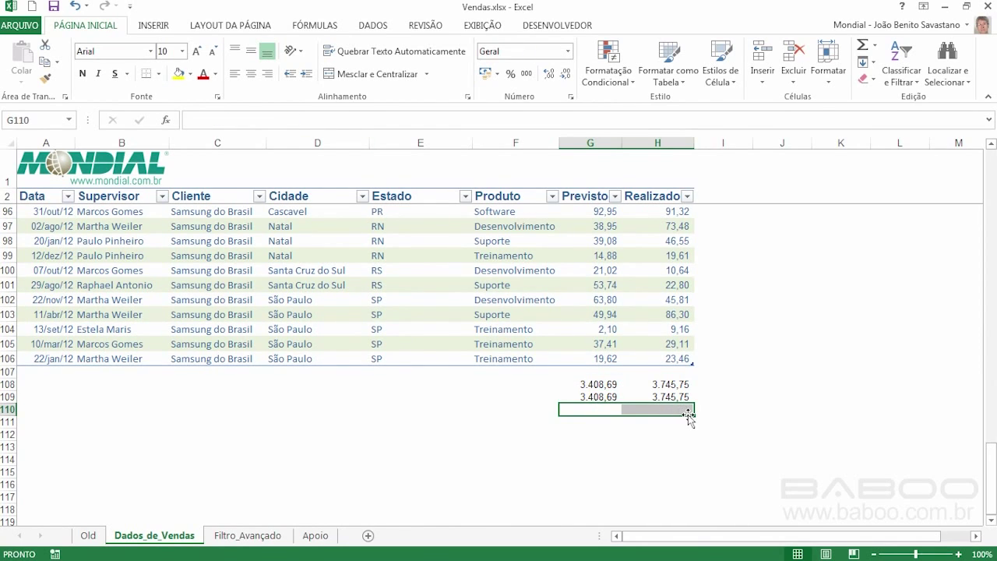
type("=")
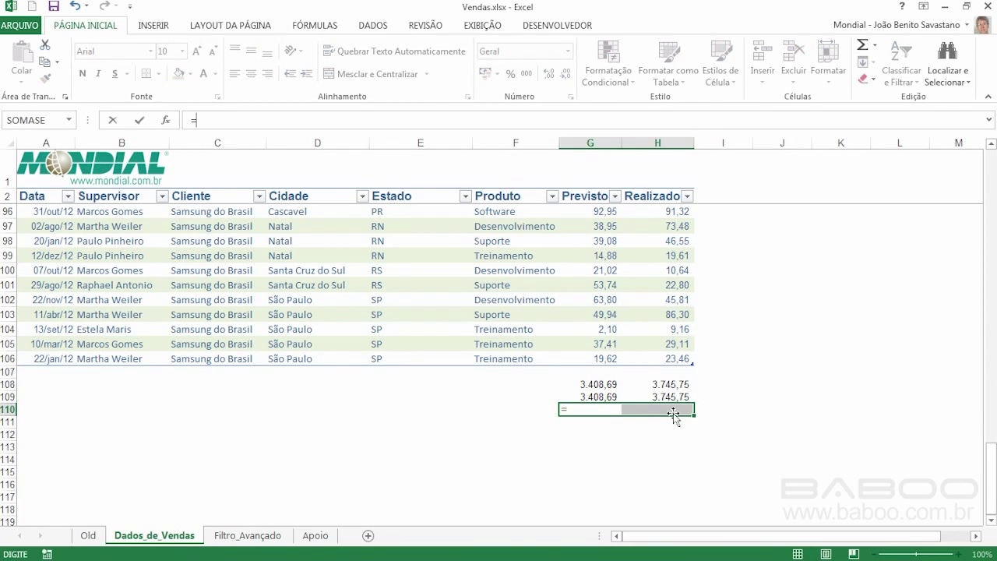
left_click(605, 397)
type("/")
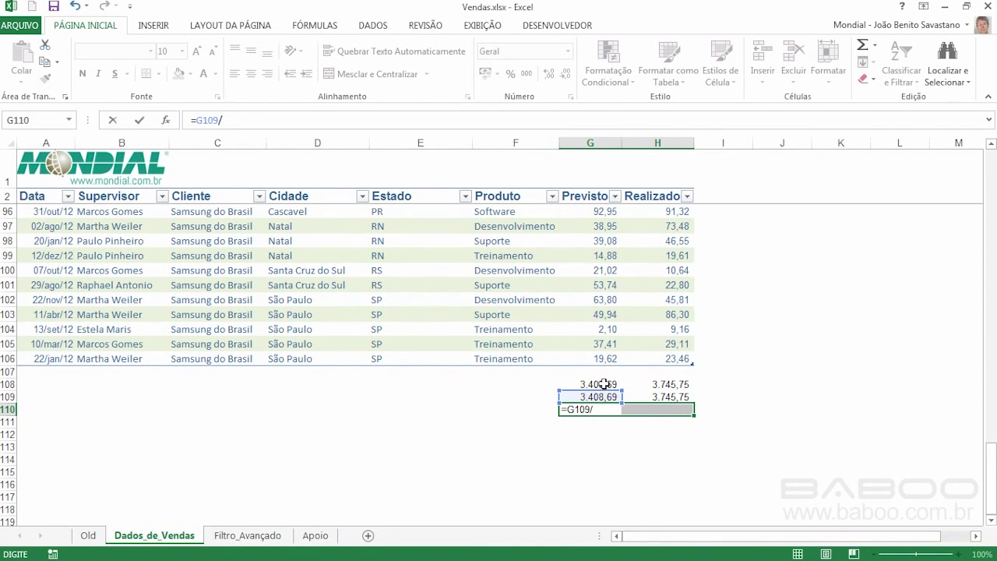
left_click(605, 383)
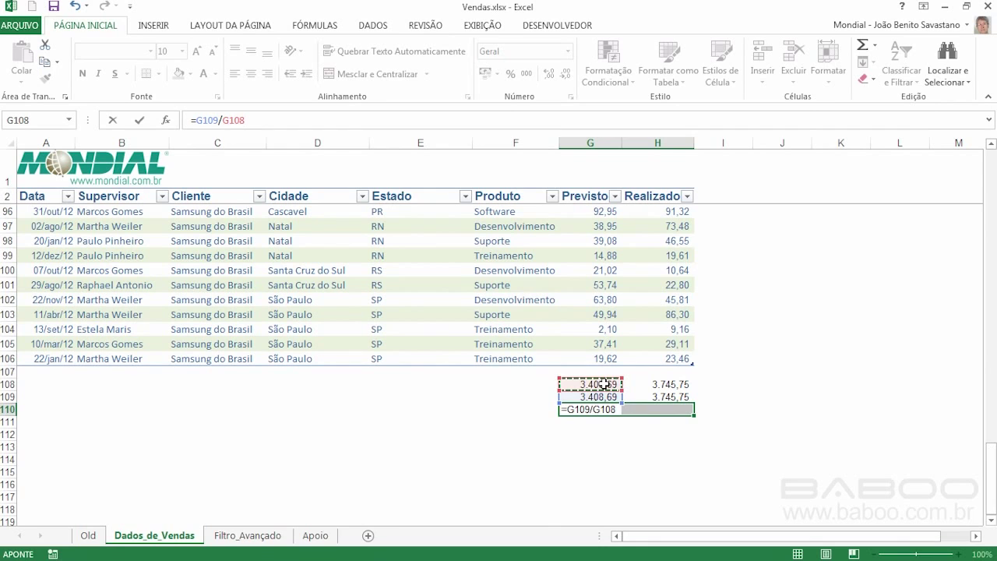
key("ctrl+Return")
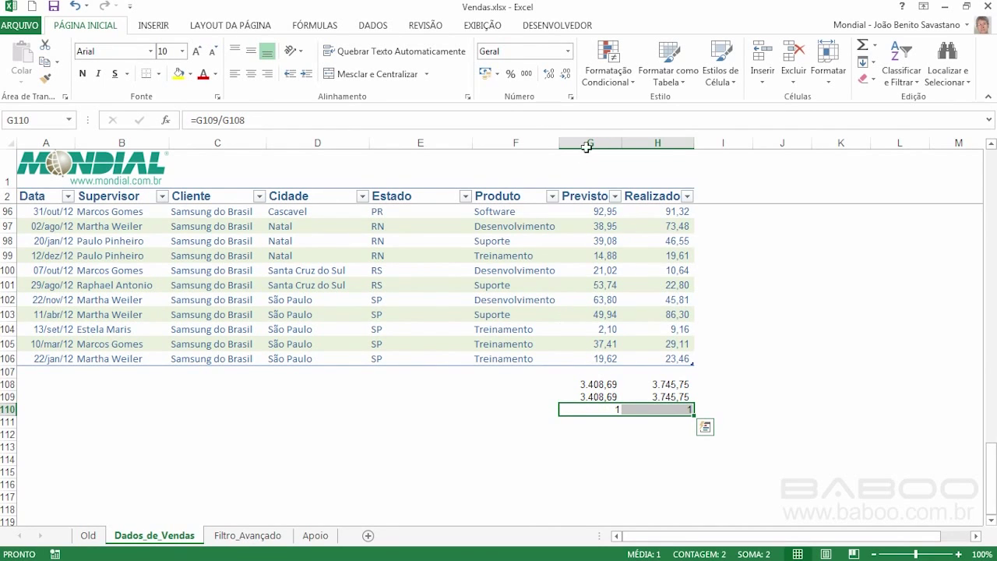
- Format the ratios in G110:H110 as percentages with two decimal places
left_click(510, 74)
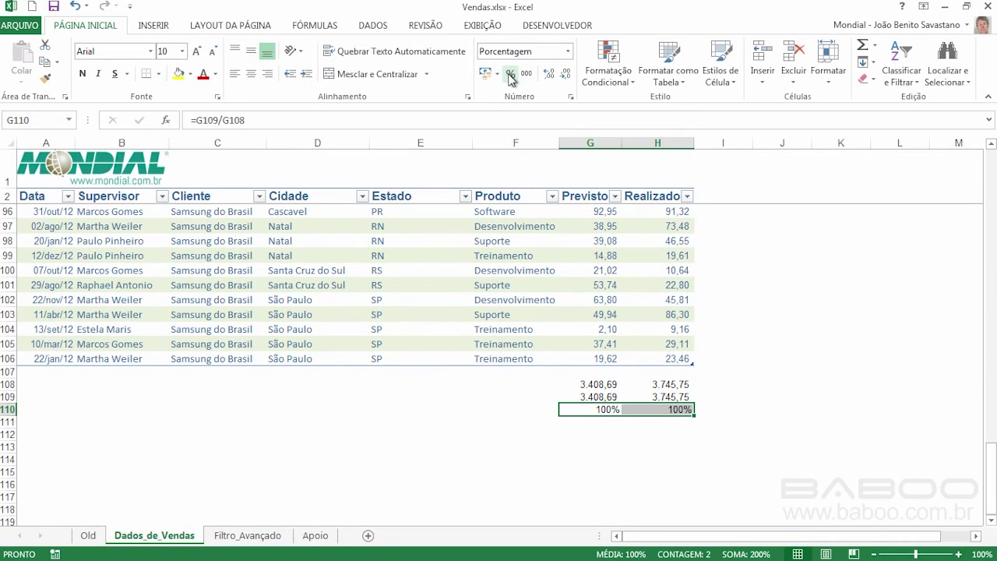
left_click(552, 80)
left_click(552, 80)
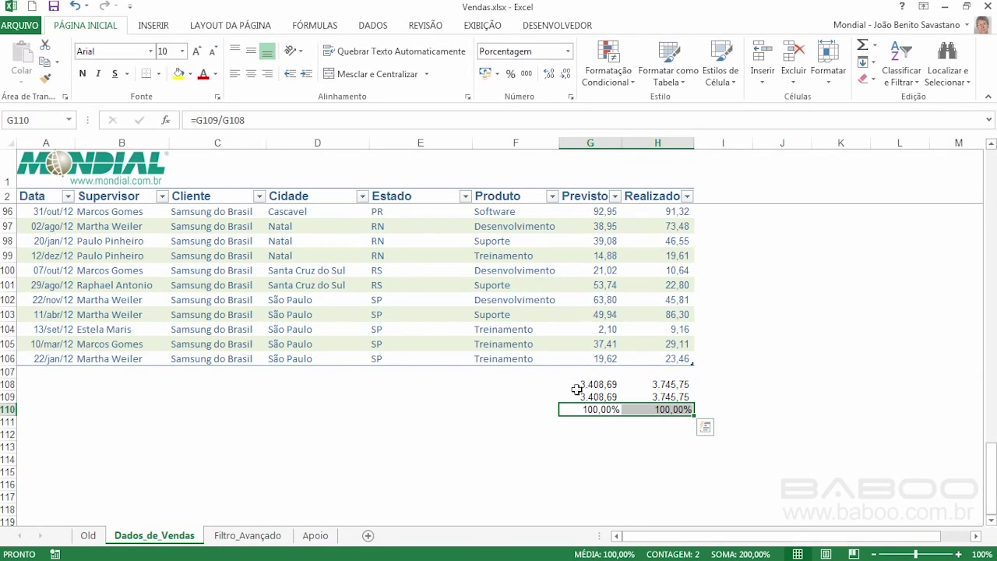
left_click(611, 409)
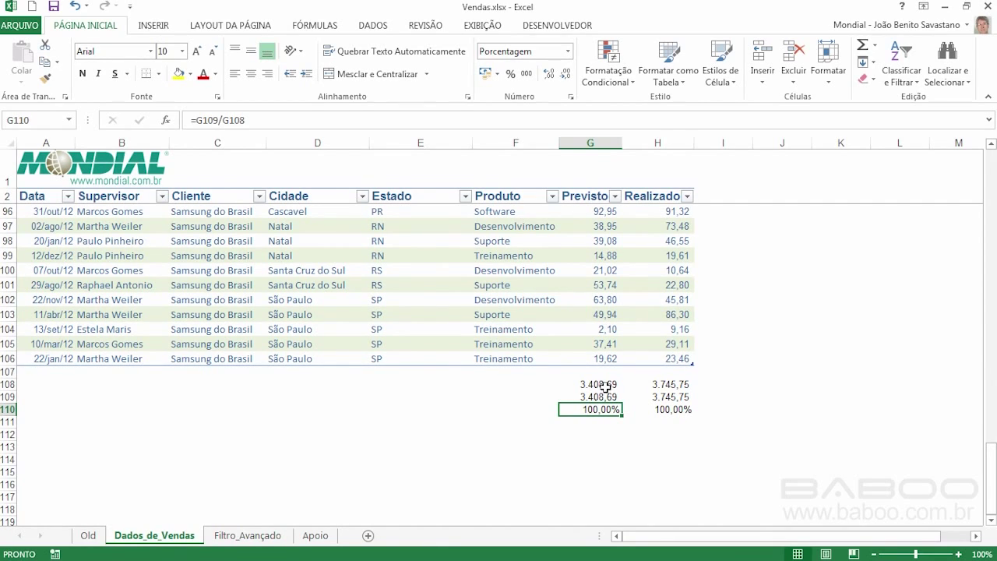
- Filter the Produto column to show only Suporte and check the summary rows below the table
scroll(605, 386, "up", 20)
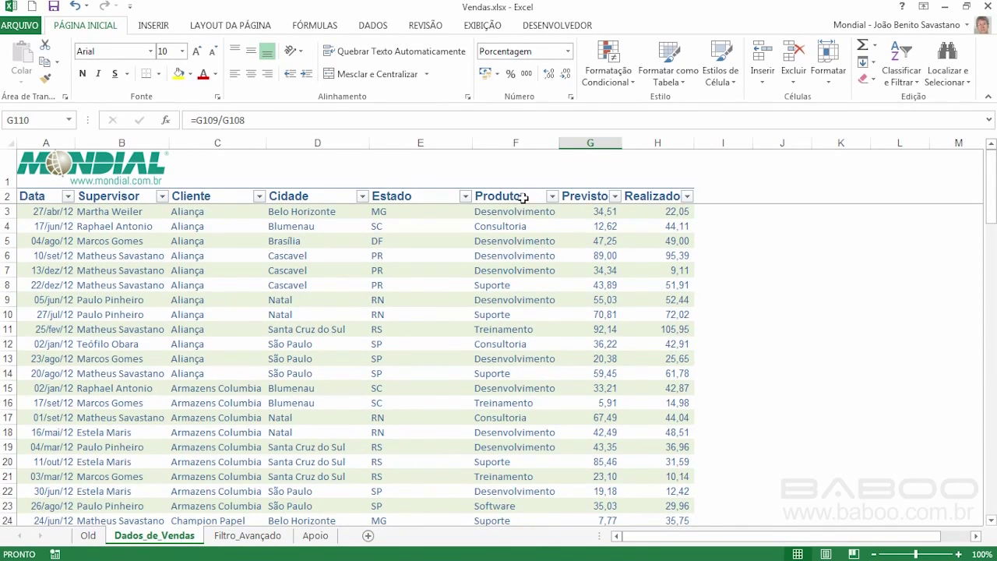
left_click(551, 196)
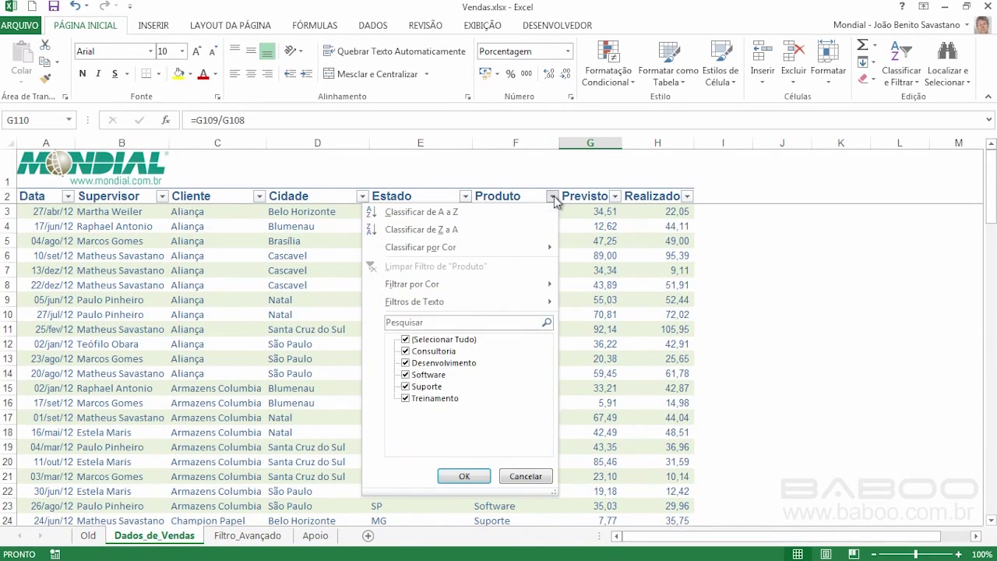
left_click(413, 343)
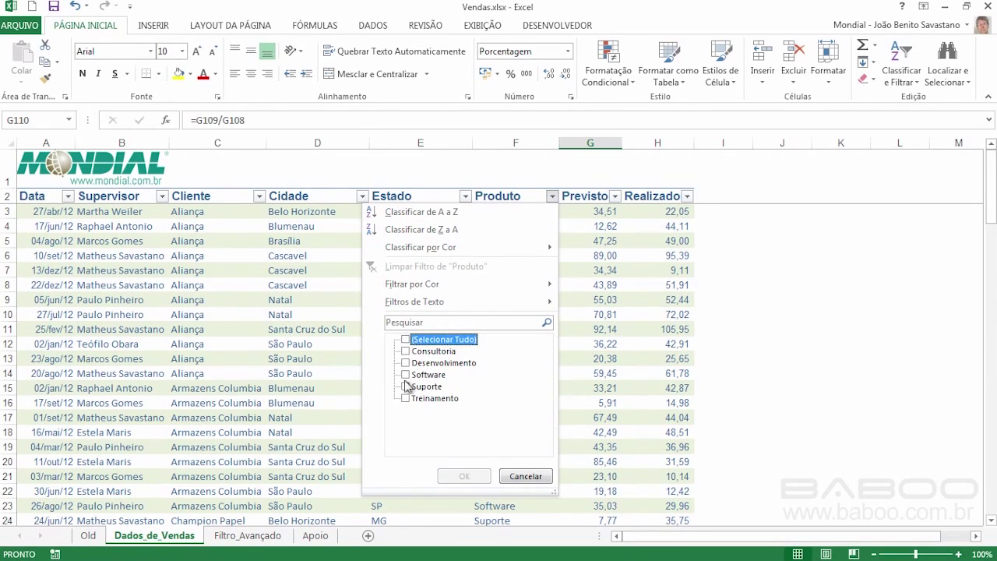
left_click(405, 386)
left_click(476, 476)
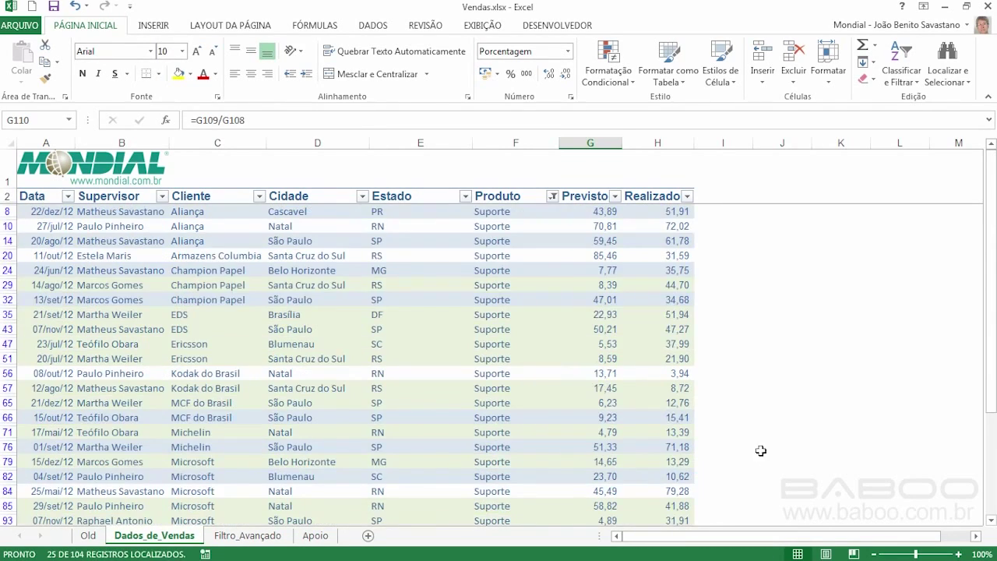
scroll(787, 416, "down", 5)
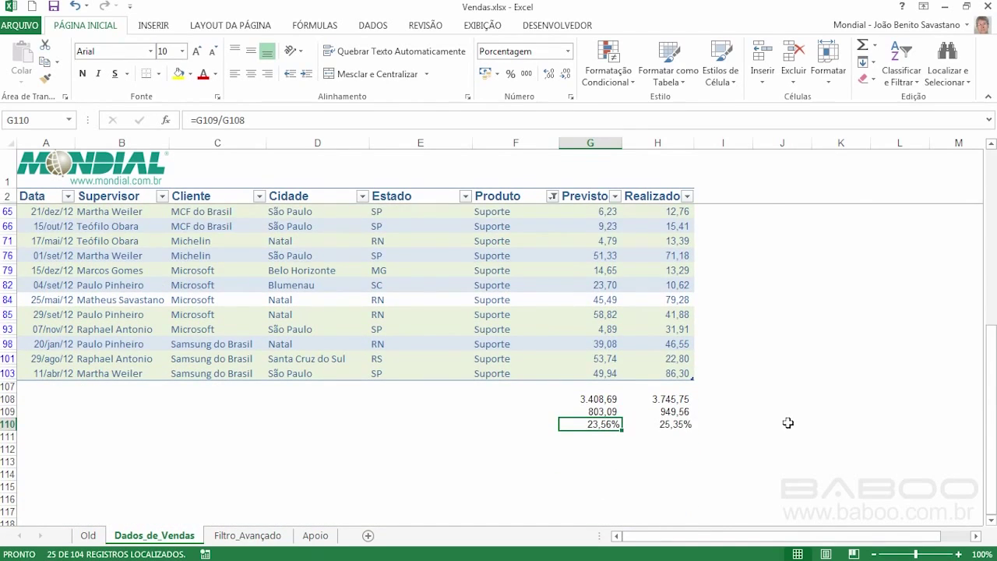
scroll(788, 422, "down", 1)
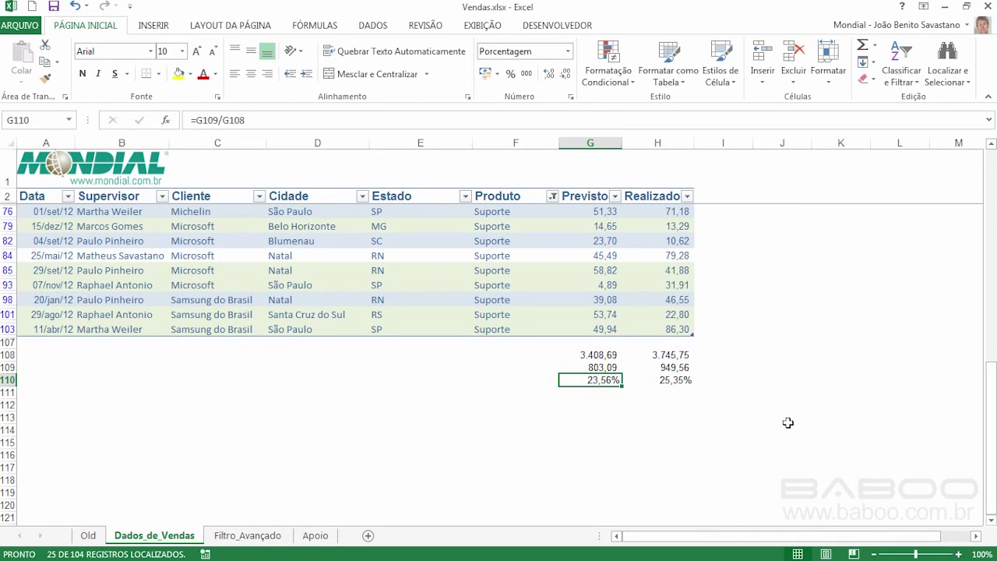
- Label the summary rows in F108:F110 as Soma, Subtotal and Participação
left_click(507, 355)
type("Soma")
key("Return")
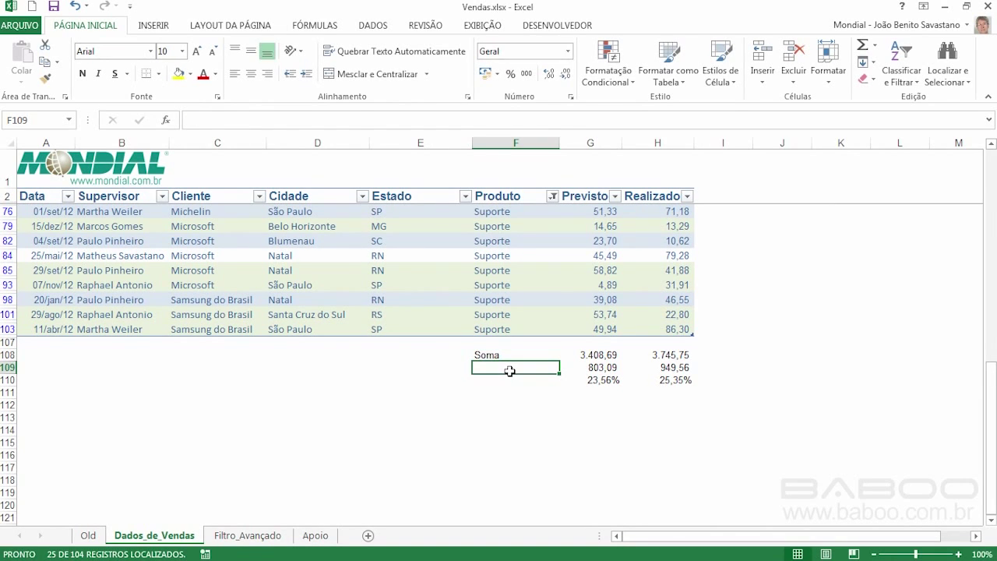
type("Subtotal")
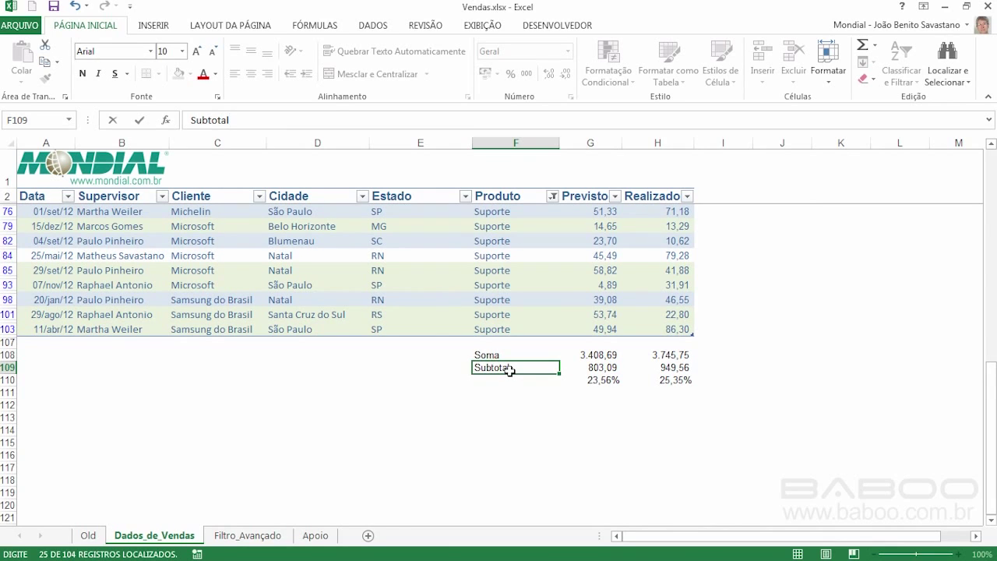
key("ctrl+Return")
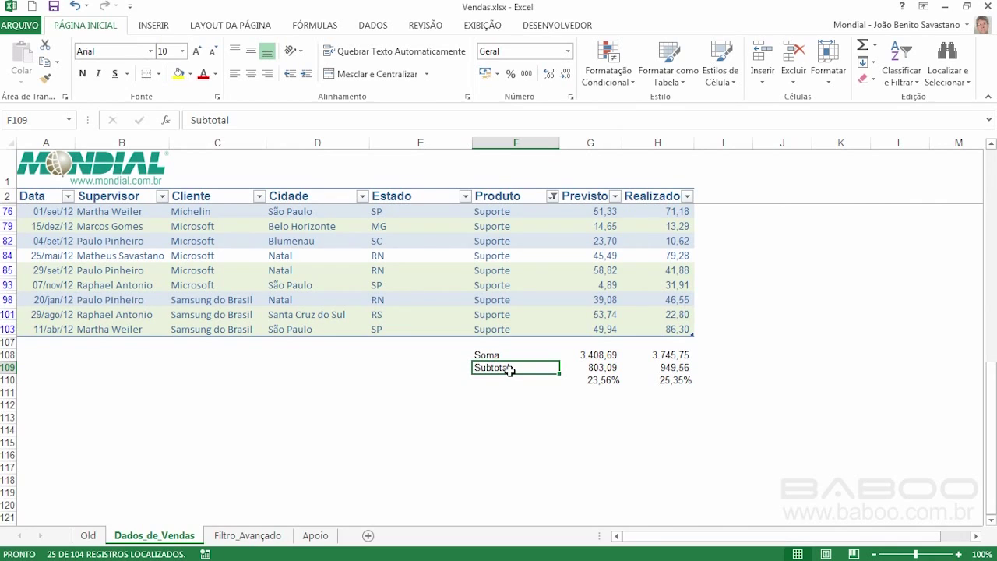
key("Down")
key("Down")
key("Up")
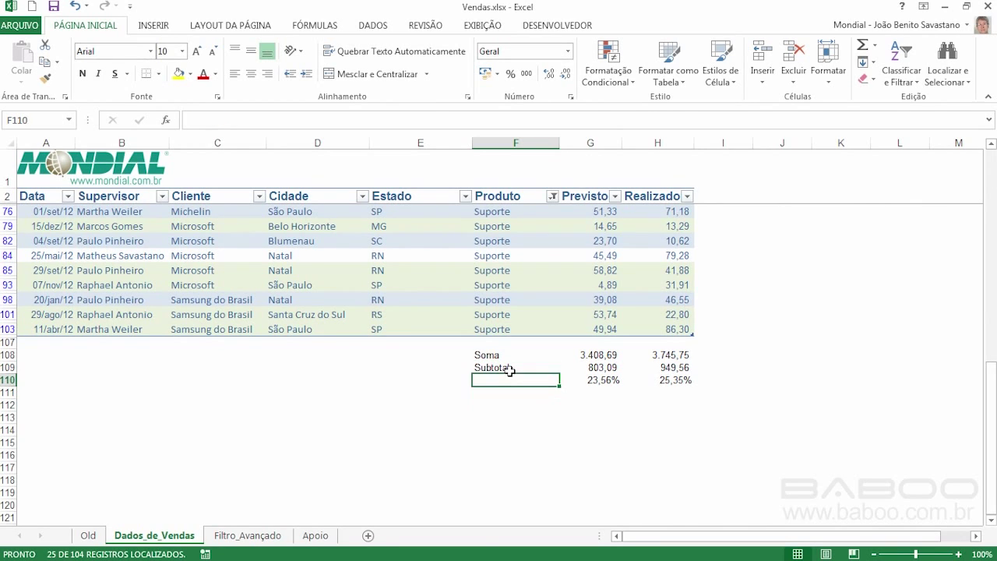
type("Pa")
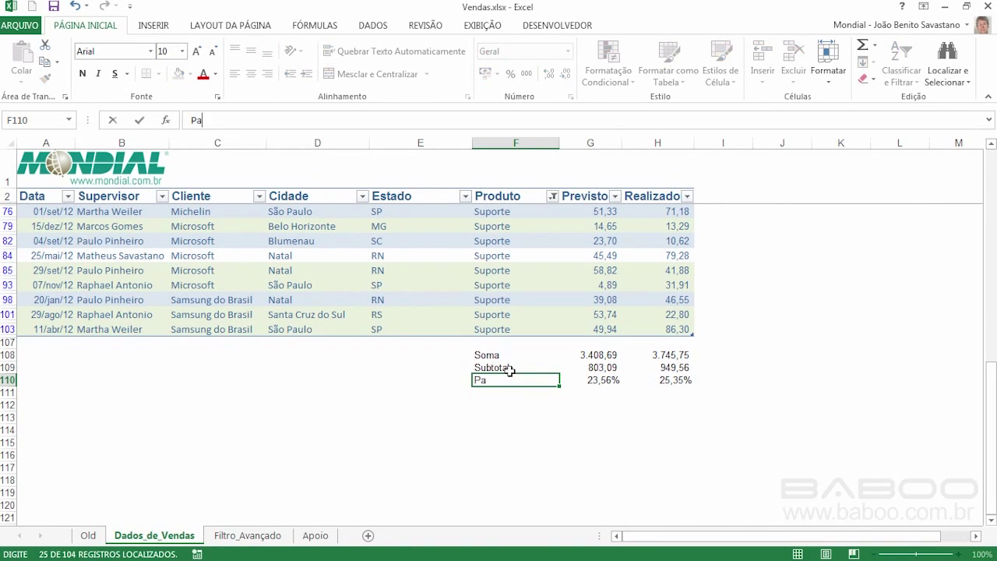
type("rticipação")
key("ctrl+Return")
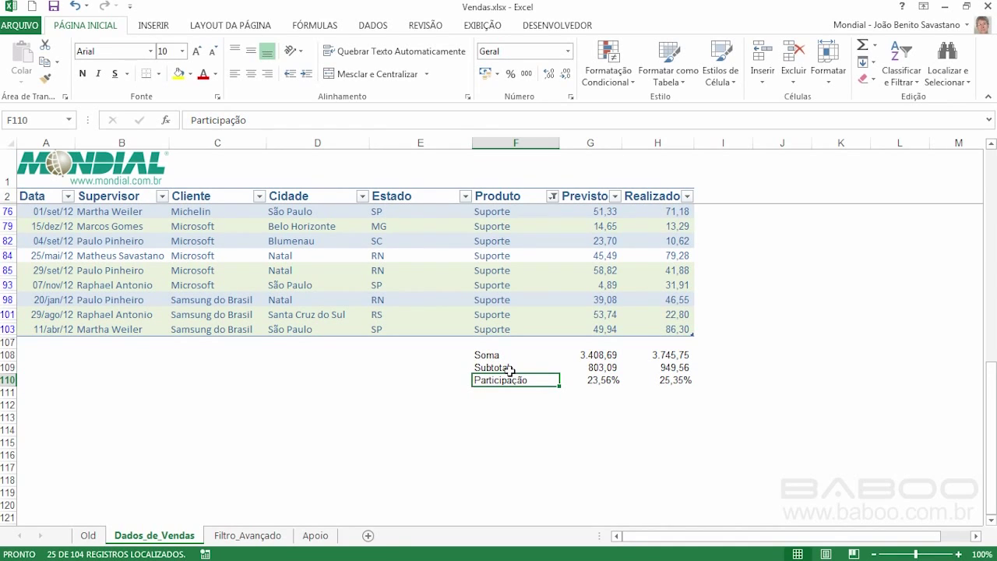
- Review the formulas in G108 and G109, and delete summary rows 108 to 110 entirely
left_click(608, 356)
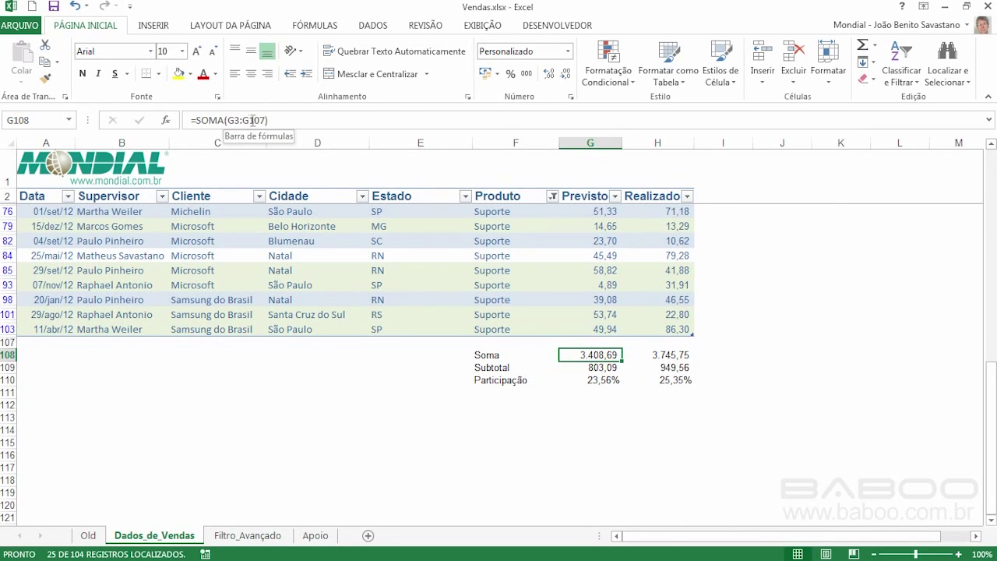
left_click(597, 367)
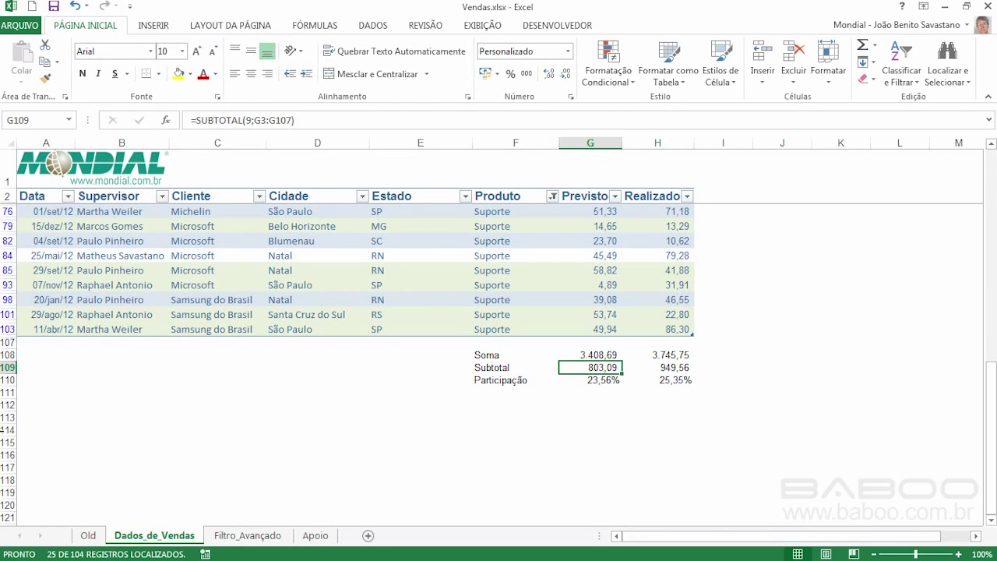
left_click_drag(8, 355, 10, 378)
right_click(526, 380)
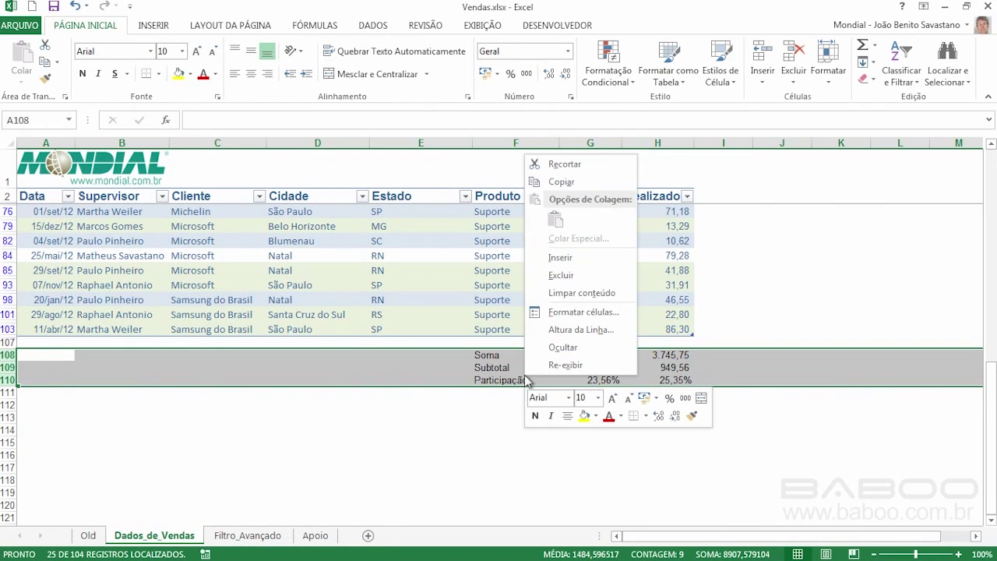
left_click(562, 275)
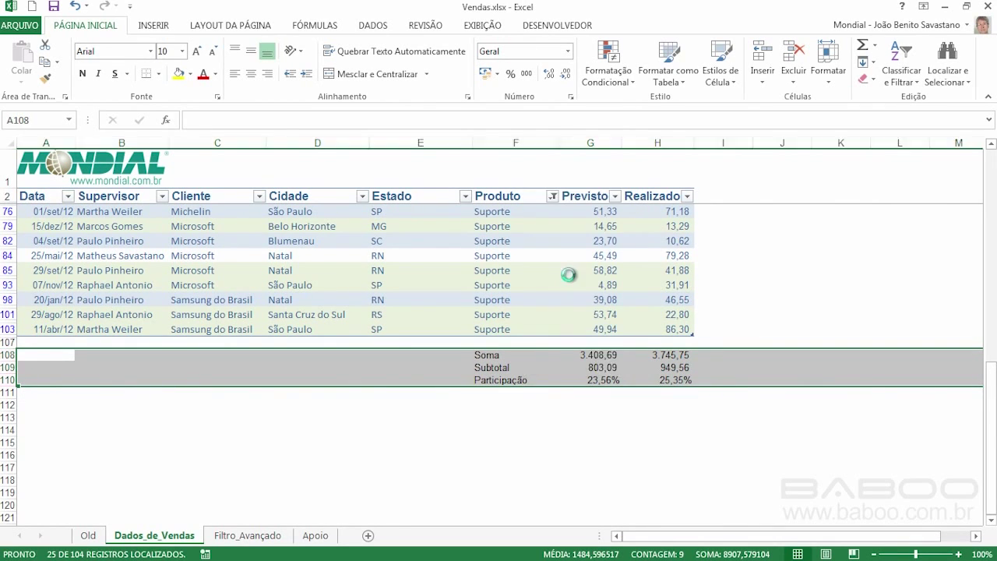
- Clear the Produto filter so the sales table shows every record
scroll(557, 401, "up", 5)
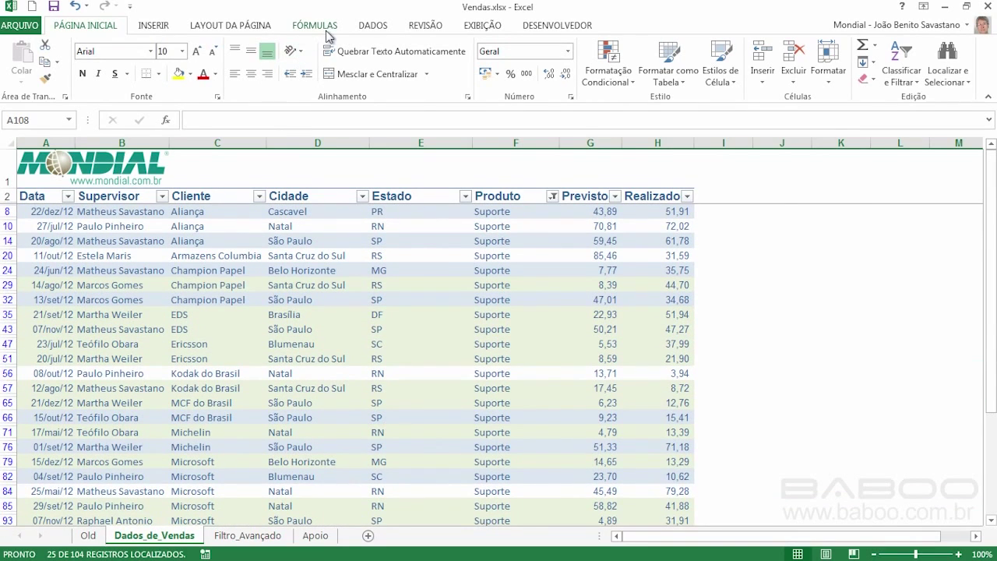
left_click(370, 26)
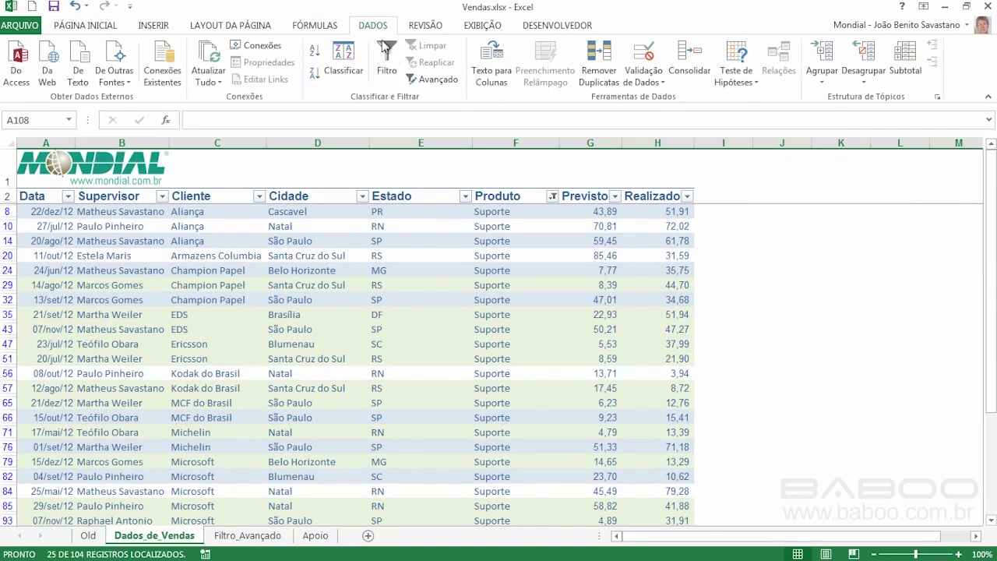
left_click(431, 298)
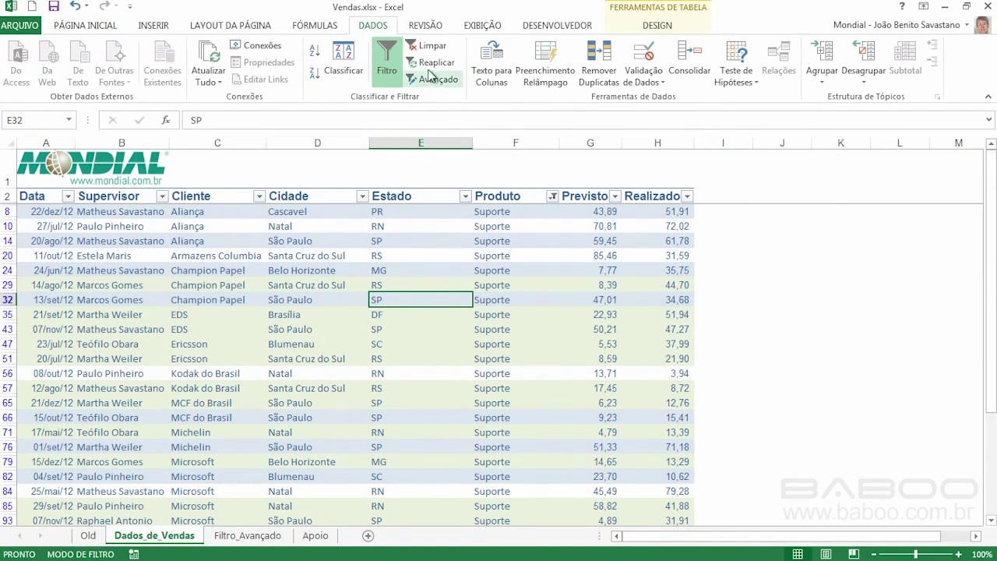
left_click(432, 49)
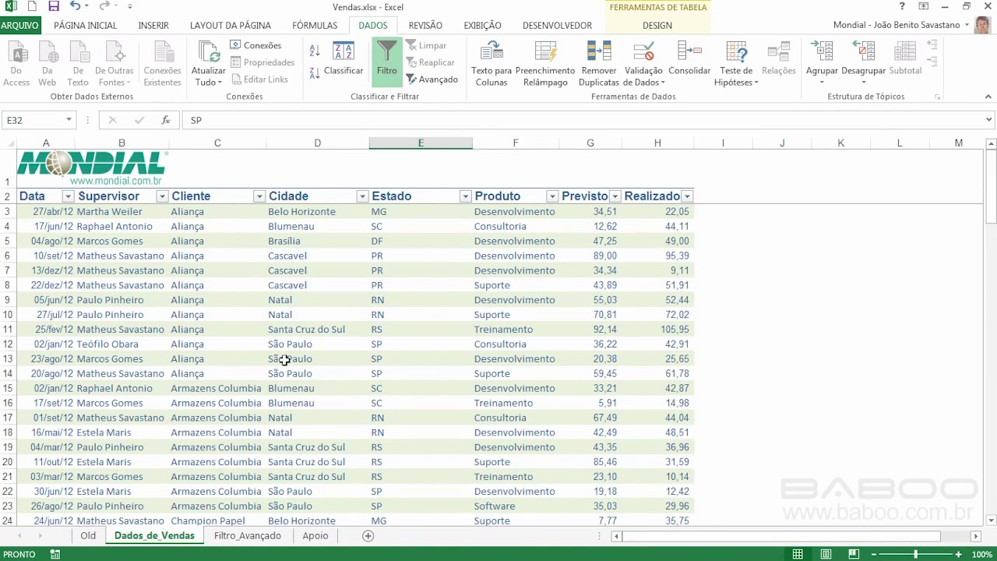
- Insert slicers for the Cliente and Produto fields of the sales table
left_click(420, 303)
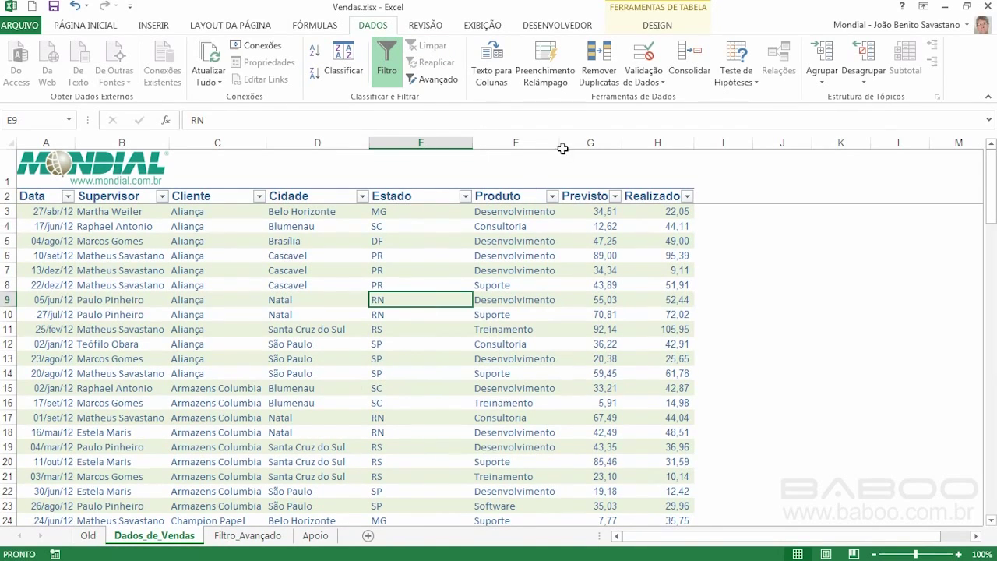
left_click(658, 28)
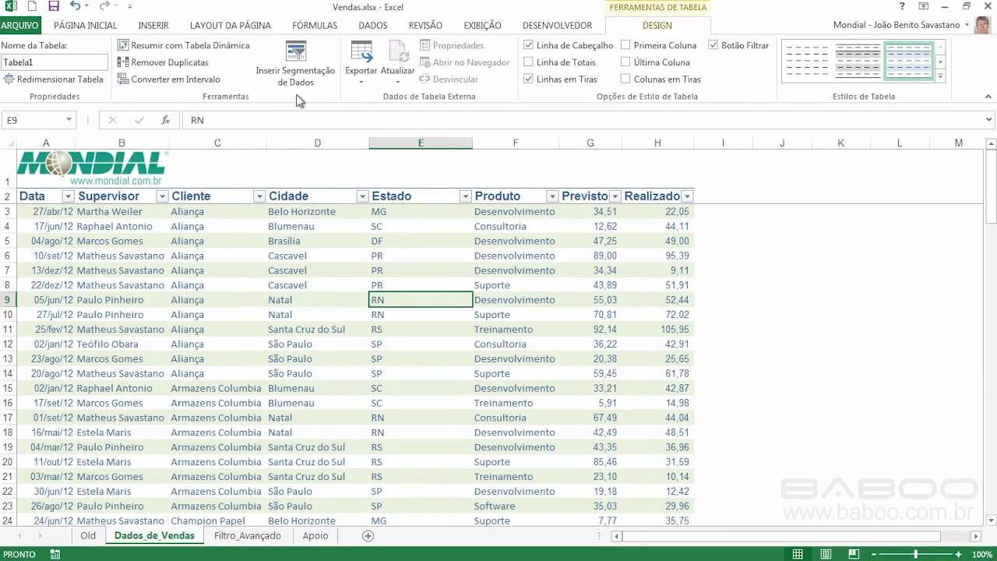
left_click(297, 70)
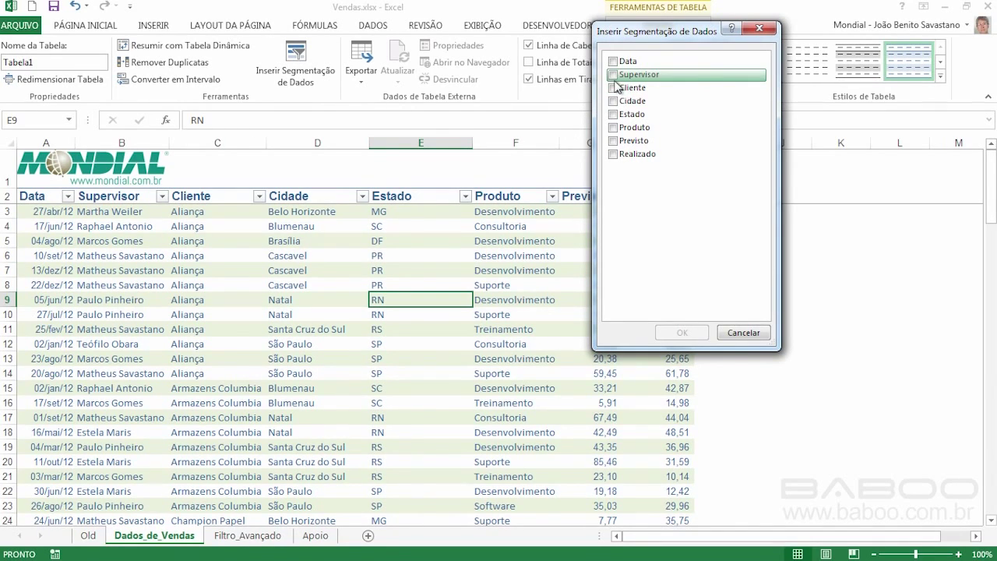
left_click(614, 88)
left_click(613, 127)
left_click(680, 332)
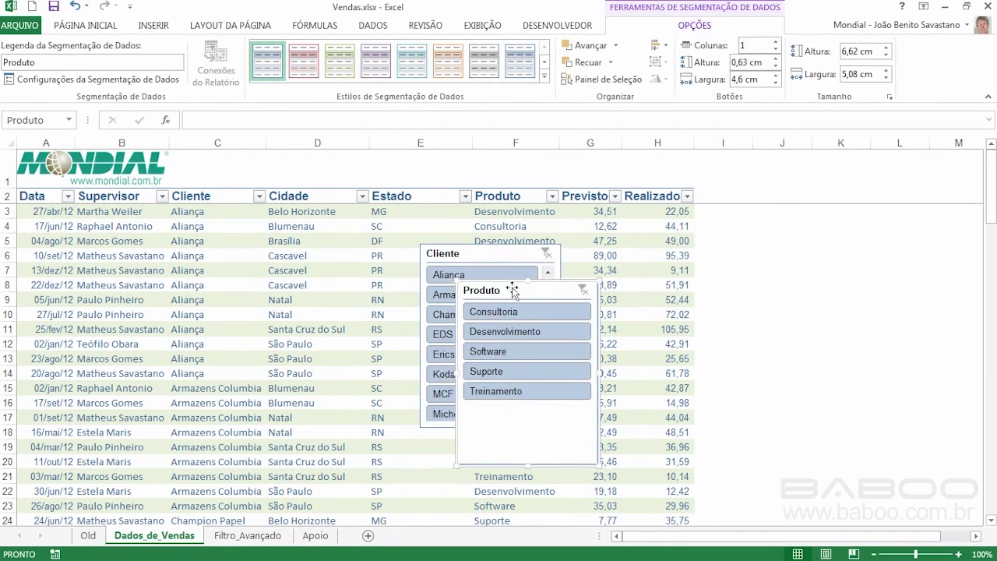
- Place the Produto slicer beside the Realizado column and resize it to about 2,86 cm high and 10,27 cm wide
left_click_drag(512, 290, 654, 279)
left_click_drag(716, 253, 765, 217)
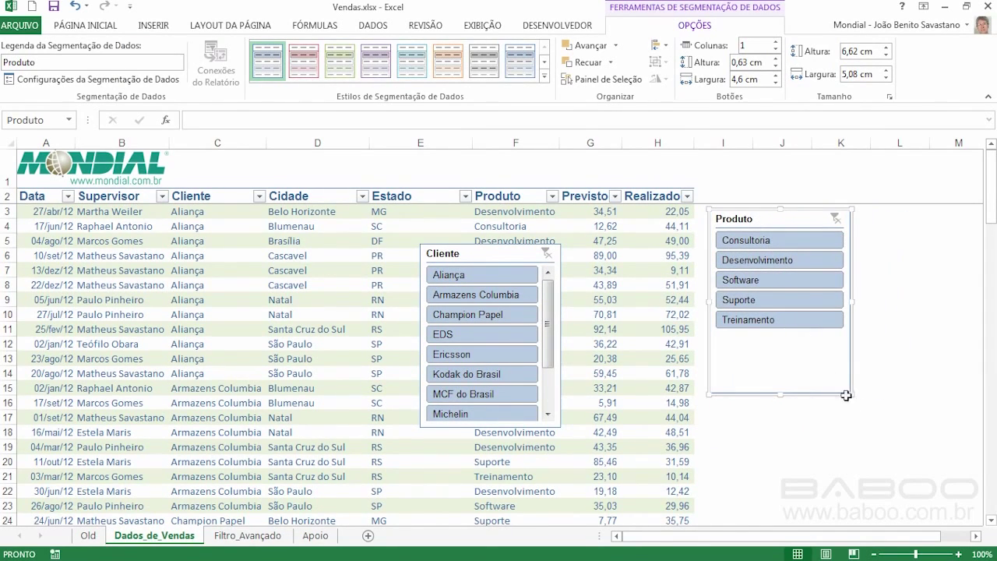
left_click_drag(849, 392, 539, 288)
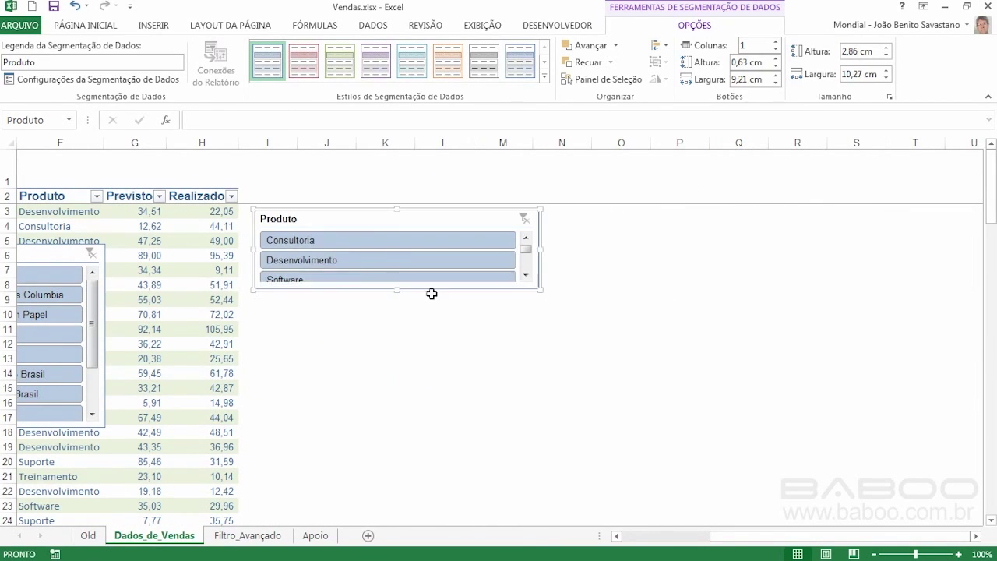
- Arrange the Produto slicer's buttons in 3 columns through its size and properties settings
right_click(399, 222)
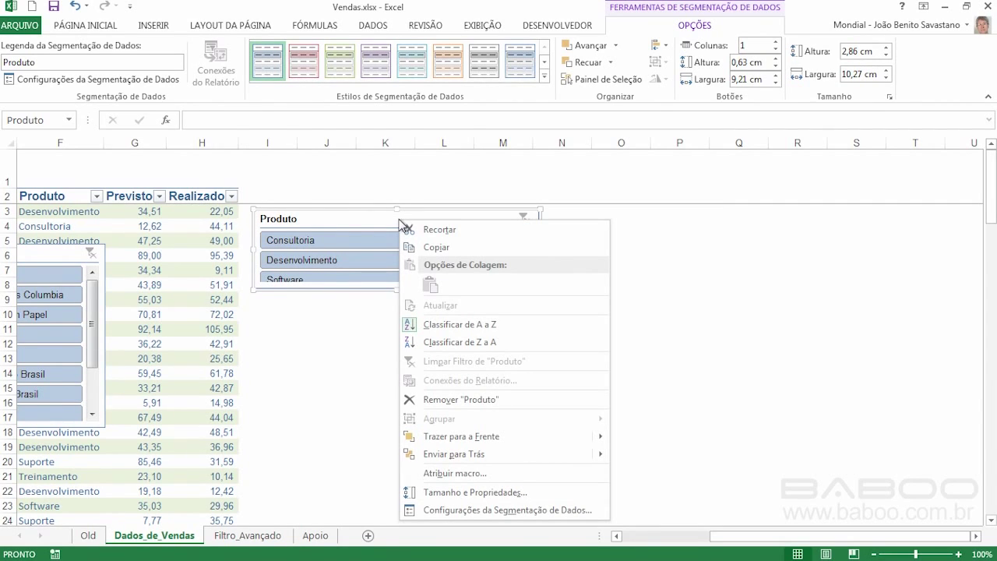
left_click(484, 495)
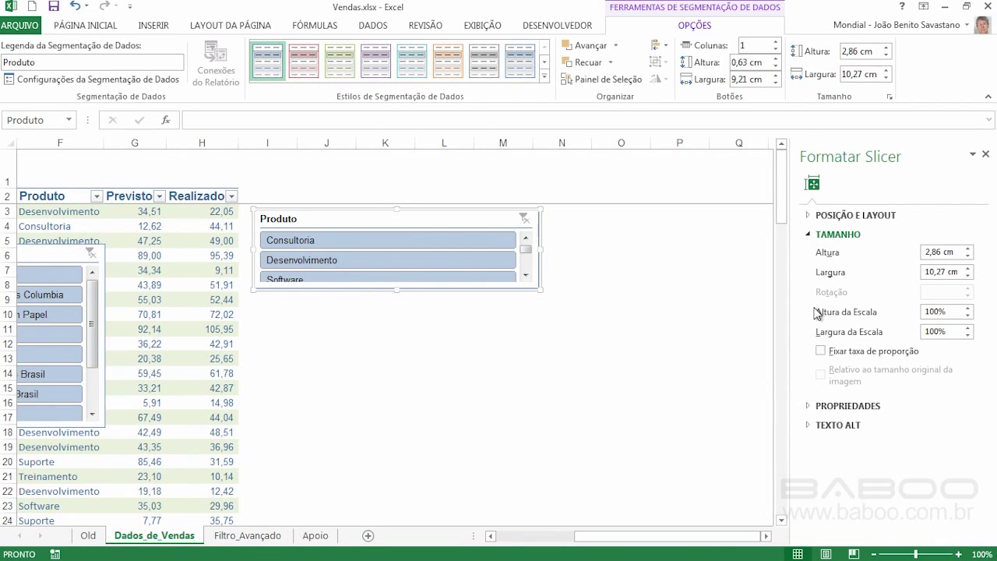
left_click(872, 217)
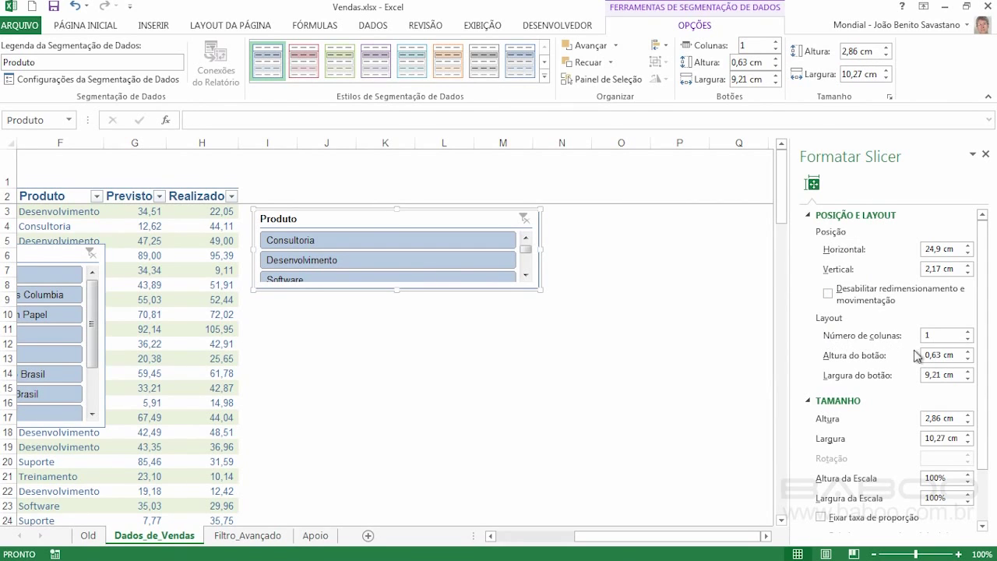
left_click(968, 331)
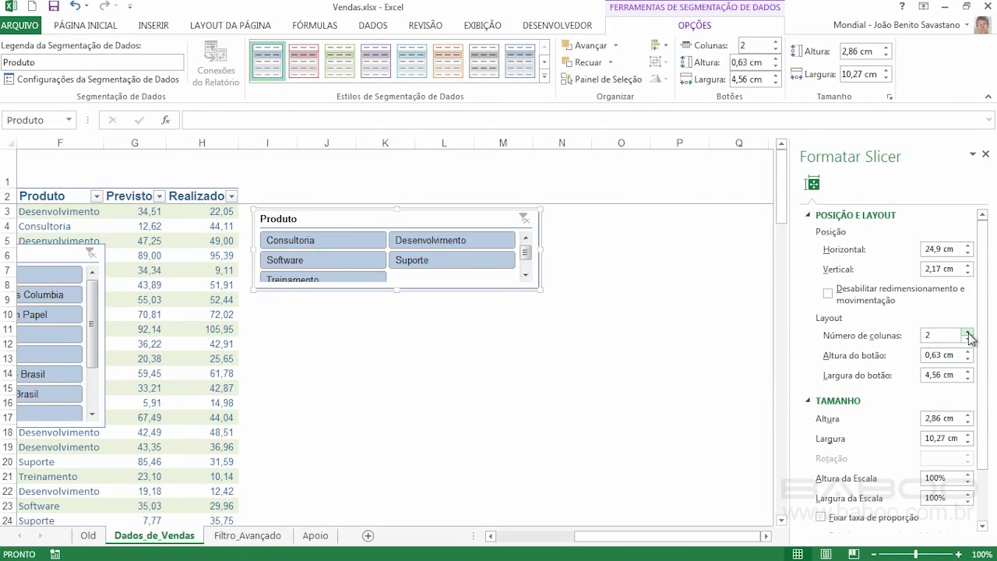
left_click(968, 332)
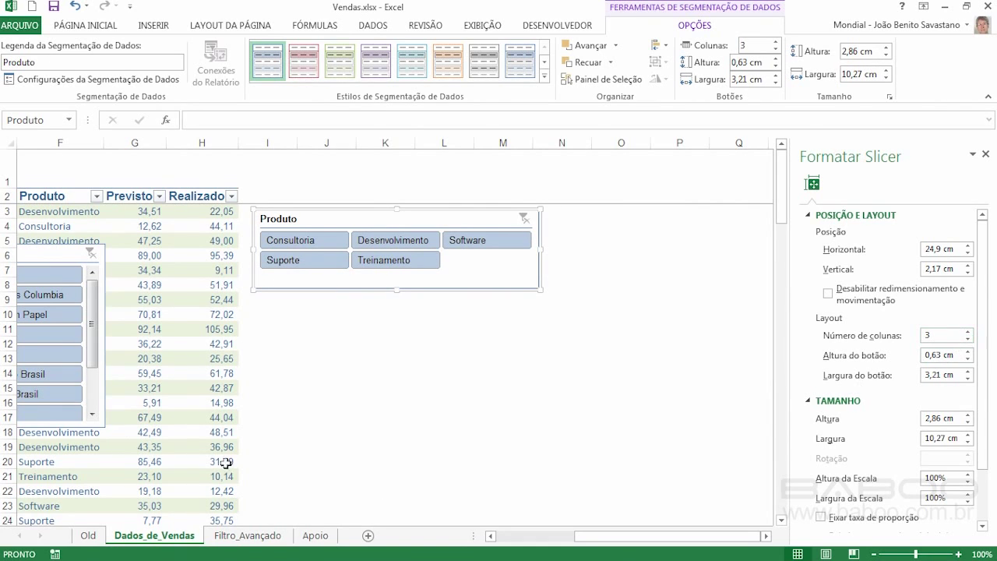
- Place the Cliente slicer directly below the Produto slicer and resize it to about 3,52 cm high and 10,24 cm wide
left_click_drag(83, 257, 323, 301)
left_click_drag(325, 301, 331, 299)
left_click_drag(396, 481, 538, 393)
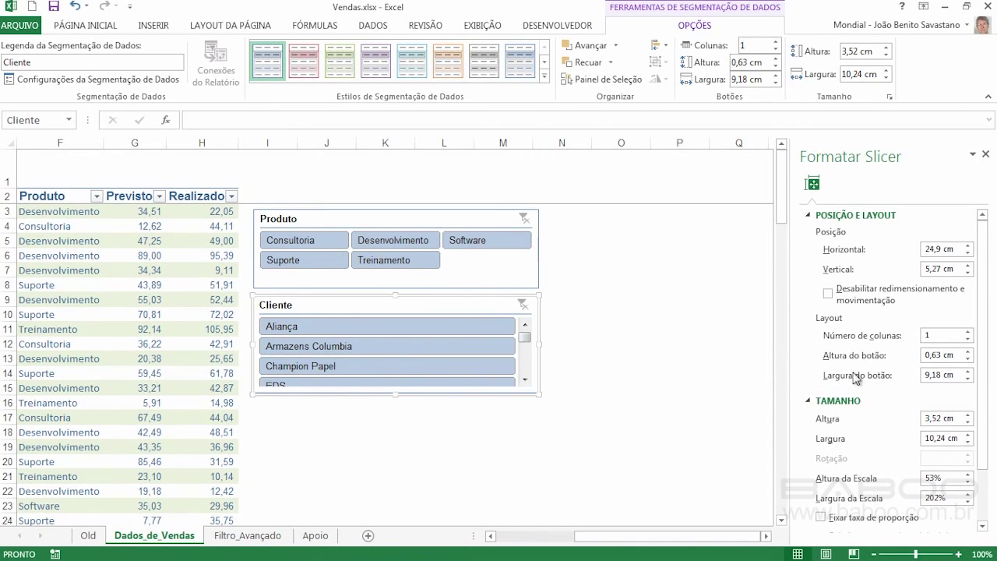
- Try 4 columns for the Cliente slicer's buttons and settle on 3
left_click(968, 333)
left_click(968, 332)
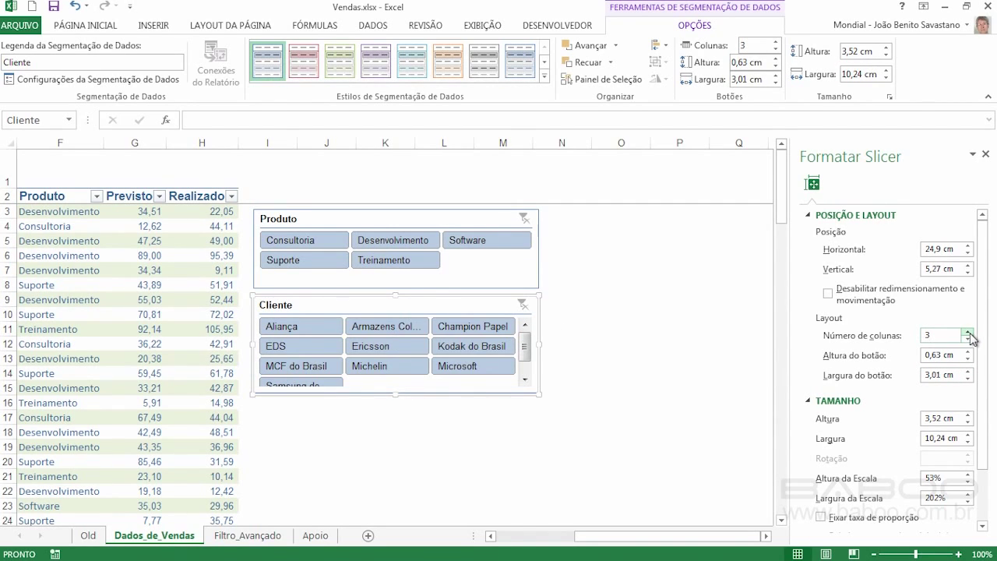
left_click(968, 333)
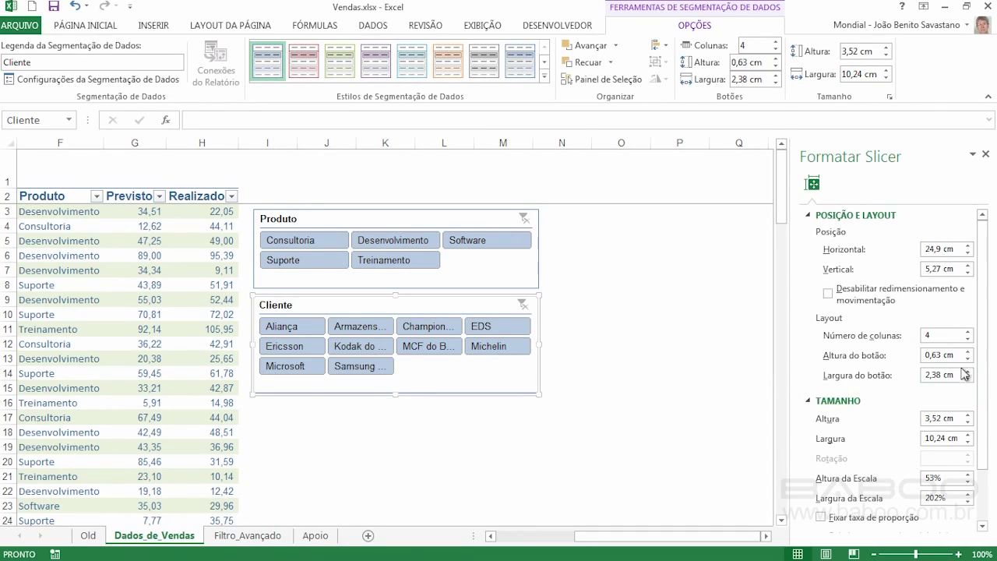
left_click(968, 339)
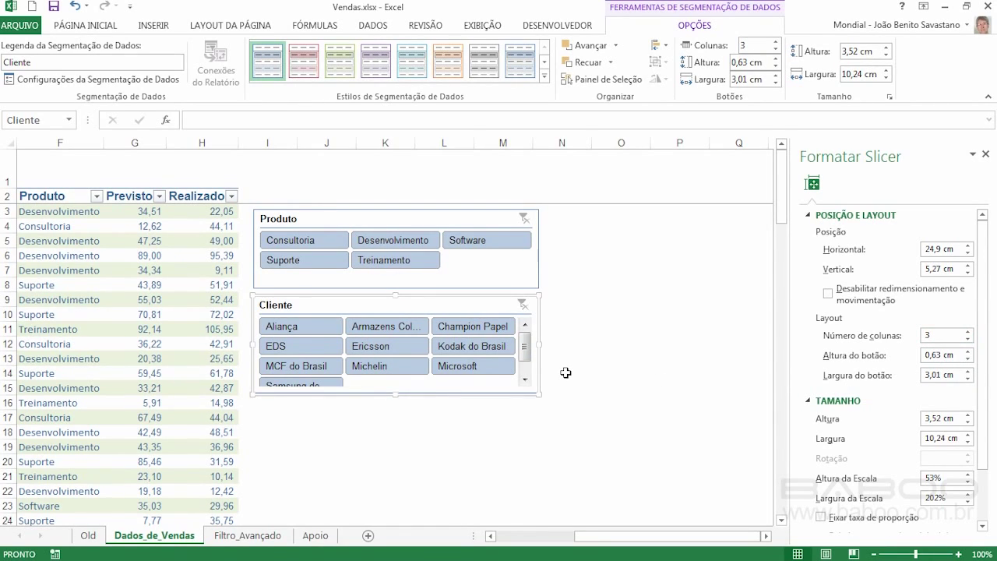
- Close the slicer formatting settings and use the slicers to filter the table to the product Consultoria and the client Michelin
left_click(985, 155)
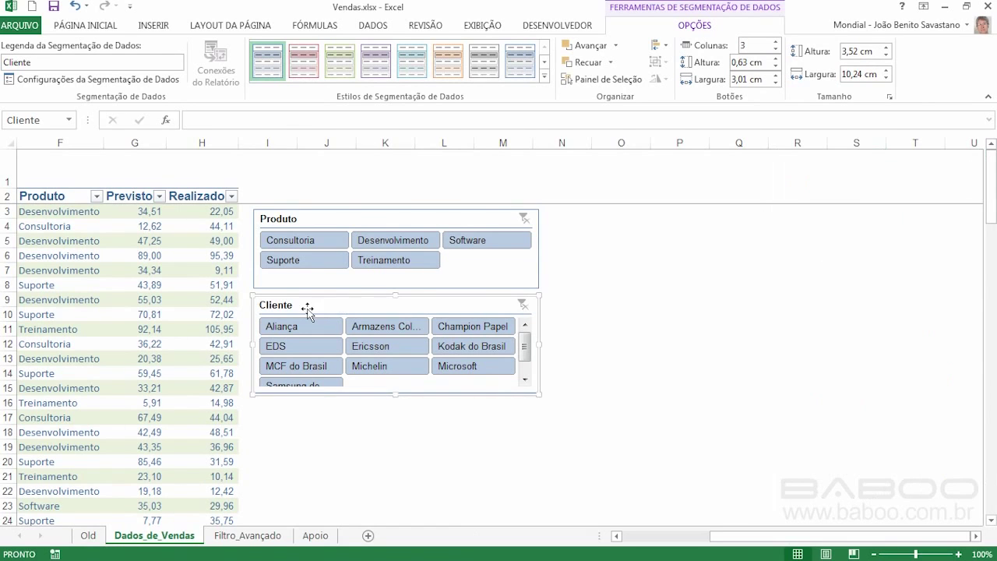
left_click_drag(734, 543, 630, 536)
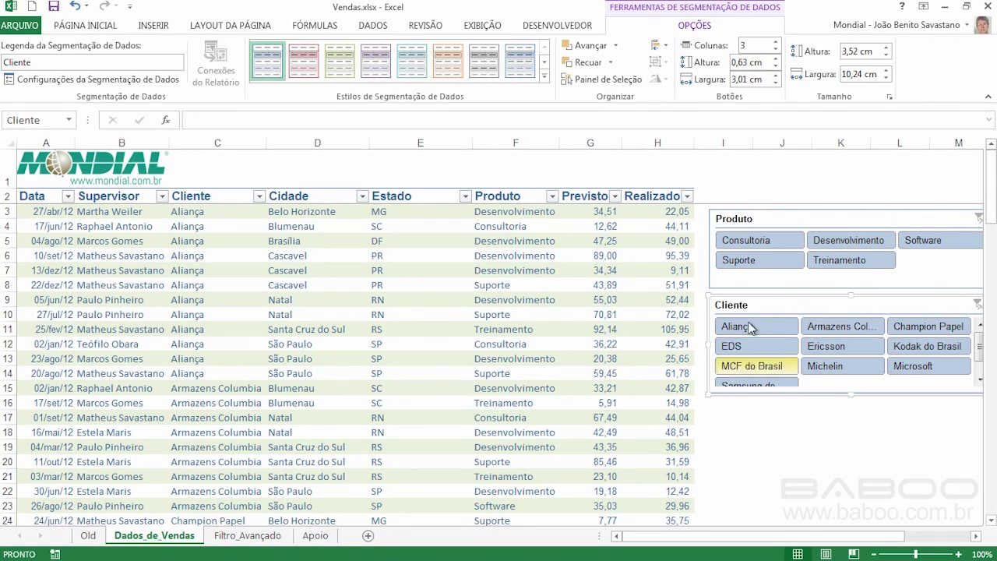
left_click(752, 243)
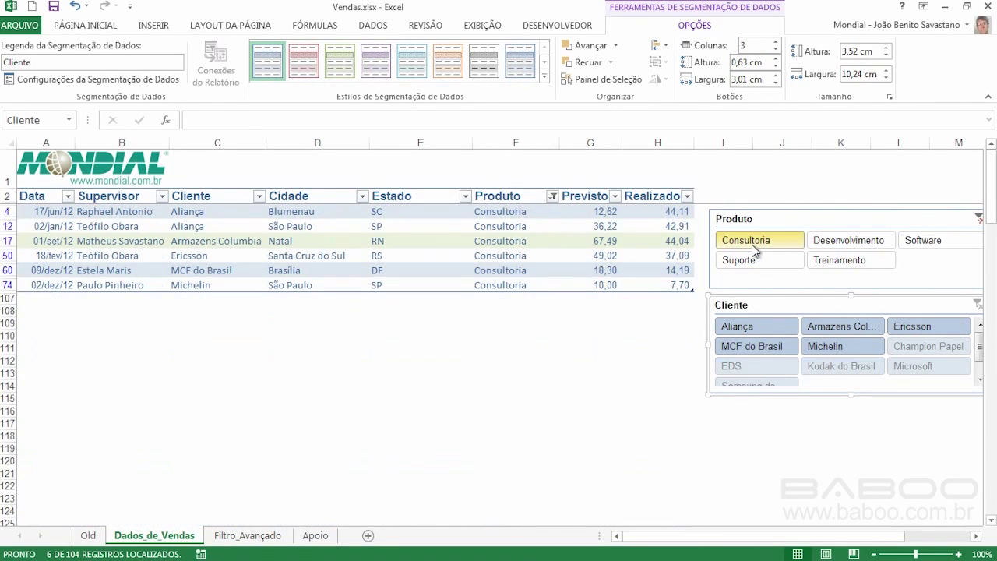
left_click(829, 352)
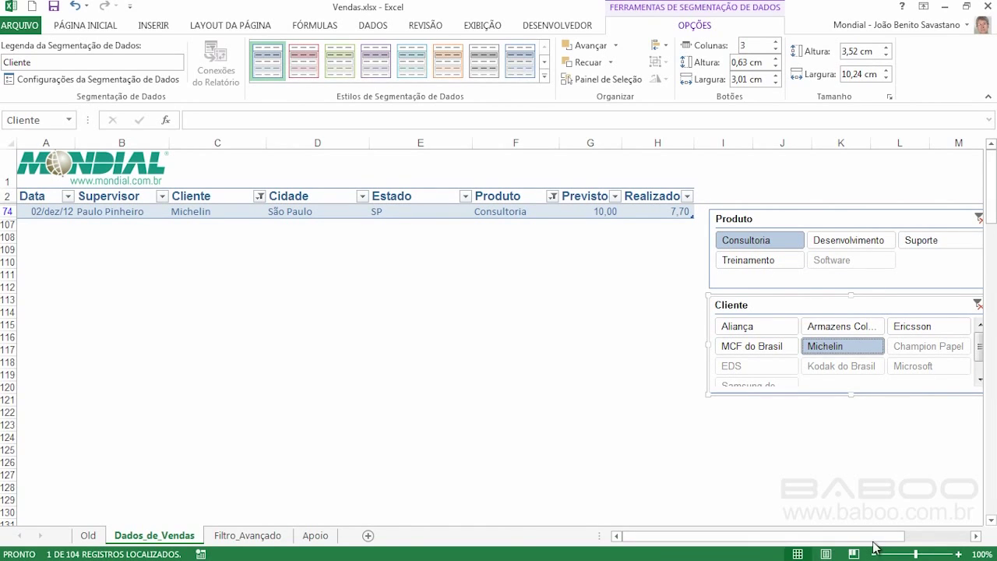
- Move the Produto and Cliente slicers closer to the Realizado column and clear the filters of both
left_click_drag(769, 220, 755, 221)
left_click_drag(780, 304, 768, 299)
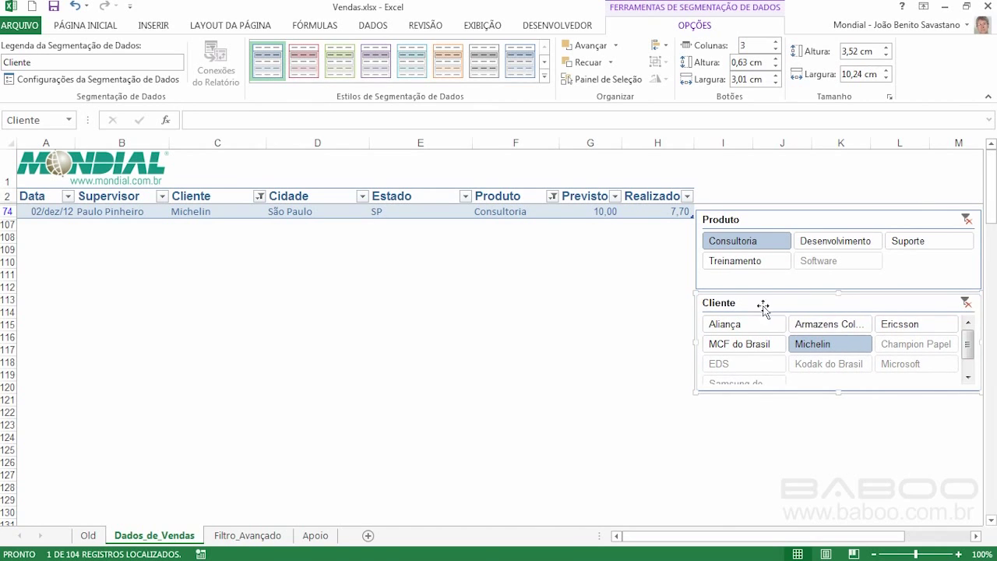
left_click(965, 303)
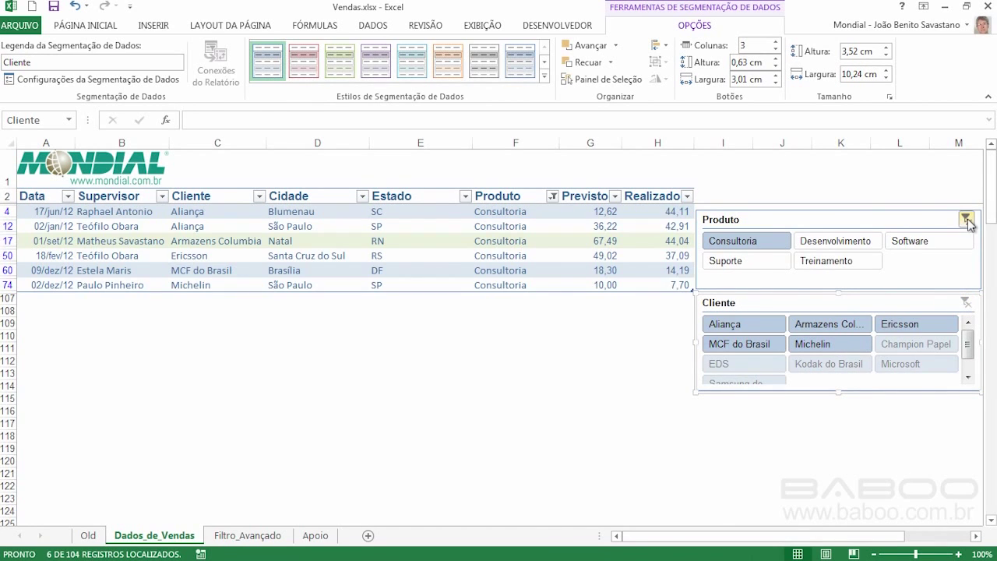
left_click(966, 221)
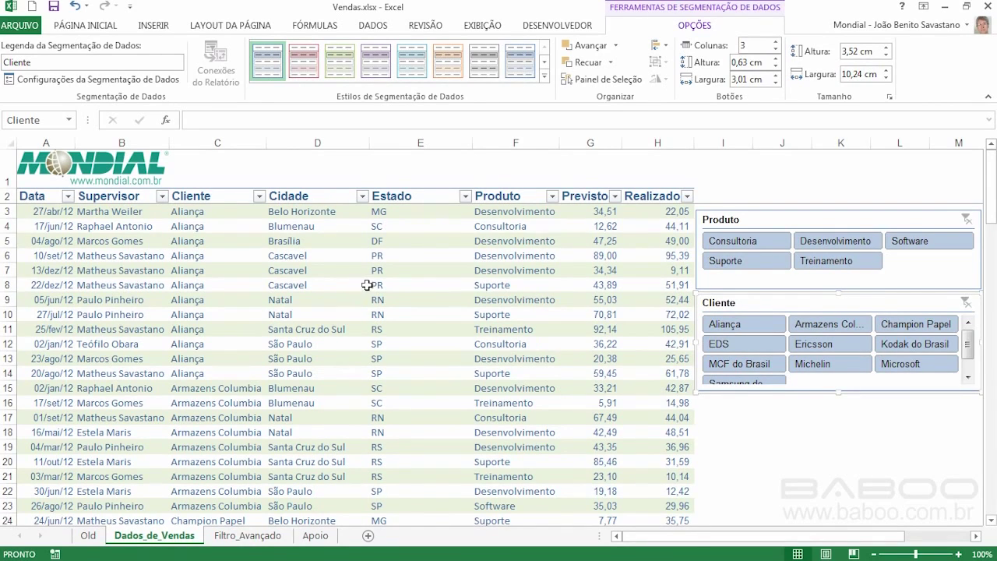
- Delete the Produto and Cliente slicers from the sheet
left_click(830, 220)
key("Delete")
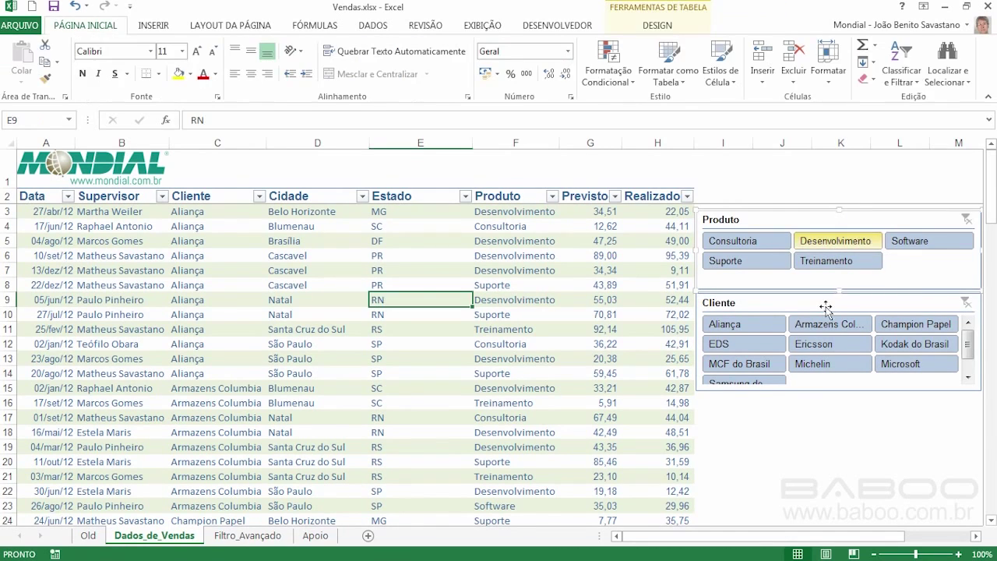
left_click(830, 303)
key("Delete")
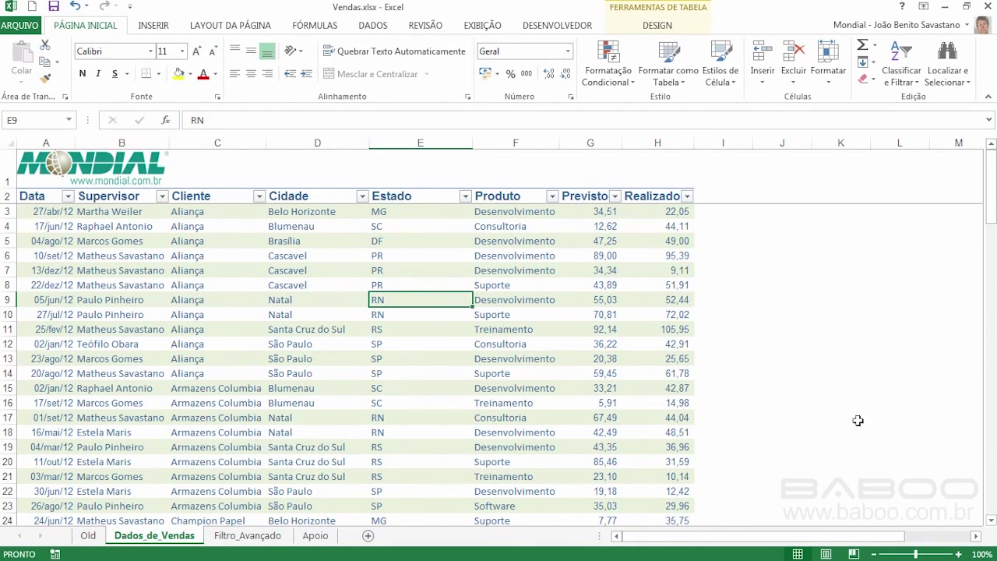
left_click(373, 25)
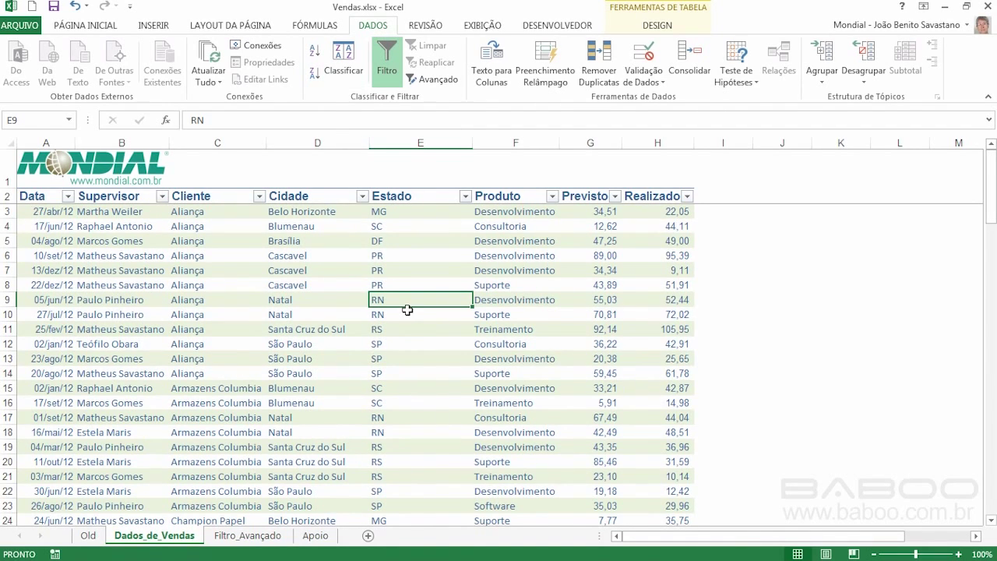
scroll(402, 316, "down", 4)
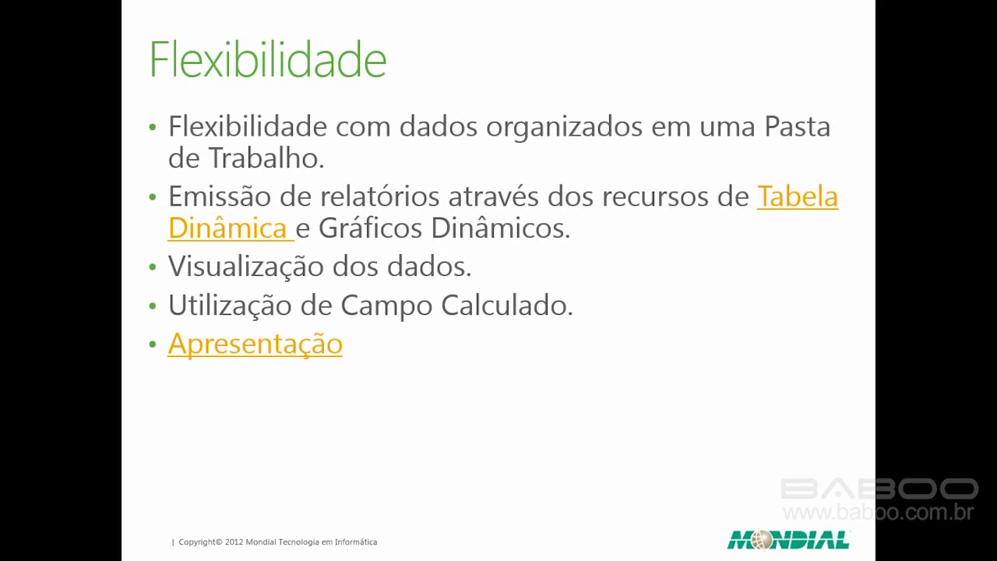
- Switch back to Excel's Vendas.xlsx workbook and create a pivot table from Tabela1 on a new worksheet
key("alt+Tab")
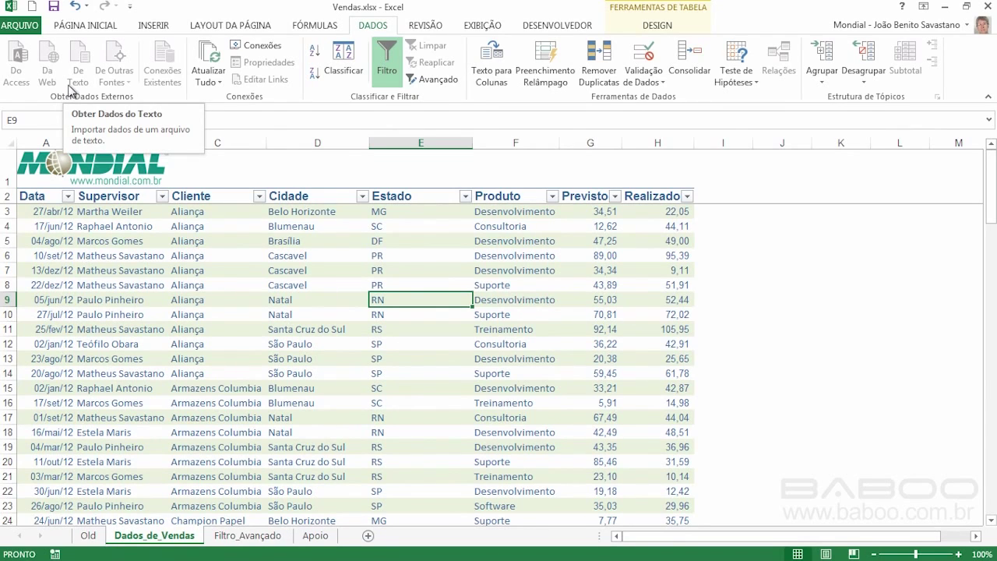
left_click(155, 28)
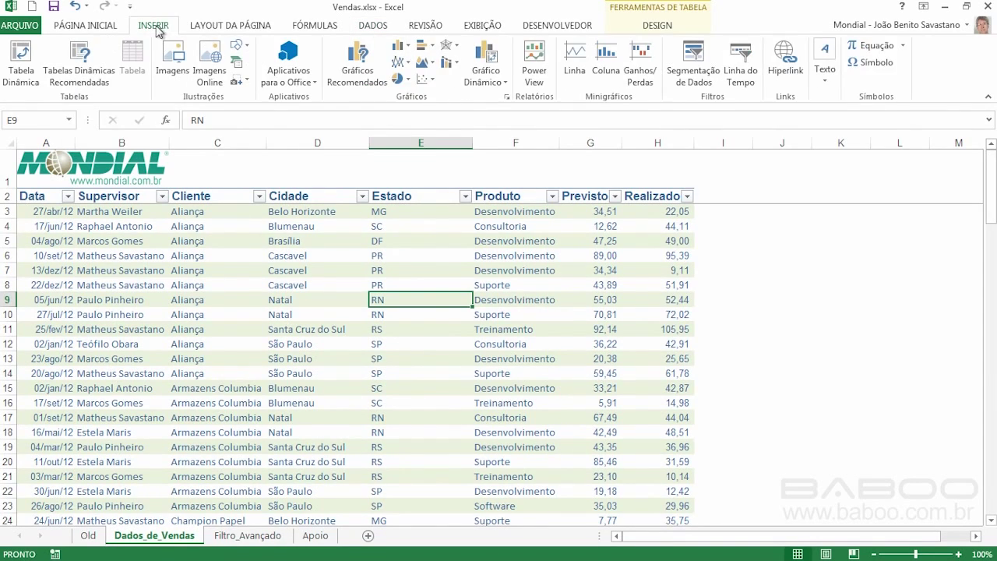
left_click(21, 63)
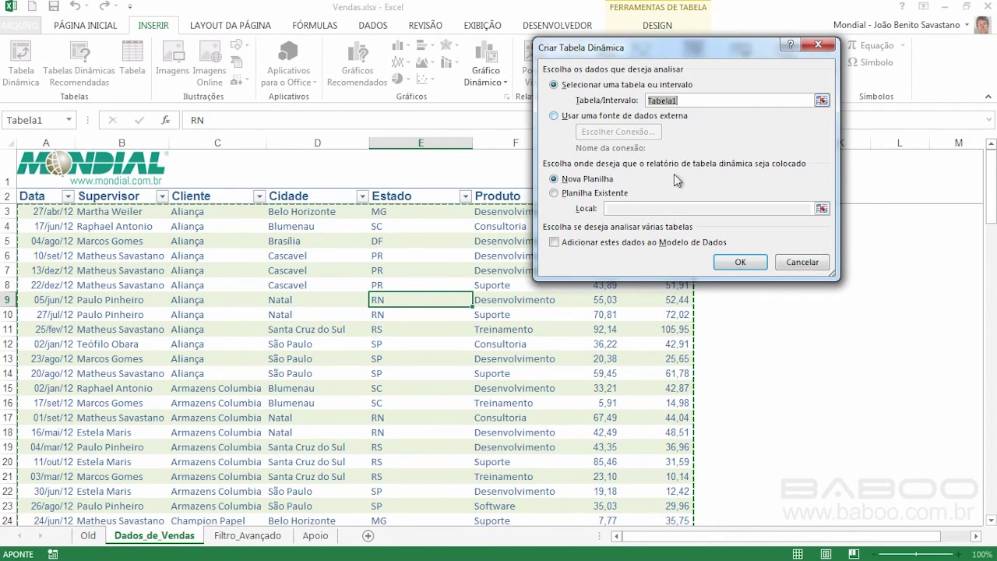
left_click(755, 264)
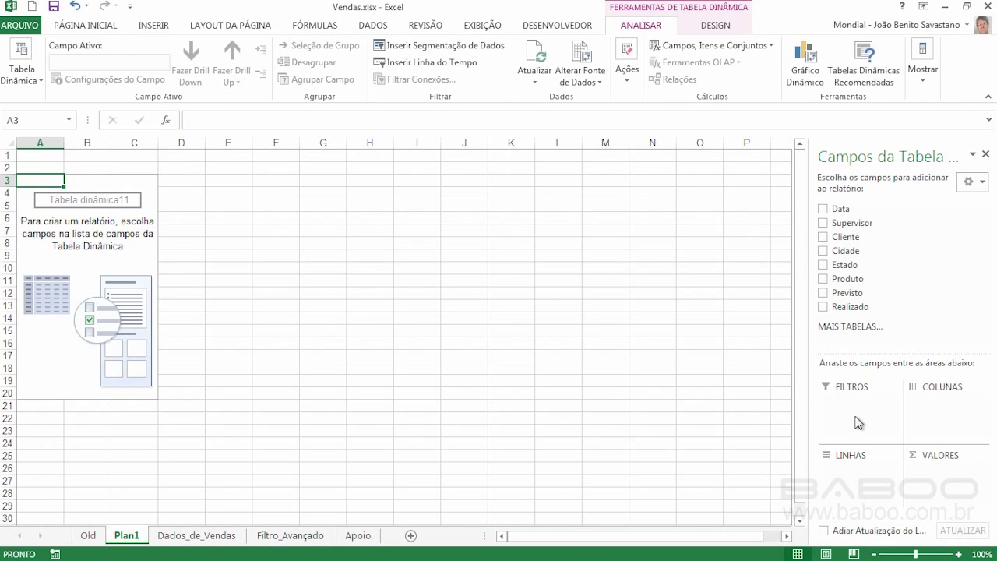
- Add Data, Supervisor, Cliente, Cidade and Estado to the pivot table as report filters
left_click_drag(839, 209, 842, 405)
left_click_drag(848, 227, 849, 413)
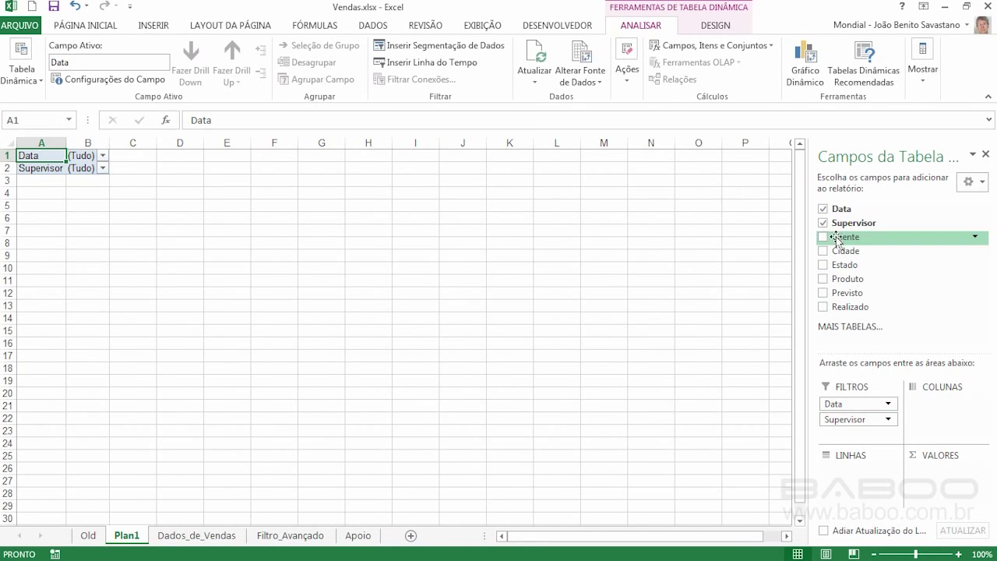
left_click_drag(836, 239, 866, 430)
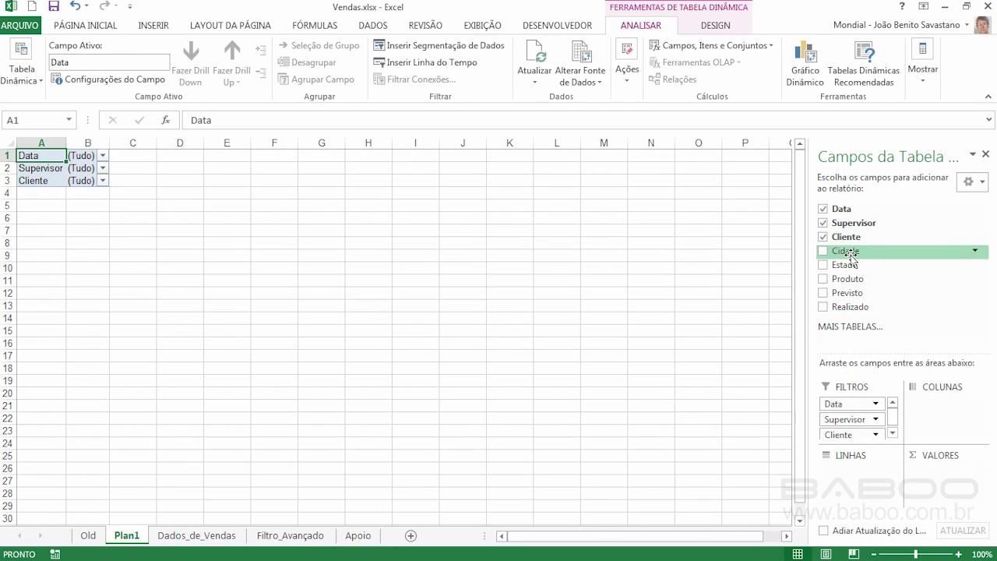
left_click_drag(845, 251, 865, 434)
left_click_drag(845, 266, 852, 435)
- Set Produto as the pivot table's row field and add Previsto and Realizado as summed values
left_click_drag(847, 278, 855, 475)
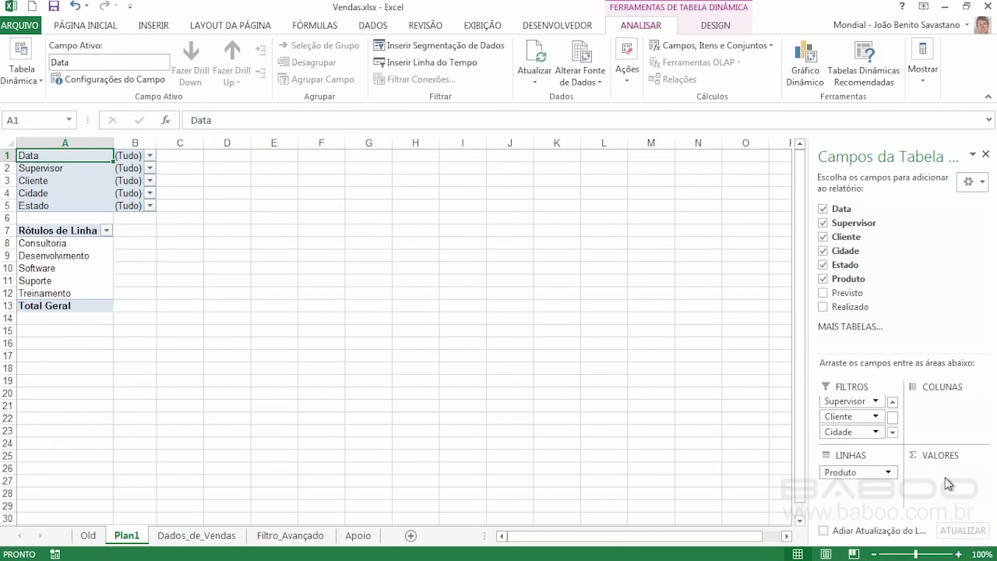
left_click_drag(847, 292, 949, 472)
left_click_drag(858, 309, 934, 481)
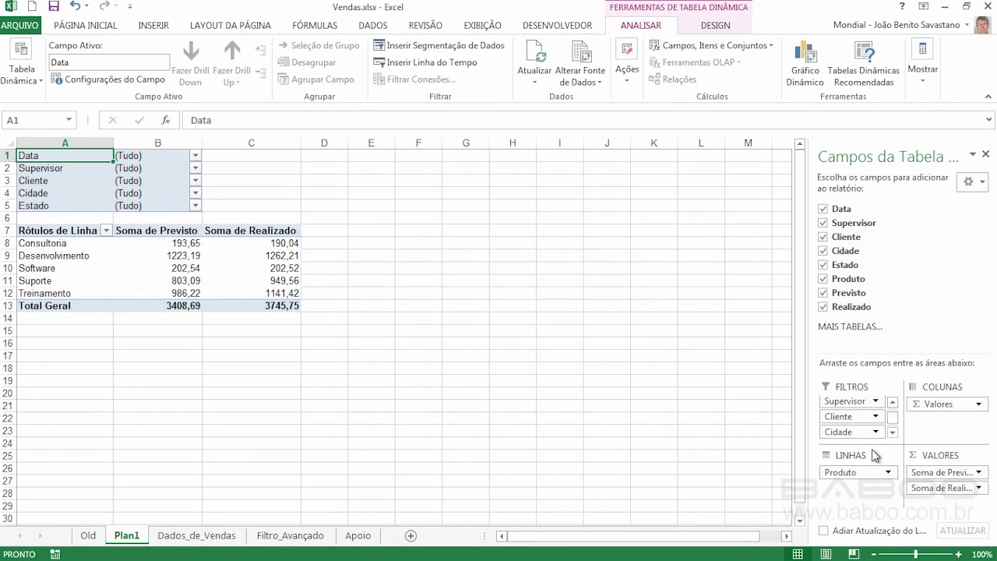
- Move Cidade from the report filters to the row labels and place it above Produto
left_click_drag(849, 433, 857, 488)
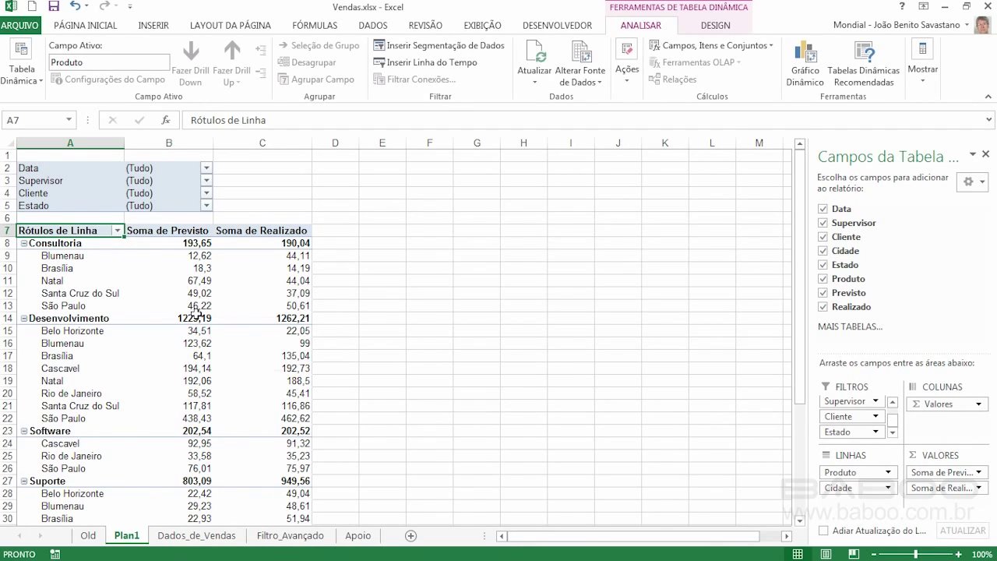
left_click_drag(844, 494, 857, 471)
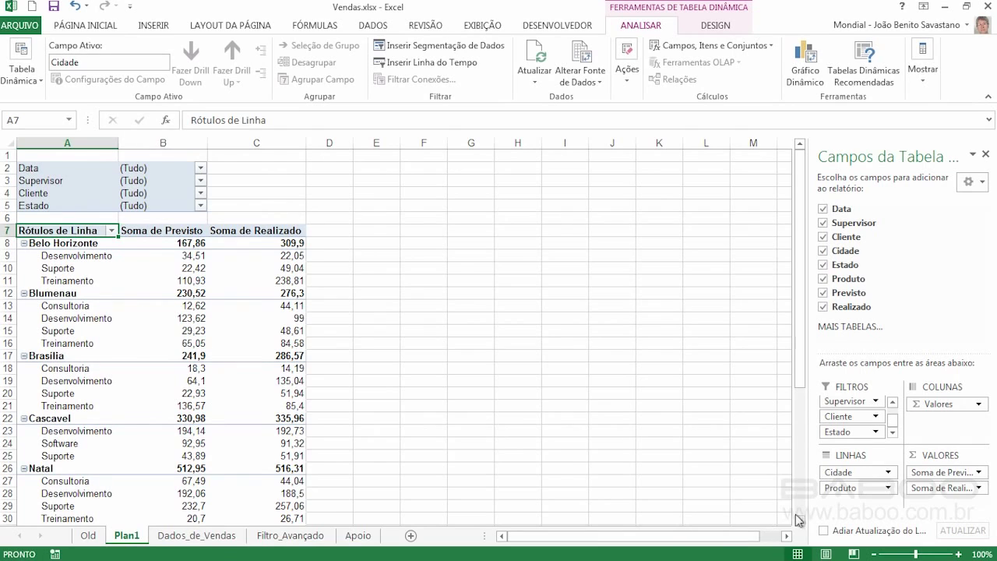
- Try Cidade as a column field of the pivot table and return it to the report filters
left_click_drag(848, 473, 943, 422)
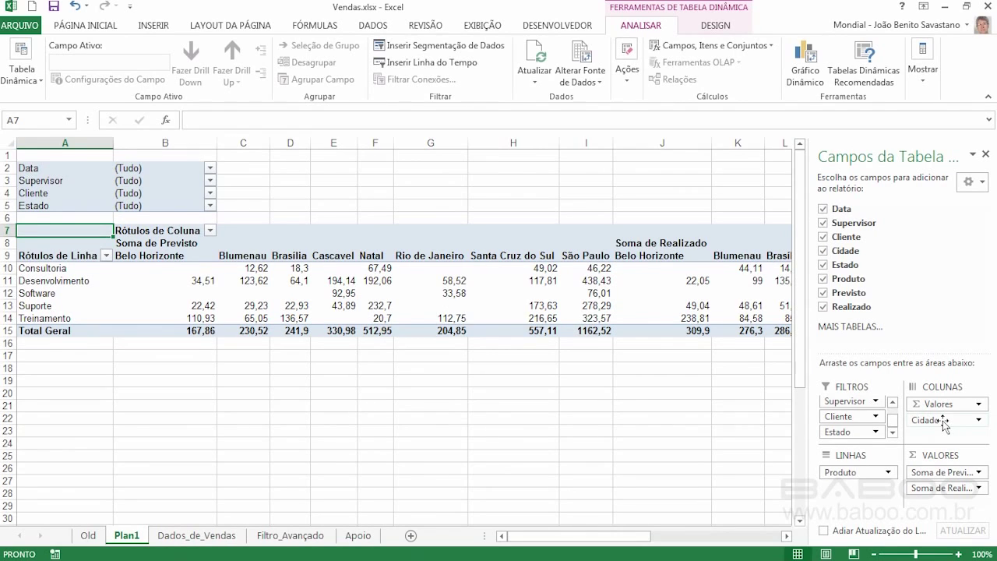
left_click_drag(638, 536, 613, 546)
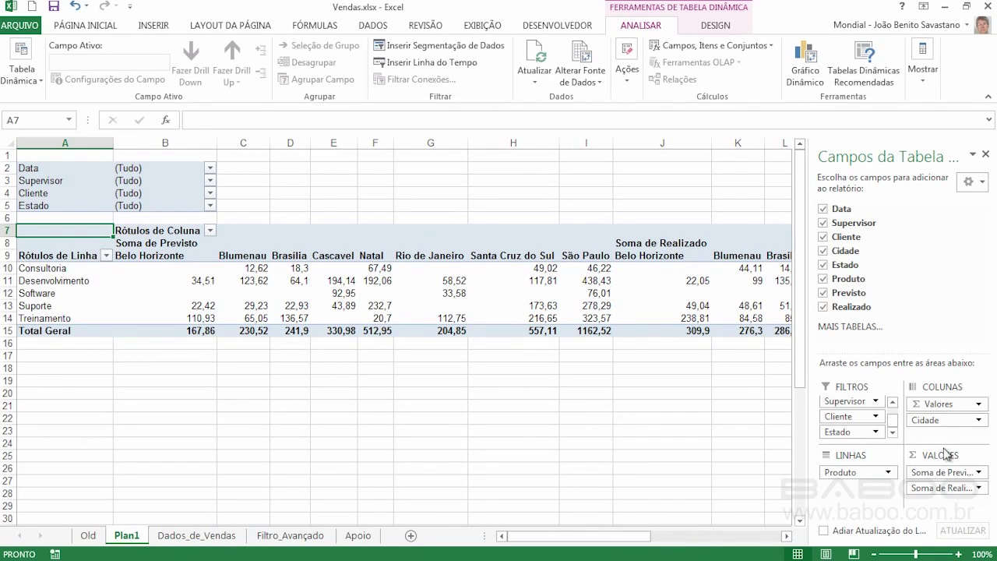
left_click_drag(948, 425, 858, 426)
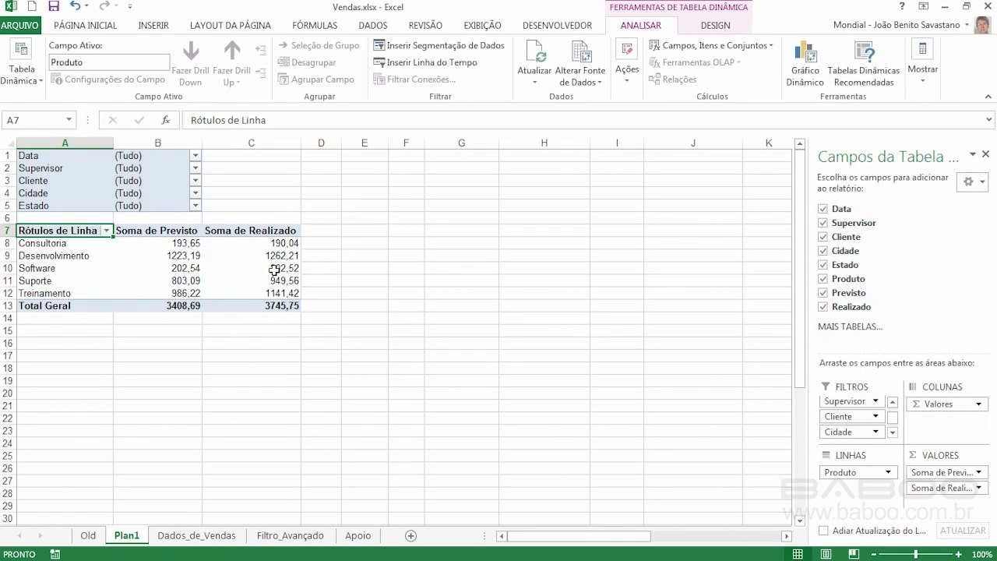
- Sort the products in the pivot table by Soma de Realizado from largest to smallest
mouse_move(274, 270)
mouse_move(266, 252)
mouse_move(278, 254)
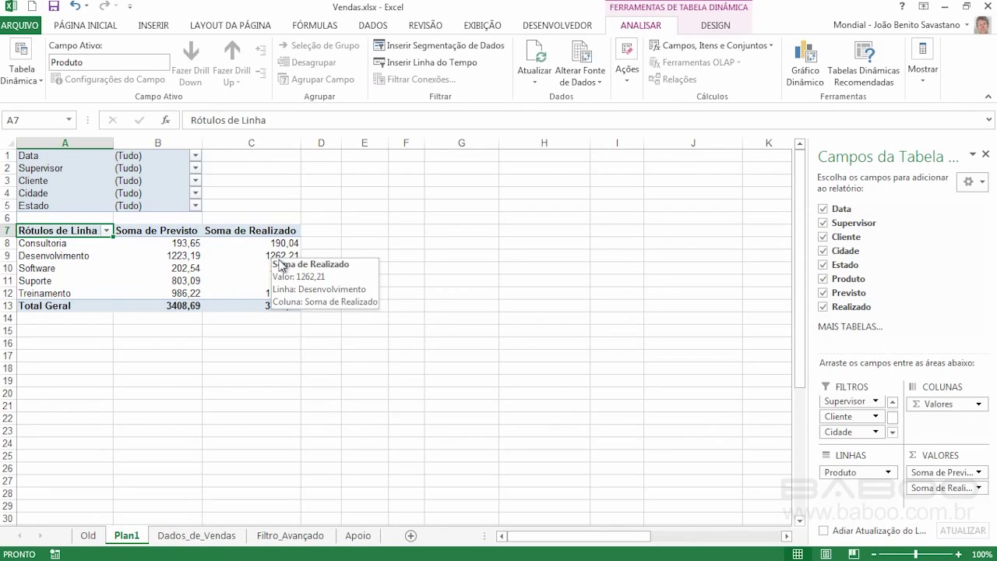
left_click(279, 254)
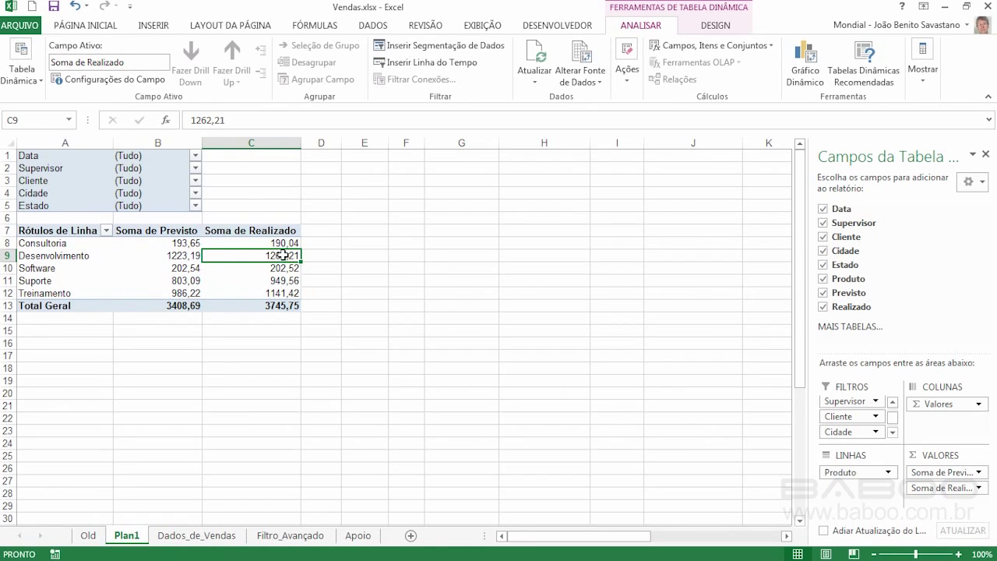
left_click(373, 26)
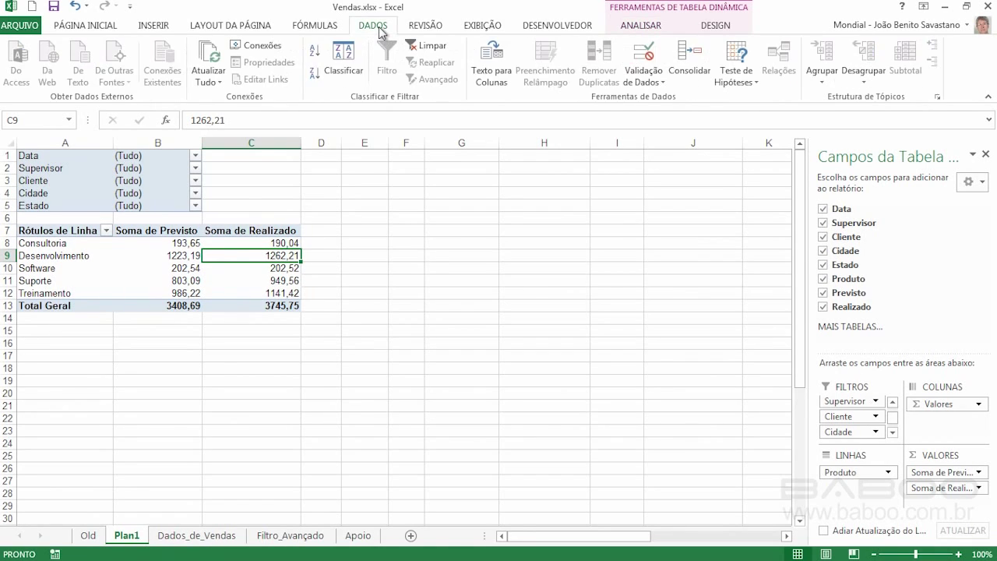
left_click(315, 75)
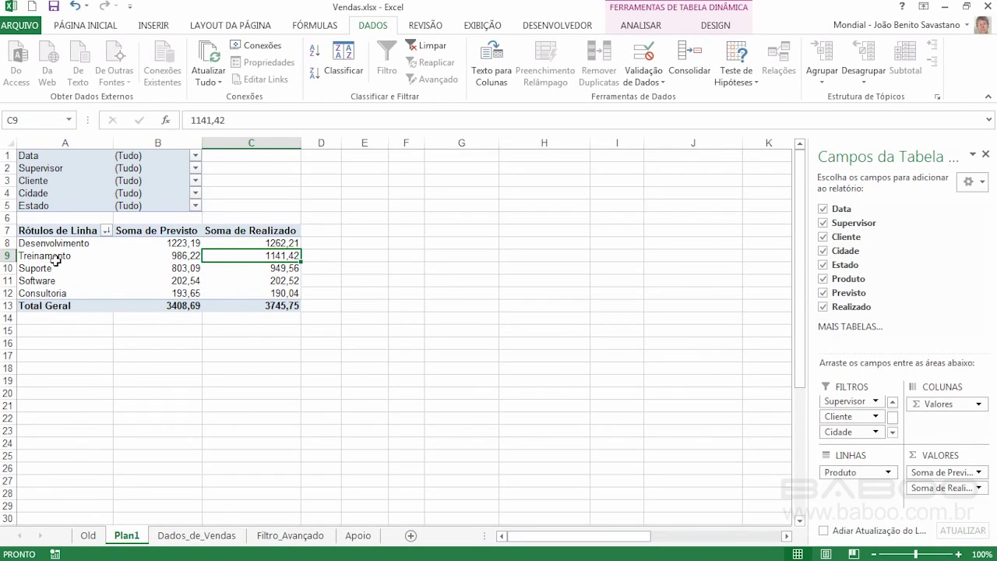
- Move Produto to the report filters and break the rows down by Estado with Cidade nested beneath it
mouse_move(863, 472)
left_mouse_down()
mouse_move(863, 432)
mouse_move(848, 416)
mouse_move(850, 473)
left_mouse_up()
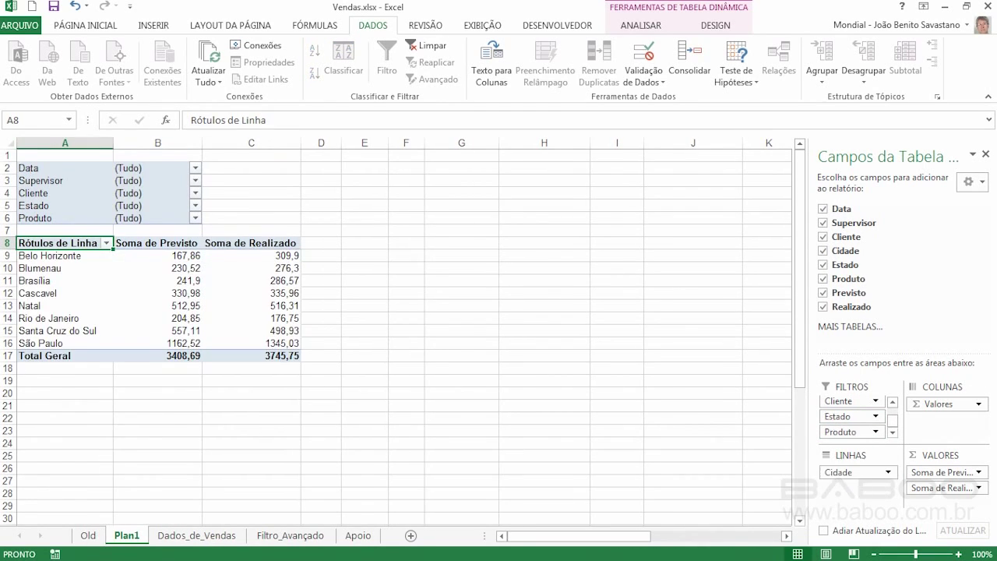
left_click_drag(852, 416, 851, 472)
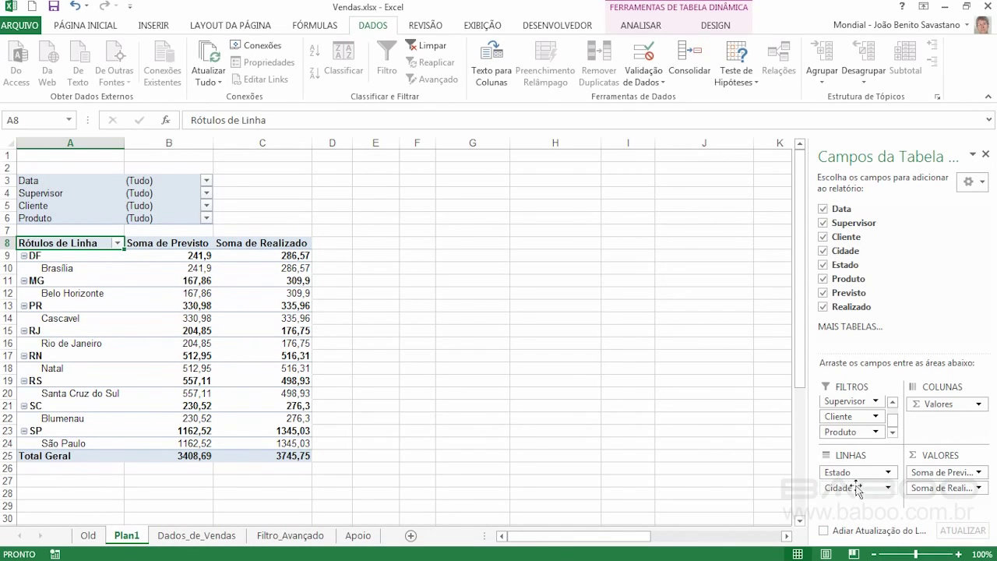
- Return Estado and Cidade to the report filters and set Supervisor as the pivot table's row field
left_click_drag(857, 473, 849, 436)
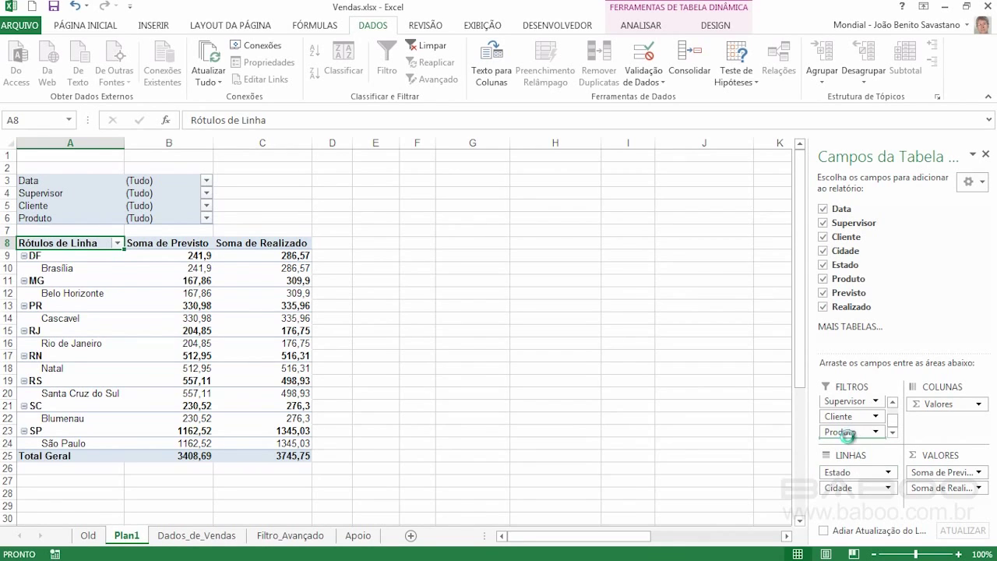
left_click_drag(854, 474, 860, 437)
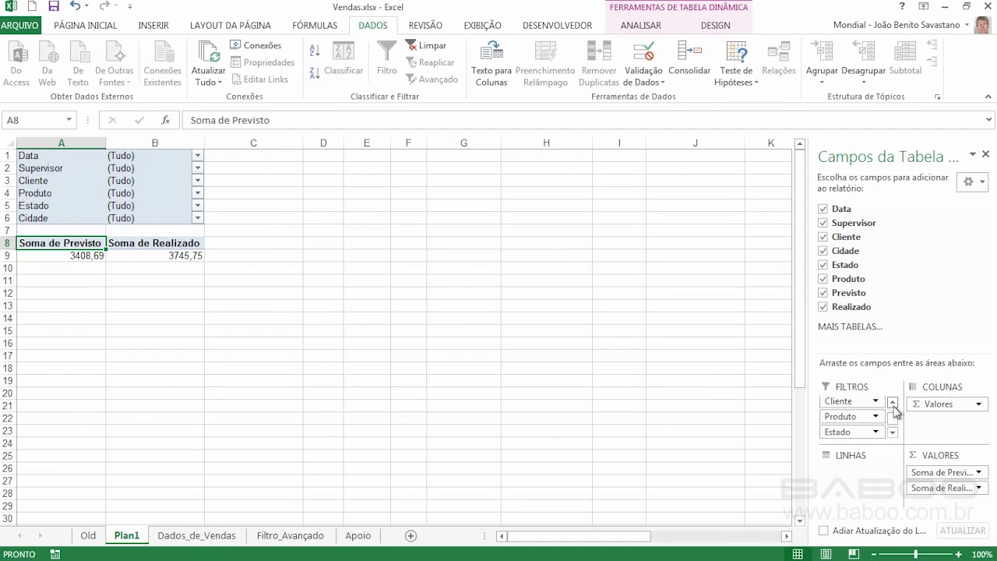
left_click(893, 404)
left_click(893, 404)
left_click_drag(848, 410, 853, 472)
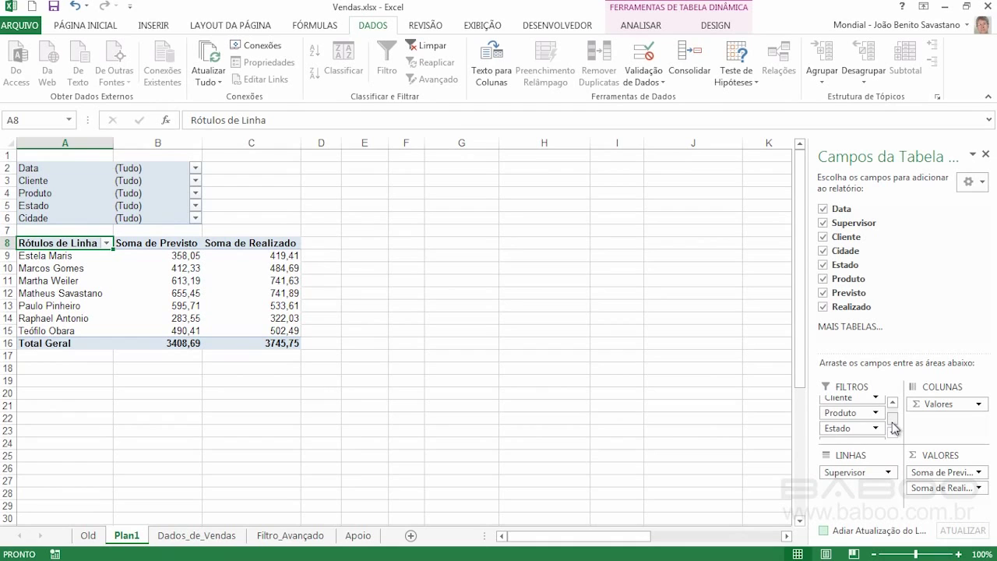
- Return Supervisor to the report filters, set Data as the row field and select its date labels
left_click_drag(893, 426, 857, 436)
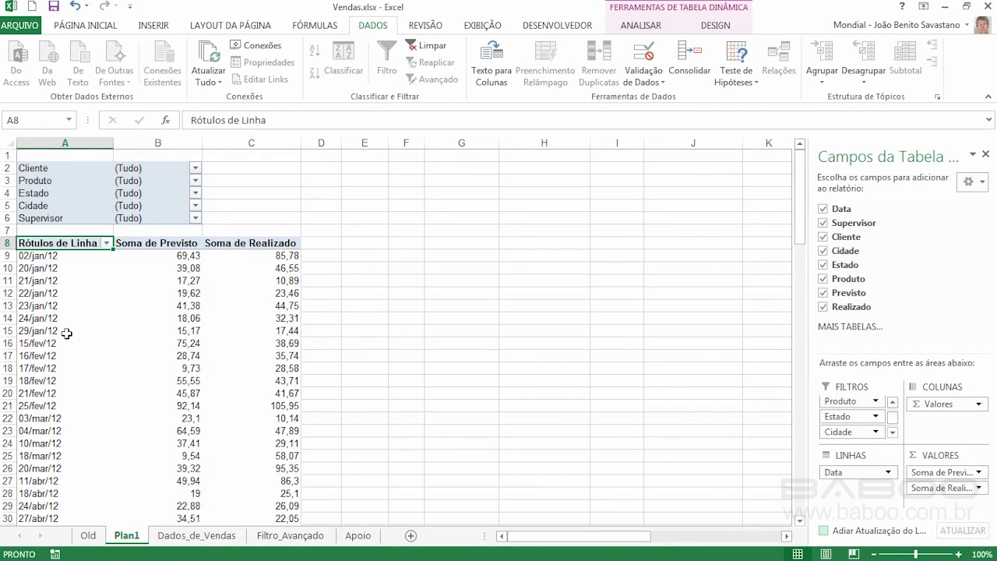
left_click(69, 333)
scroll(81, 328, "down", 13)
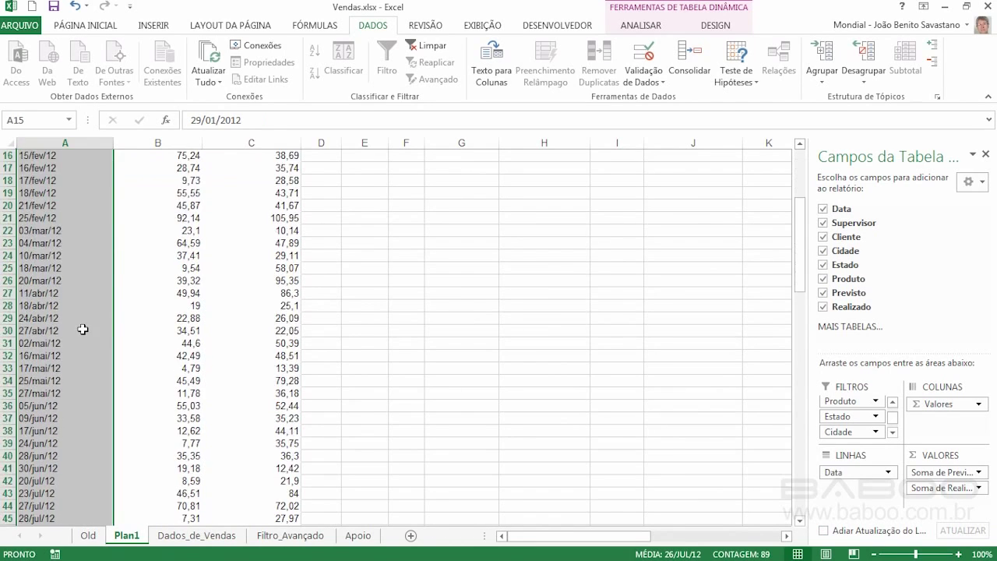
- Group the pivot table's date rows by both Meses and Trimestres, keeping the default start and end dates
scroll(83, 331, "down", 20)
scroll(82, 330, "up", 18)
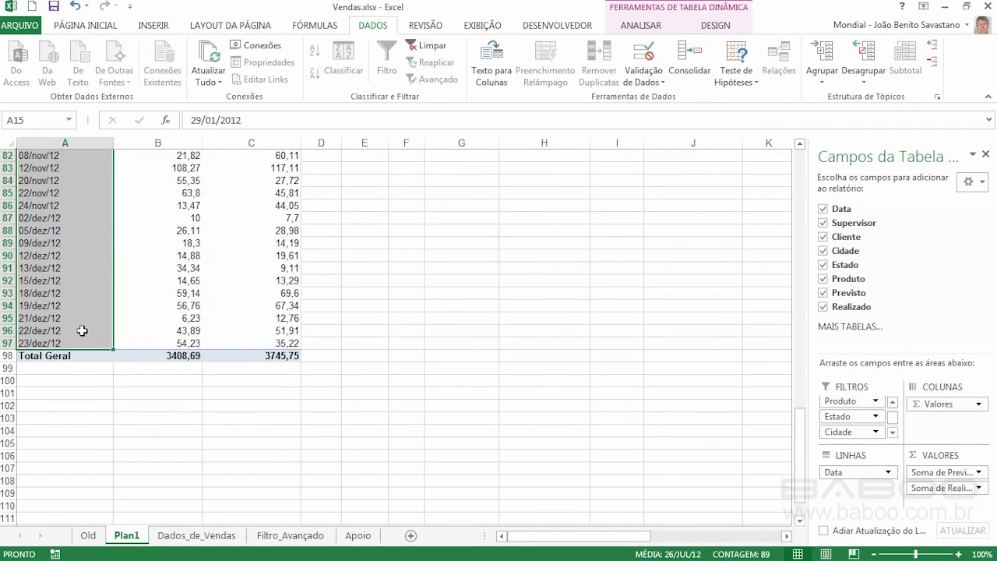
scroll(82, 330, "up", 17)
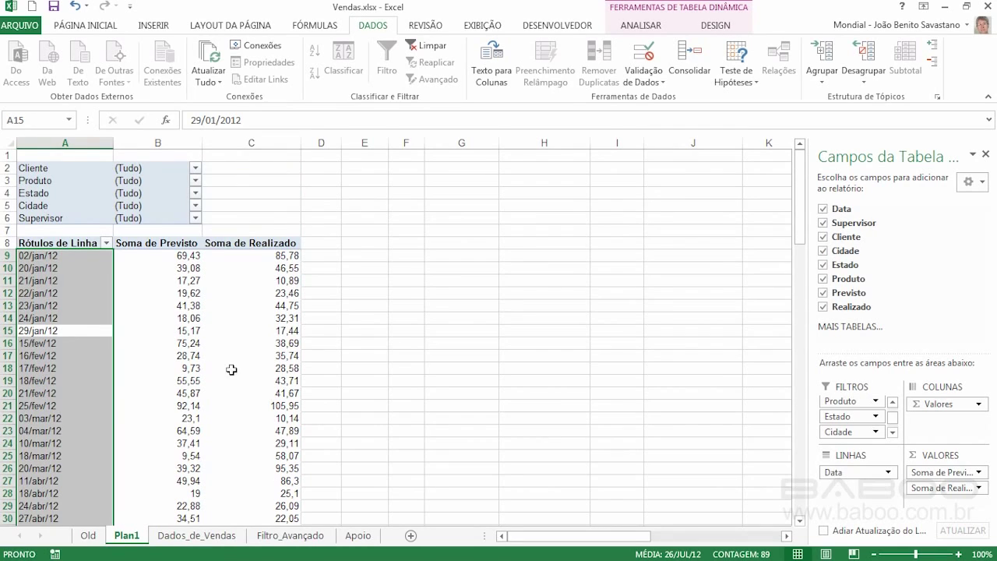
left_click(77, 282)
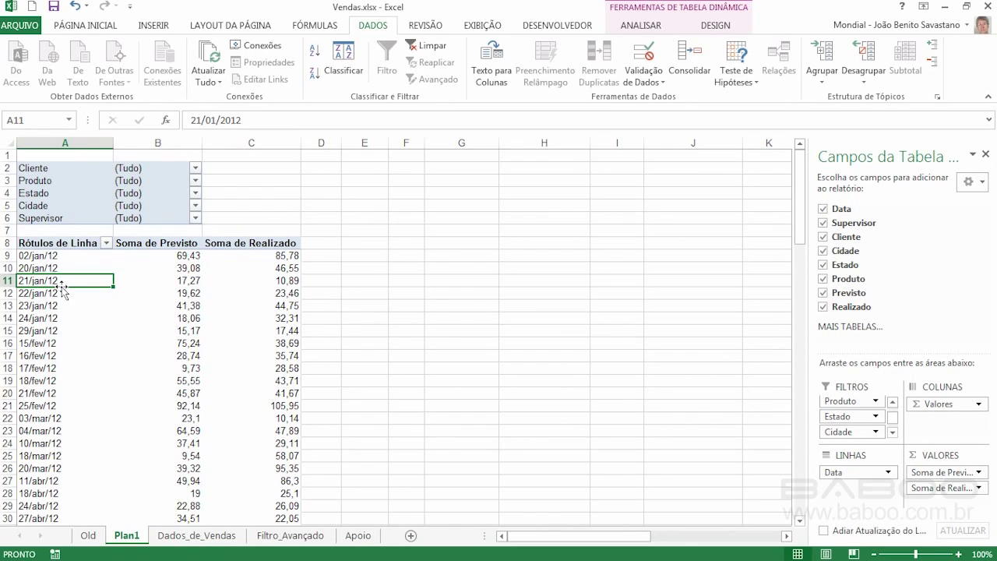
left_click(196, 537)
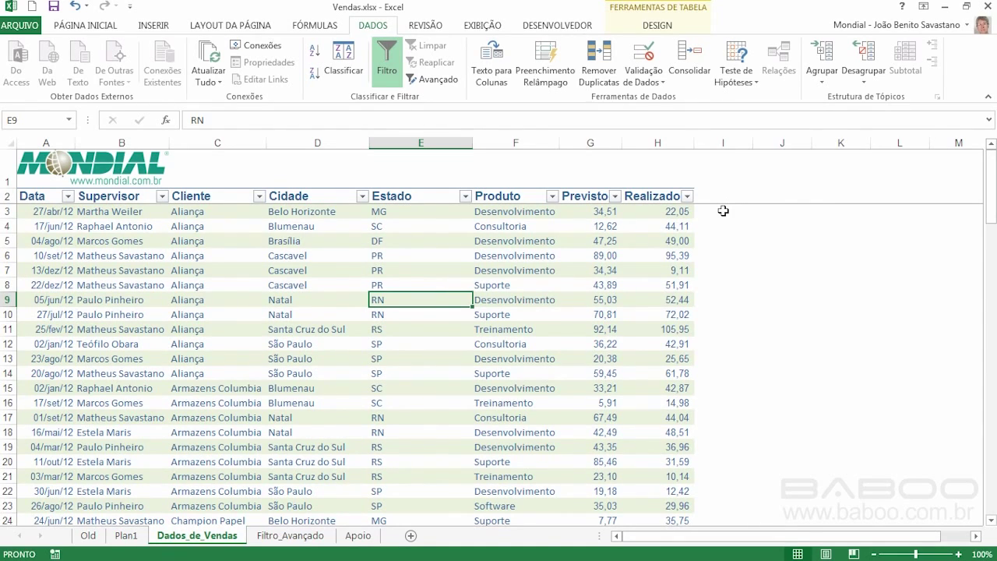
left_click(131, 535)
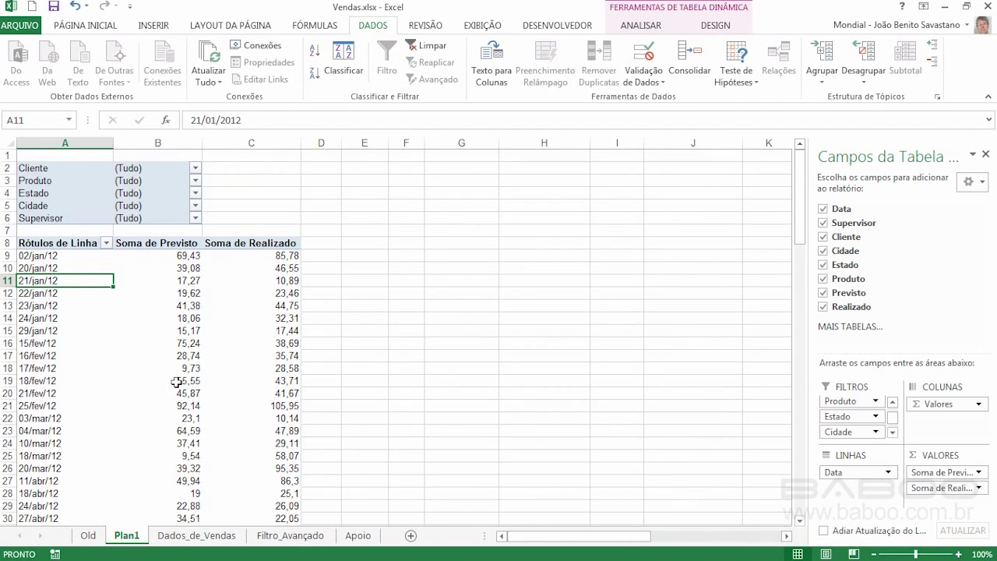
right_click(43, 283)
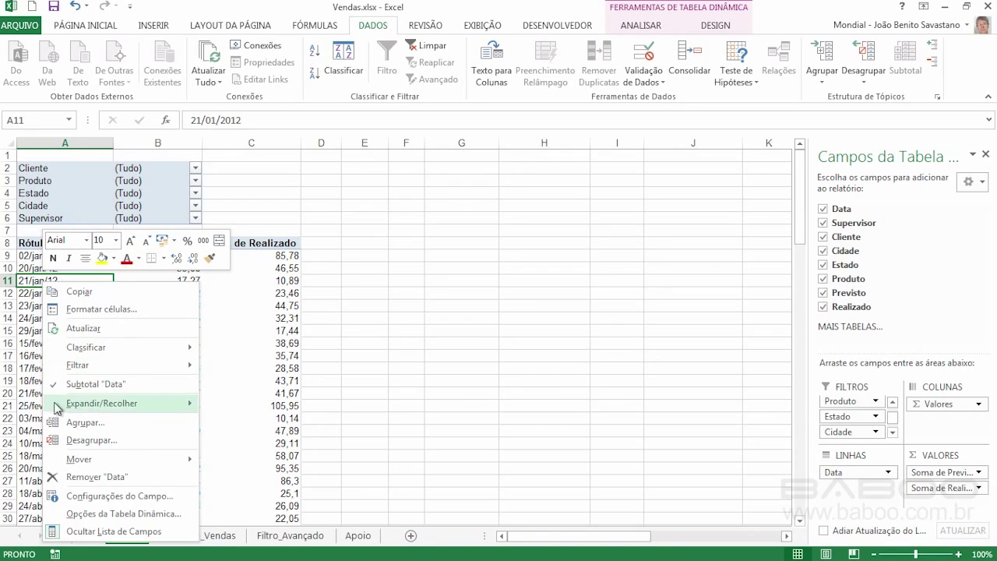
left_click(74, 424)
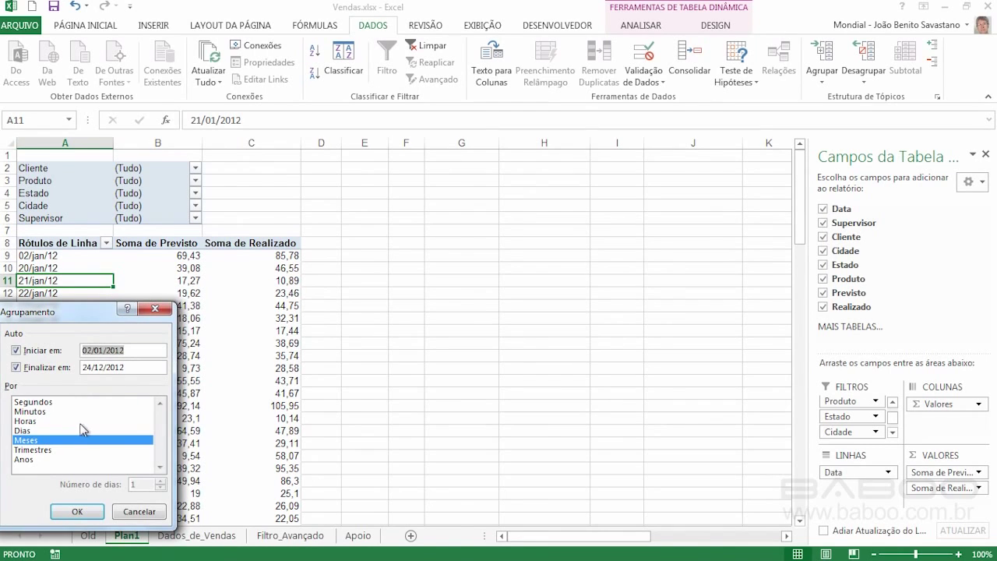
left_click_drag(78, 316, 348, 186)
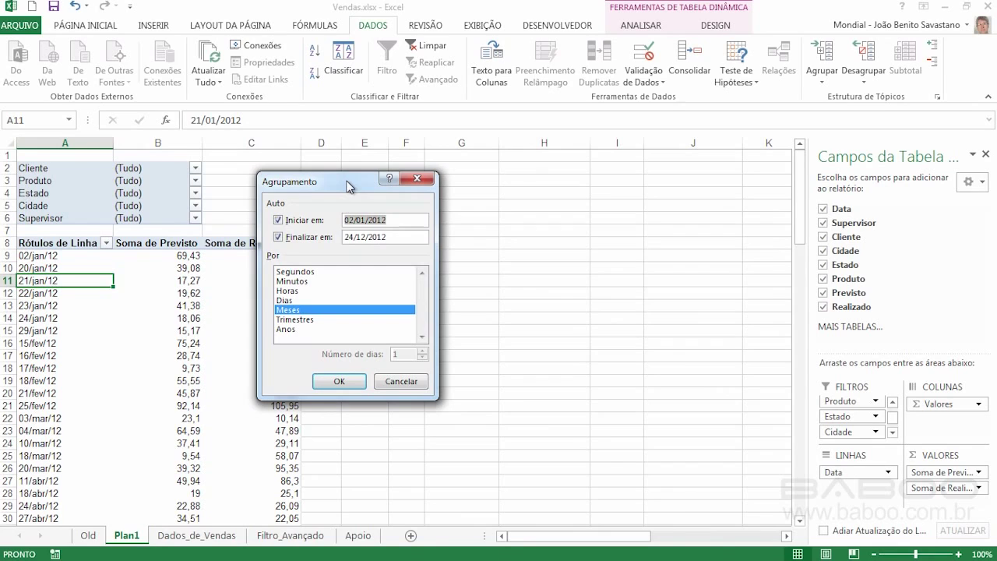
left_click(308, 320)
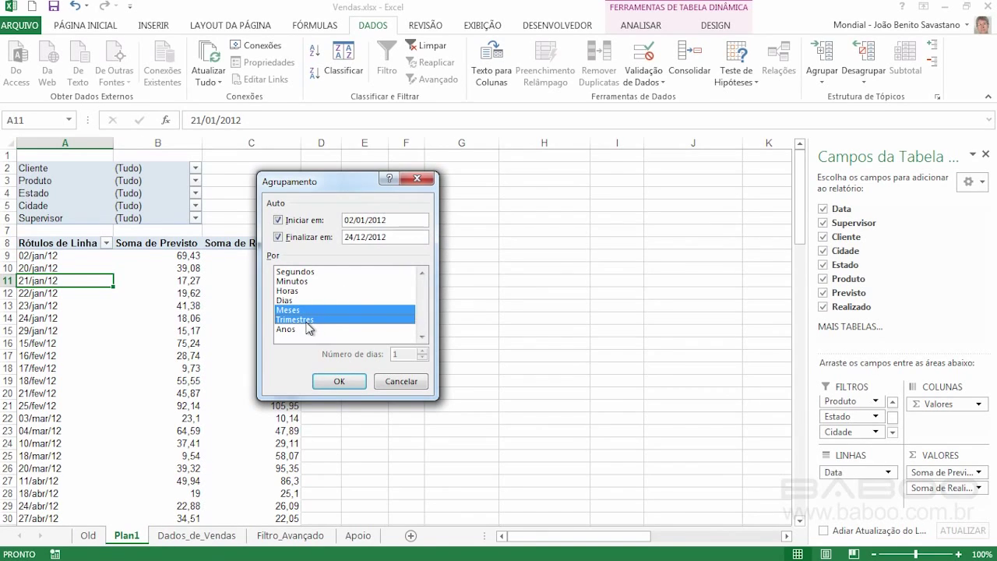
left_click(346, 383)
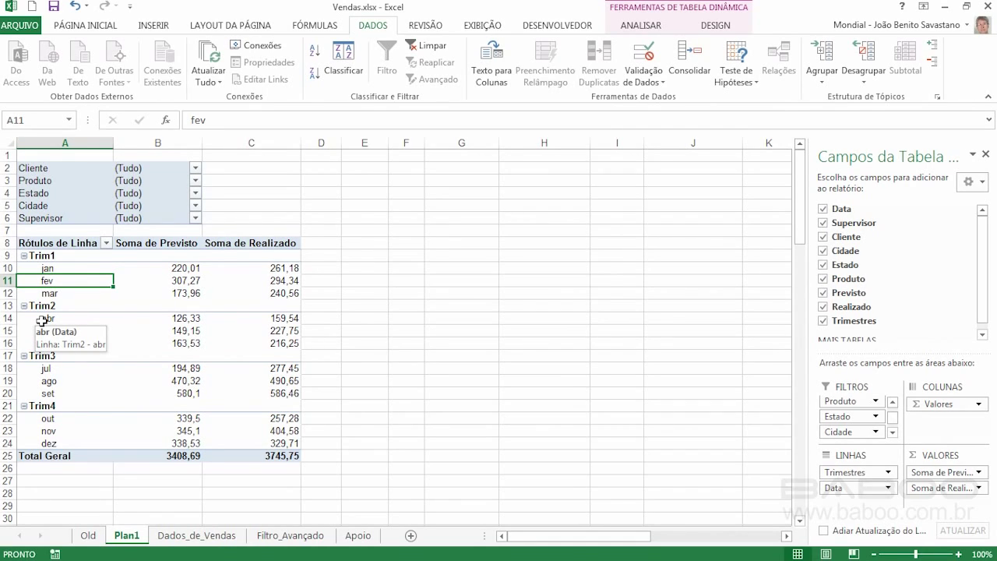
- Give the Trimestres field custom subtotals using the Soma and Média functions
right_click(47, 257)
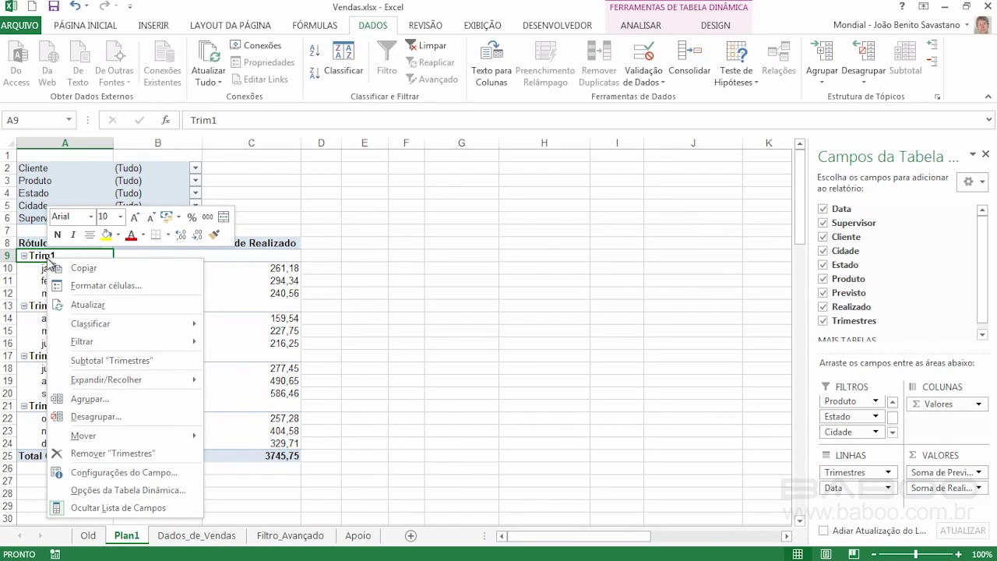
left_click(123, 473)
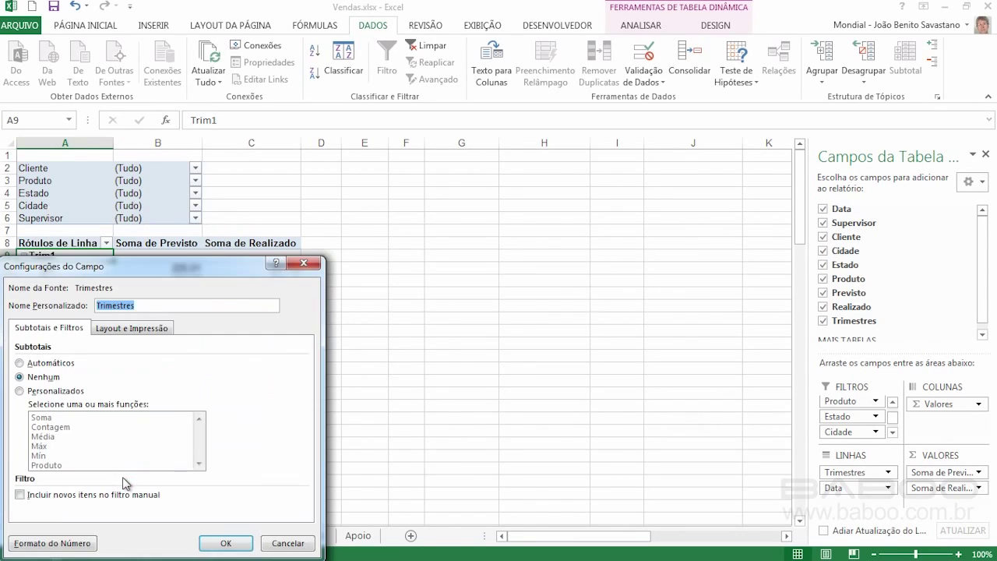
left_click_drag(123, 274, 465, 196)
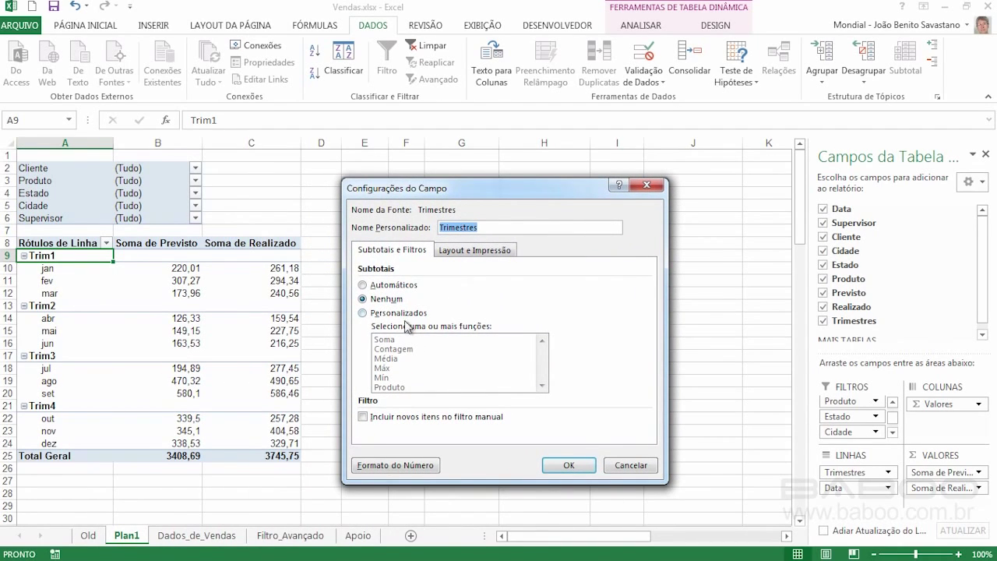
left_click(363, 312)
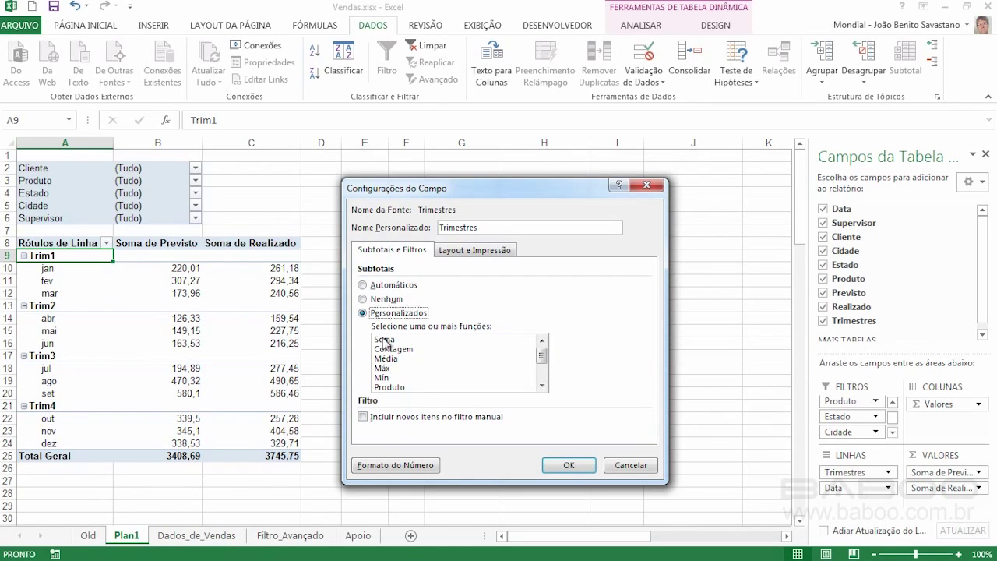
left_click(384, 340)
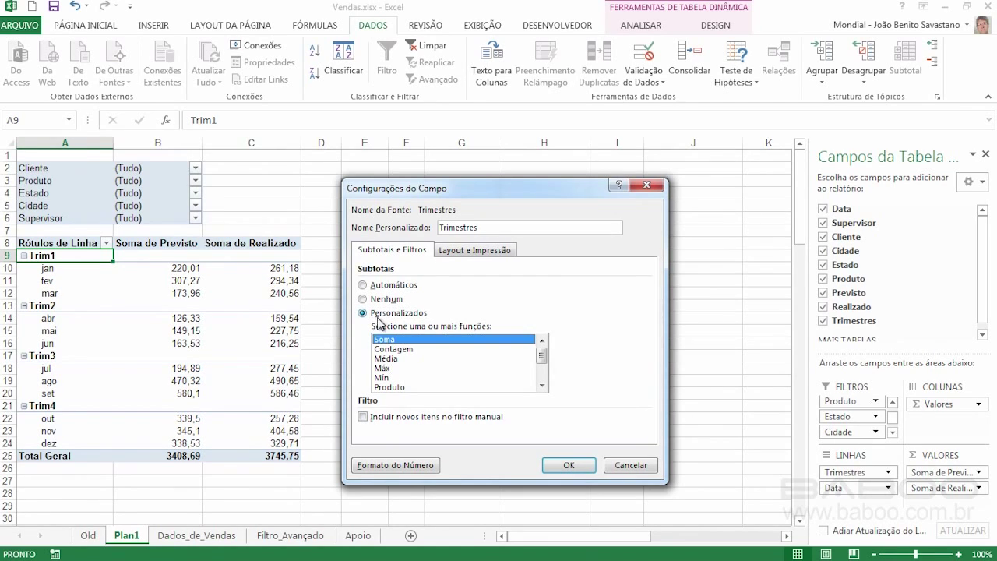
left_click(388, 359)
left_click(572, 467)
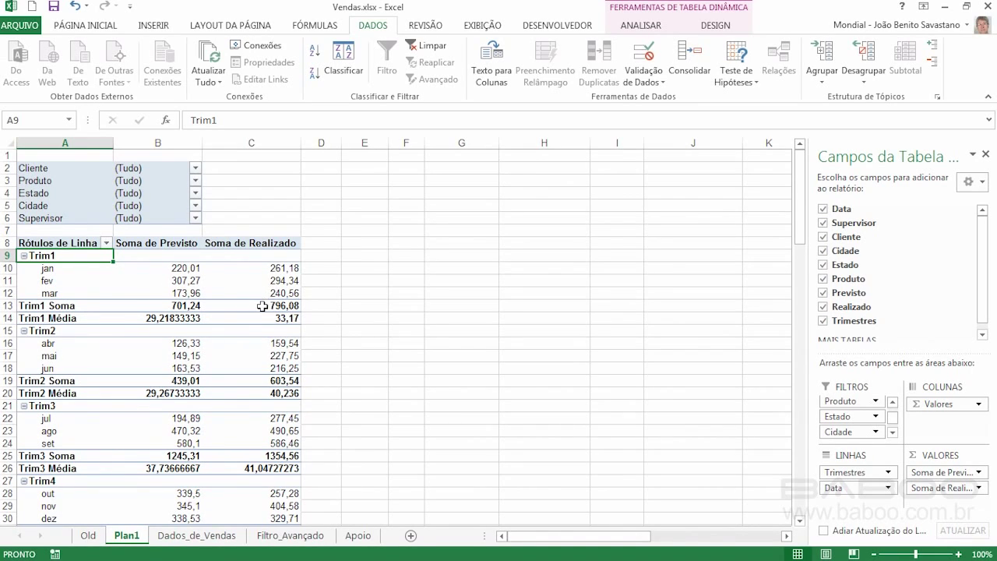
- Move Trimestres to the report filters and add Realizado a second time as a value field
mouse_move(257, 309)
left_click_drag(848, 472, 850, 437)
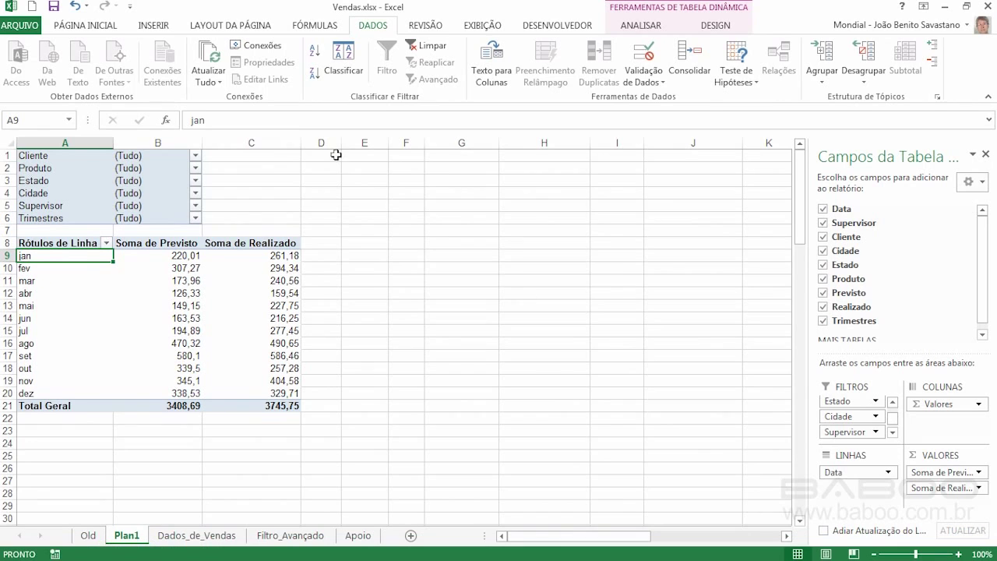
left_click_drag(341, 142, 375, 169)
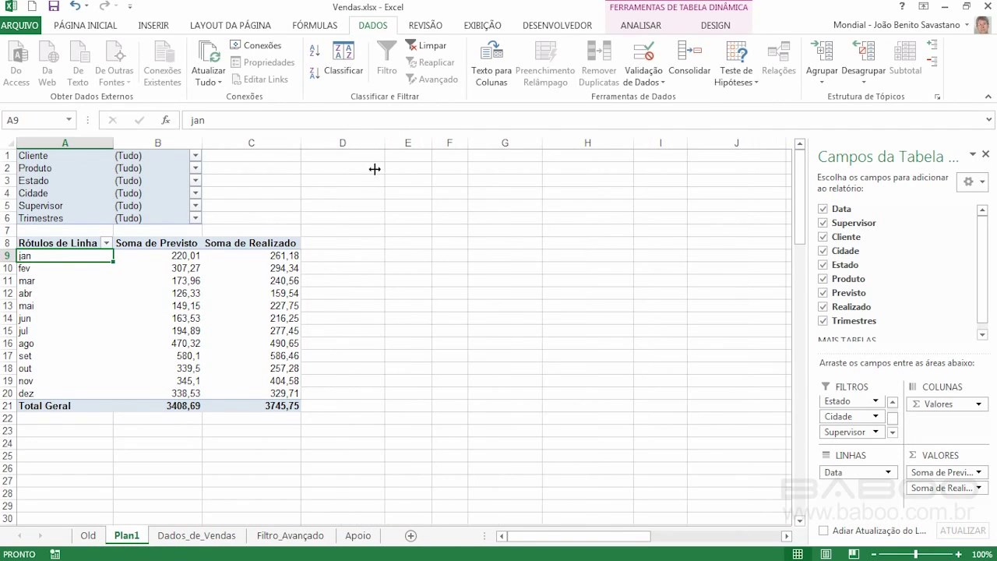
left_click(337, 256)
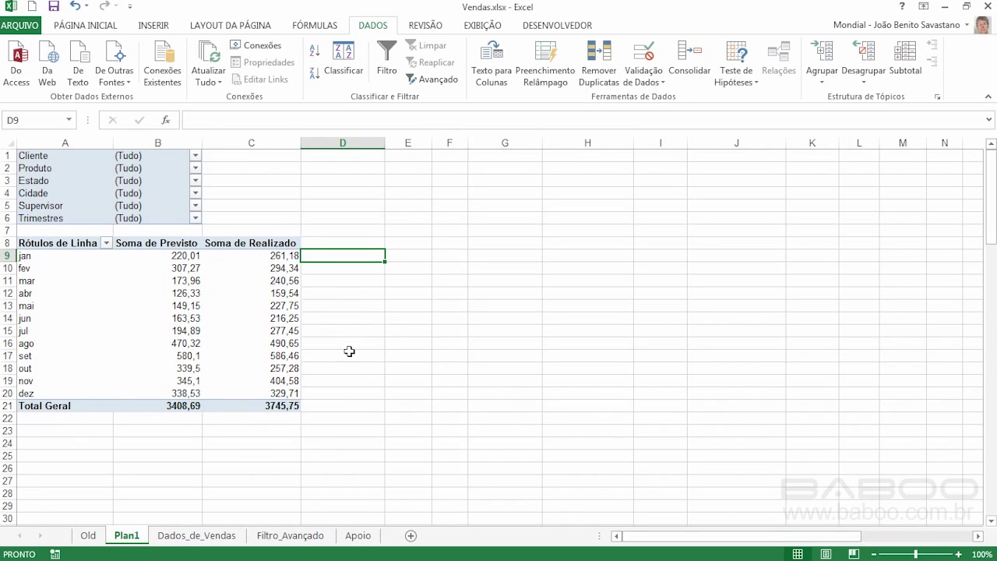
left_click(260, 267)
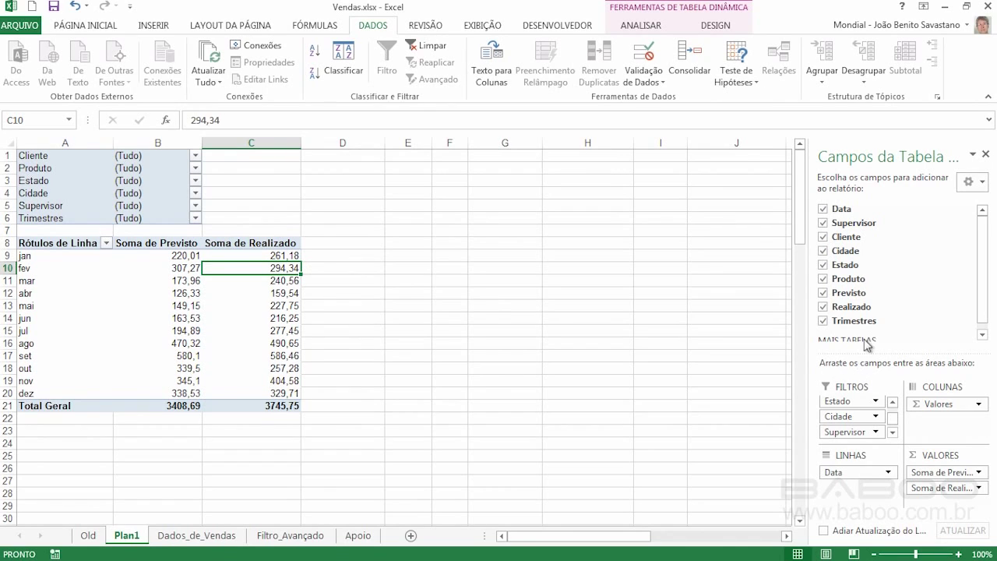
left_click_drag(861, 311, 952, 505)
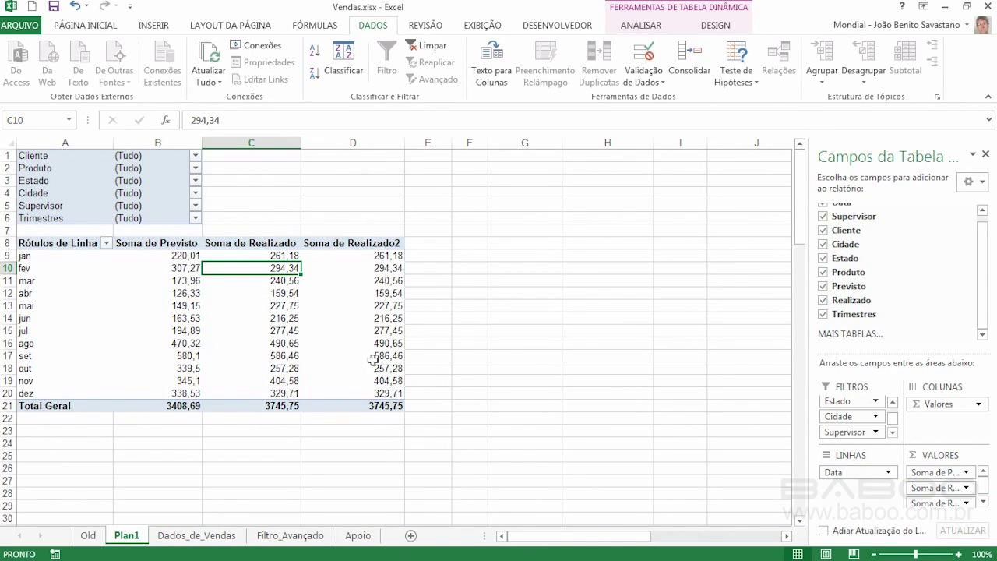
- Show the second Realizado column's values as % do Total Geral
mouse_move(342, 337)
left_click(384, 272)
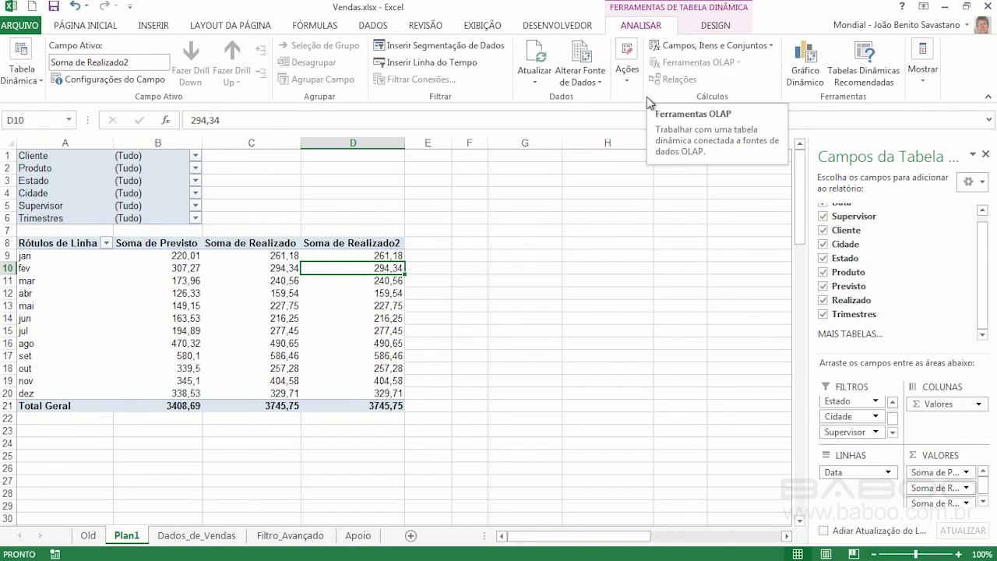
mouse_move(368, 267)
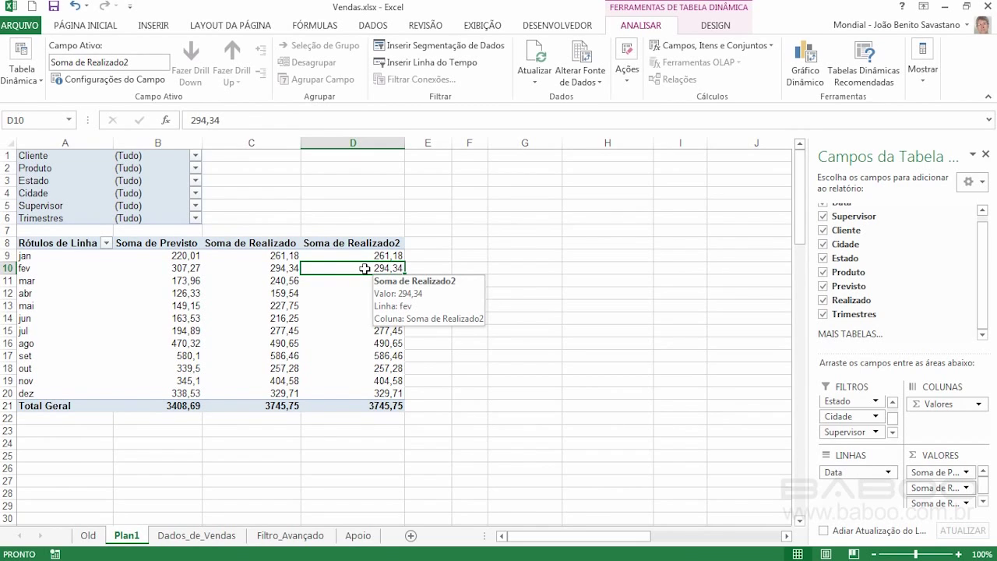
right_click(365, 268)
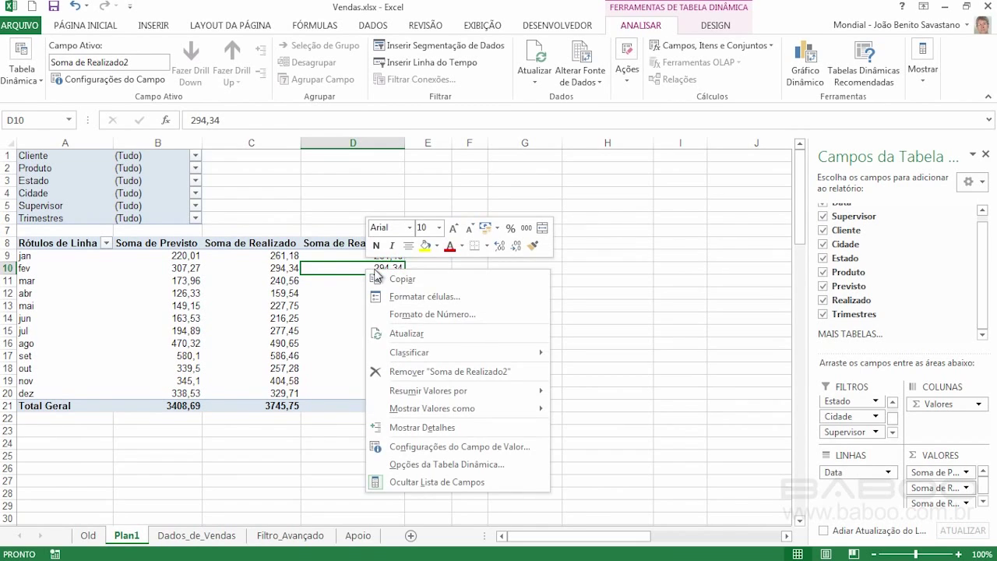
left_click(441, 450)
left_click_drag(475, 339, 639, 225)
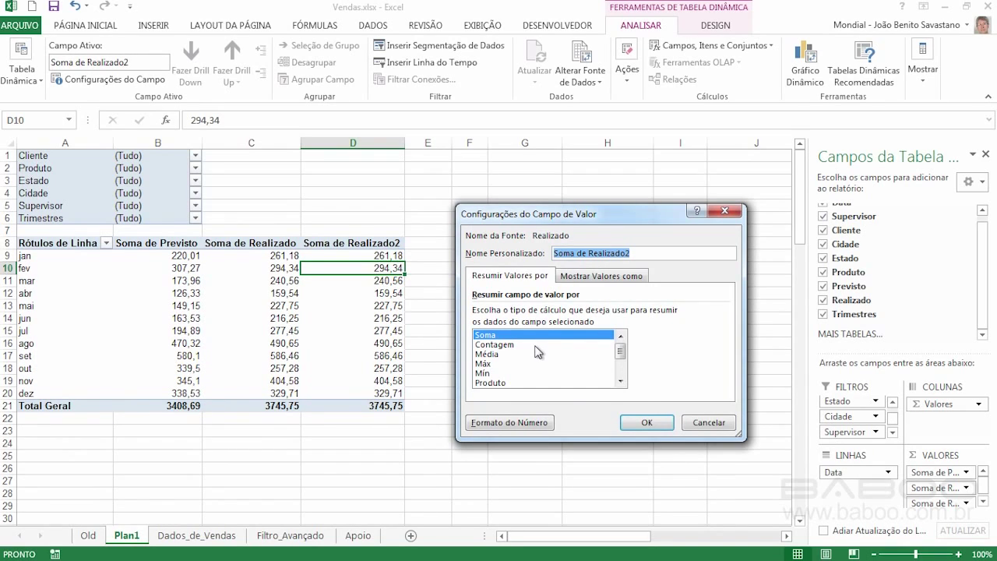
left_click(600, 275)
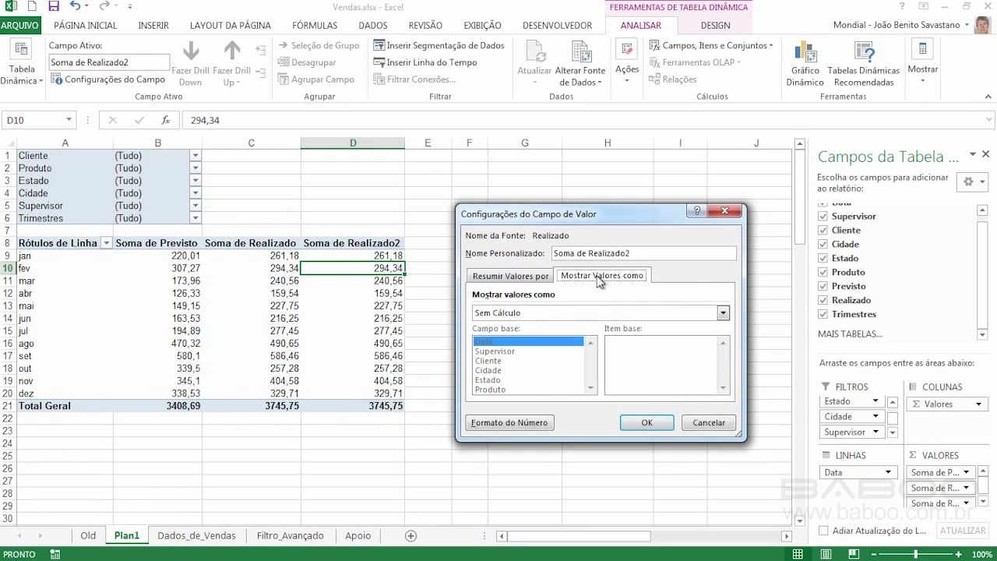
left_click(528, 313)
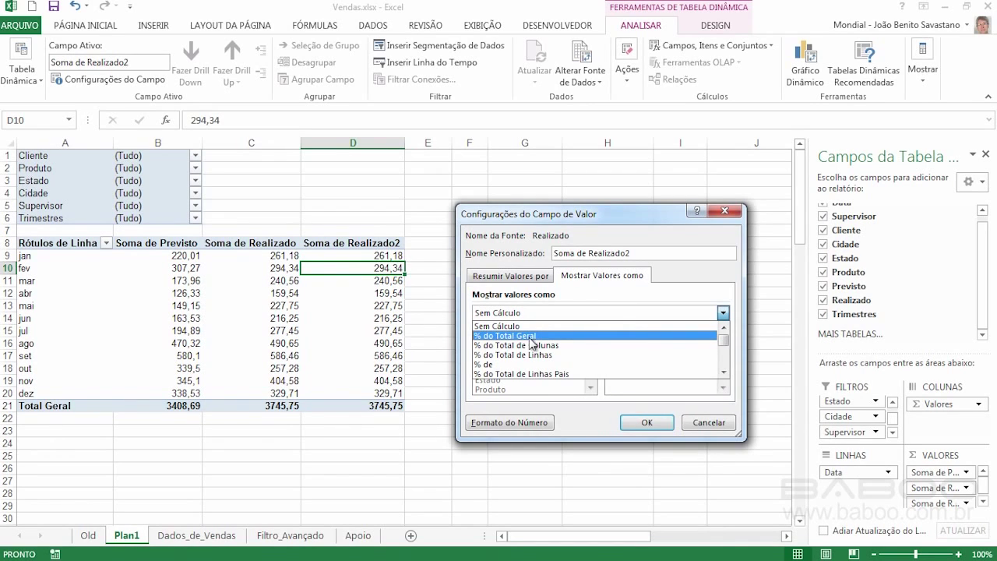
left_click(531, 338)
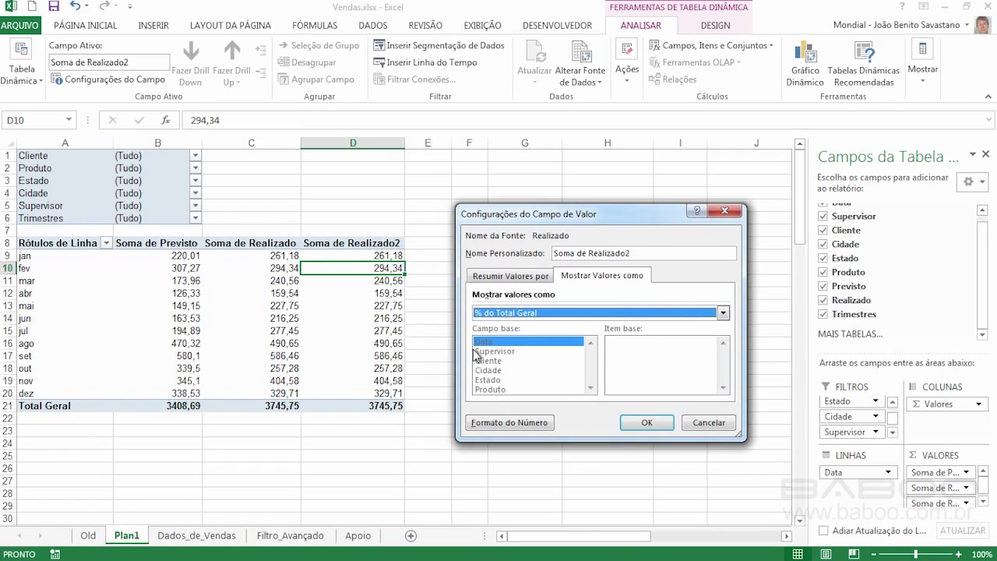
left_click(648, 423)
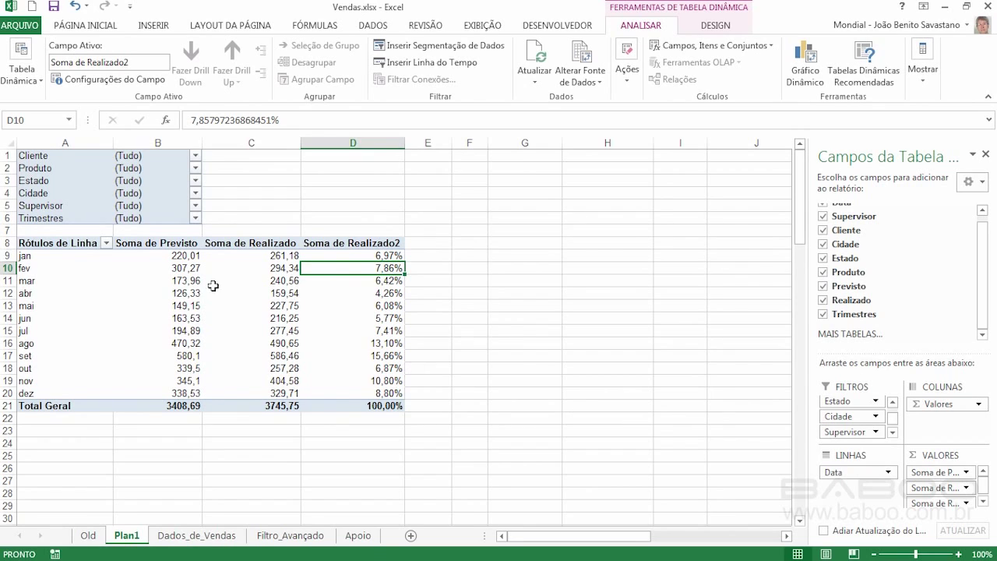
- Rename the percentage value field as Participação
mouse_move(352, 254)
mouse_move(362, 366)
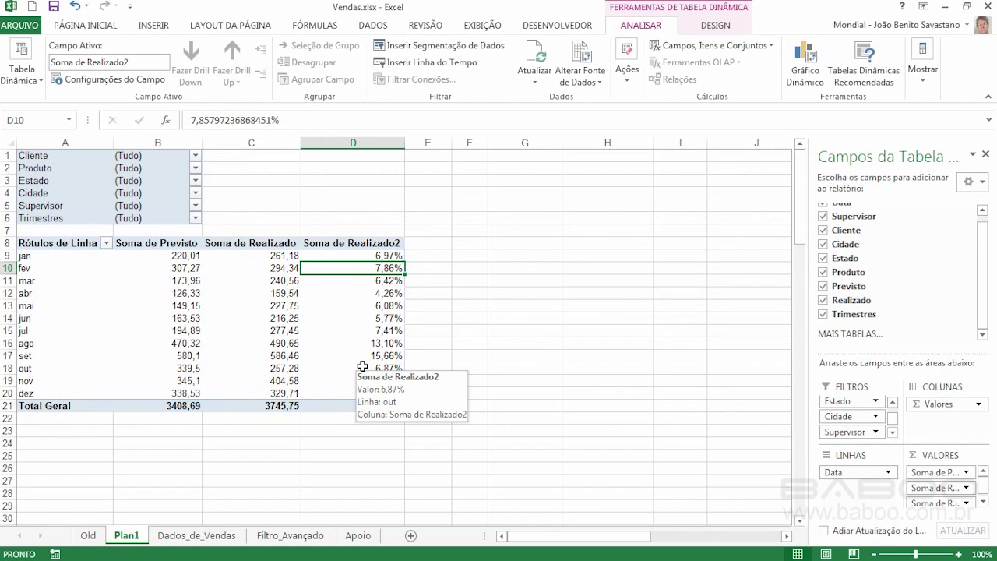
right_click(354, 267)
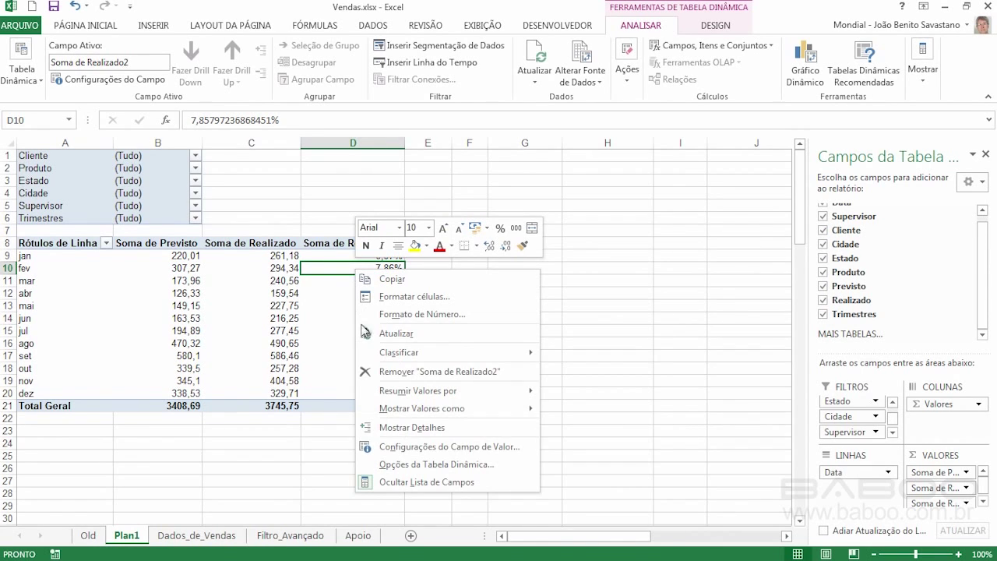
left_click(435, 446)
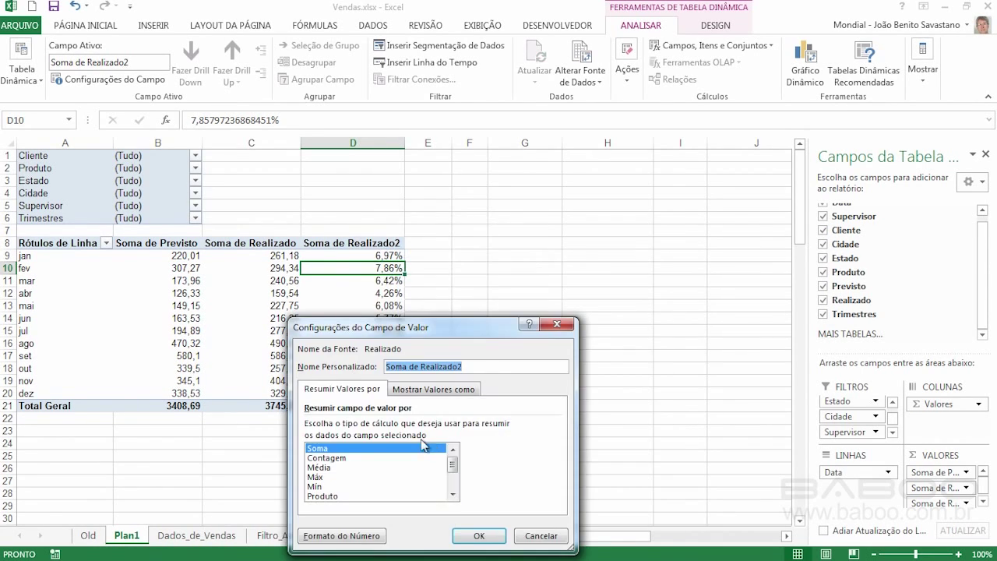
left_click_drag(480, 369, 368, 360)
type("Par")
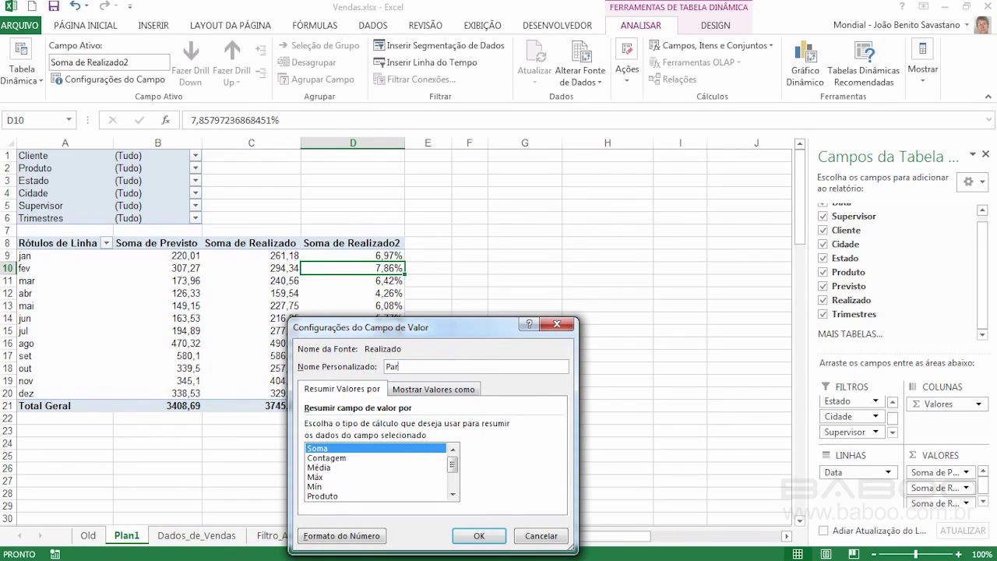
type("ticipação")
left_click(478, 536)
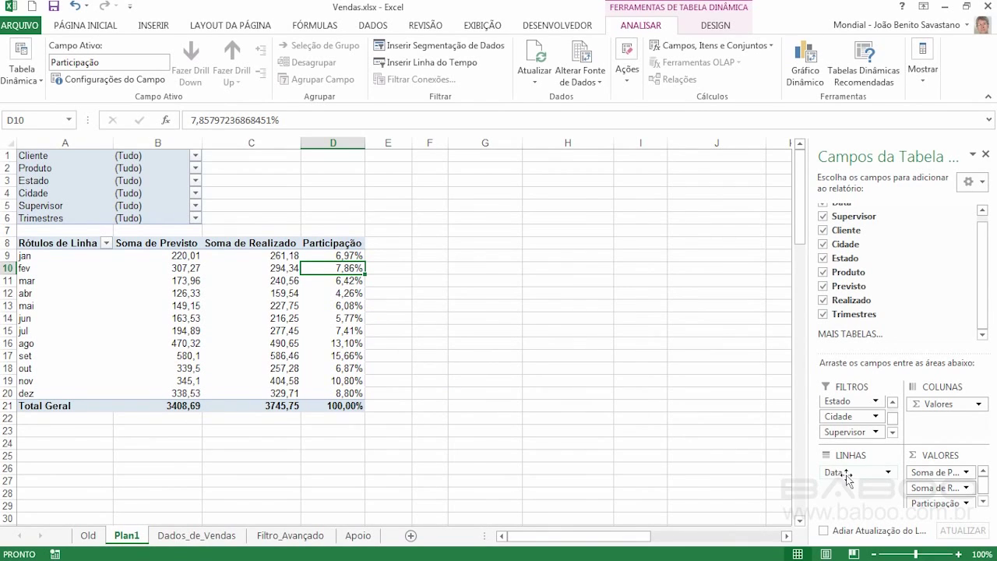
- Return Data to the report filters and set Supervisor as the pivot table's row field
mouse_move(852, 475)
left_mouse_down()
mouse_move(880, 459)
mouse_move(870, 442)
mouse_move(850, 456)
mouse_move(854, 470)
left_mouse_up()
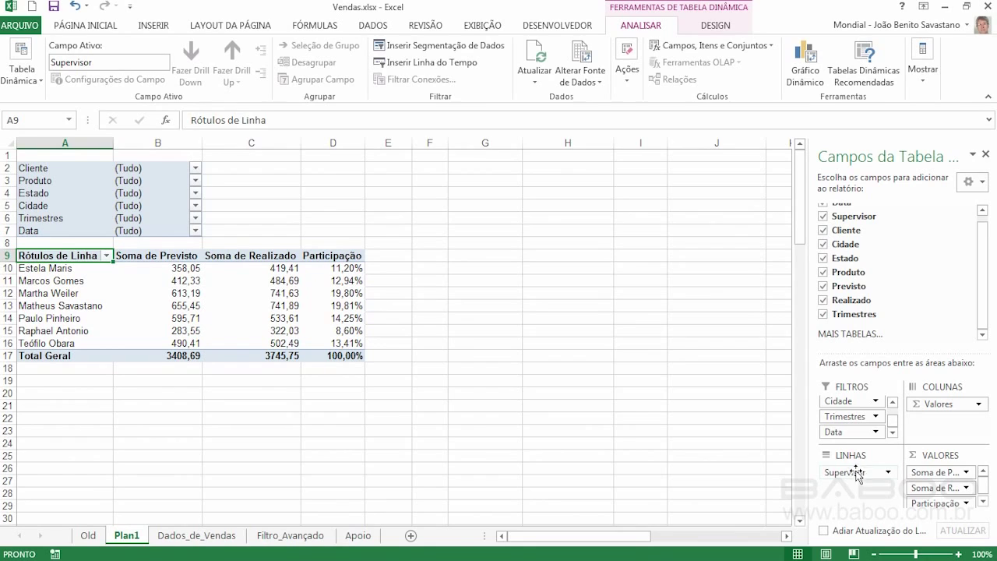
- Set Produto as the pivot table's row field and return Supervisor to the report filters
left_click_drag(893, 420, 849, 475)
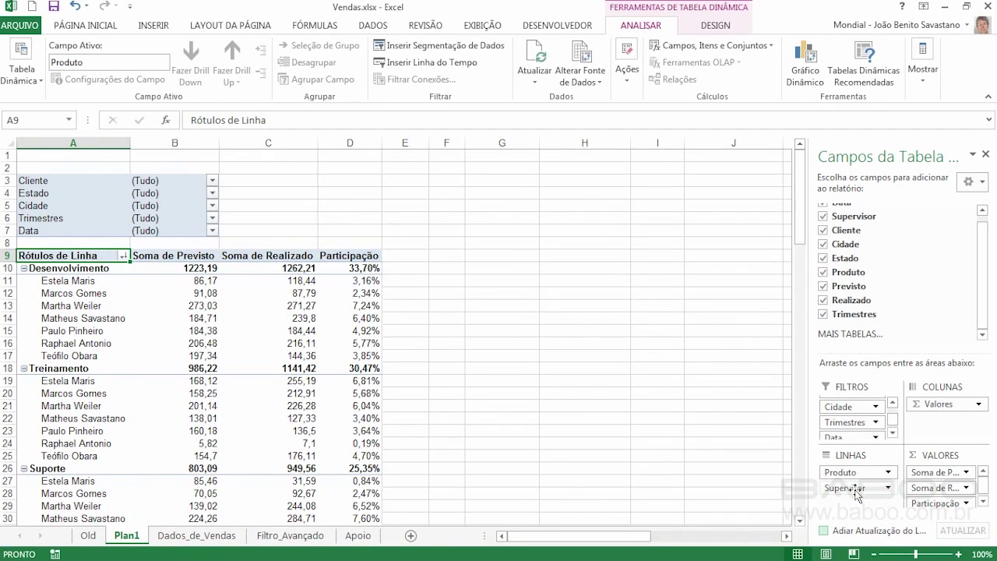
left_click_drag(855, 490, 862, 433)
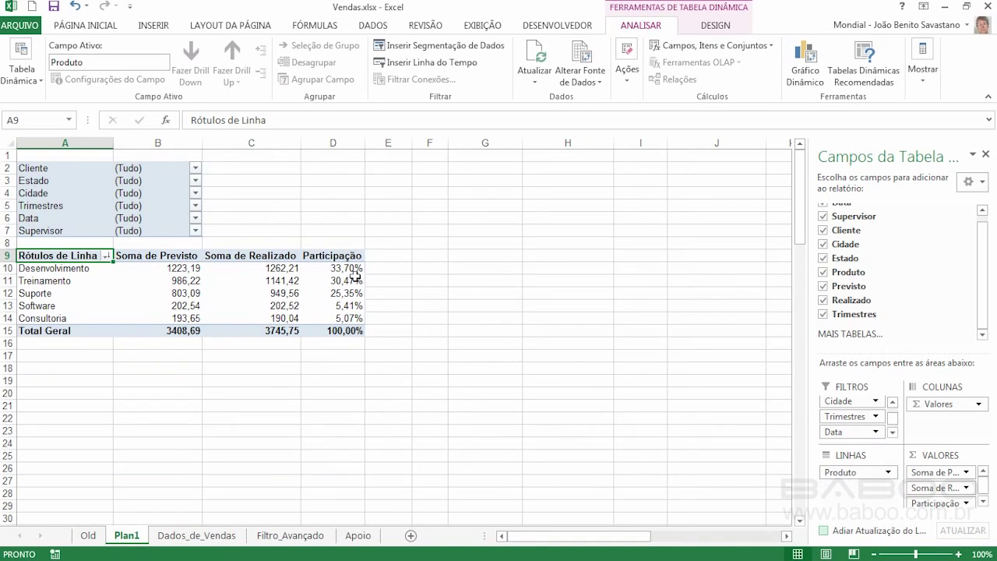
mouse_move(363, 318)
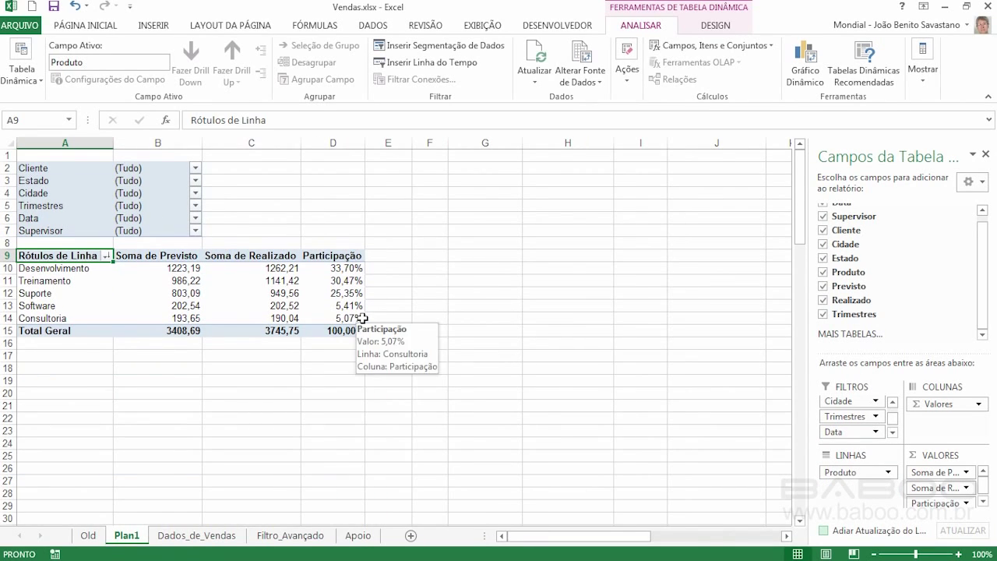
mouse_move(318, 272)
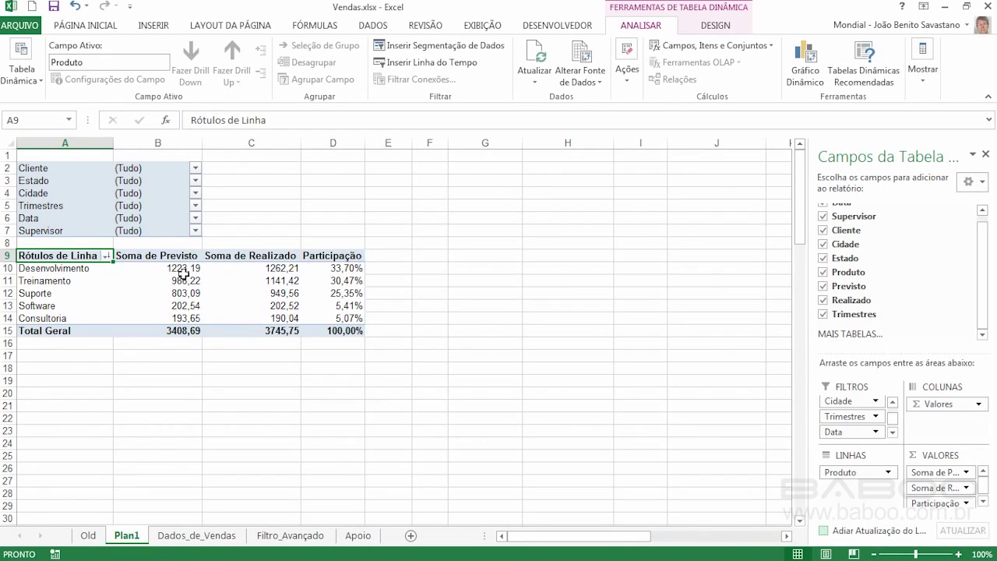
mouse_move(183, 273)
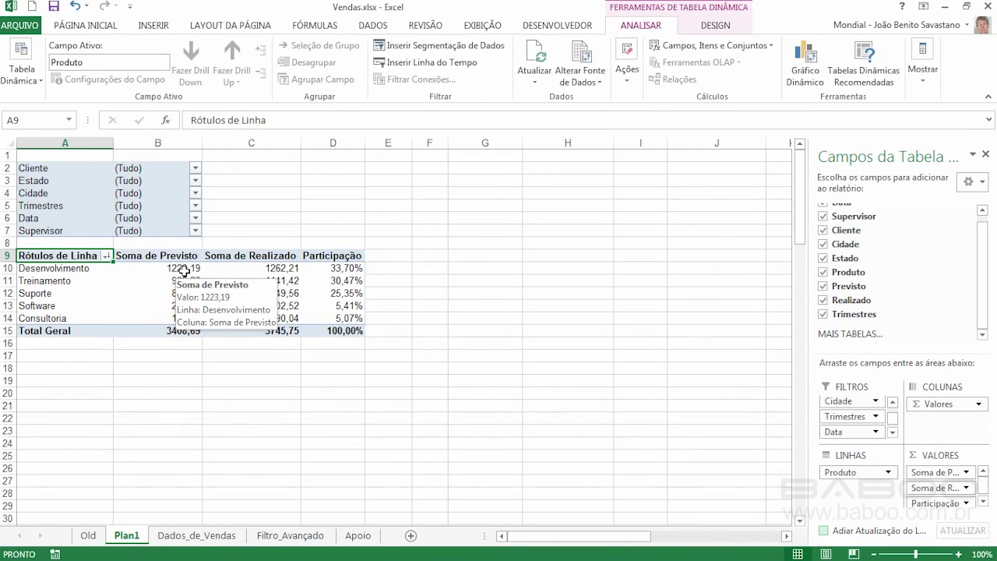
- Add a calculated field named Desempenho to the pivot table with the formula = Realizado/ Previsto
left_click(692, 48)
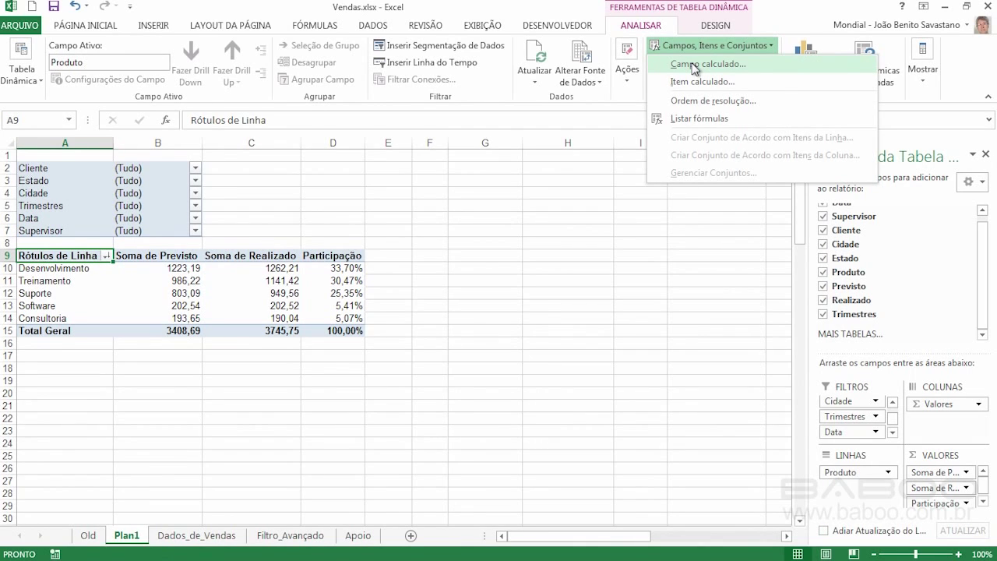
left_click(693, 67)
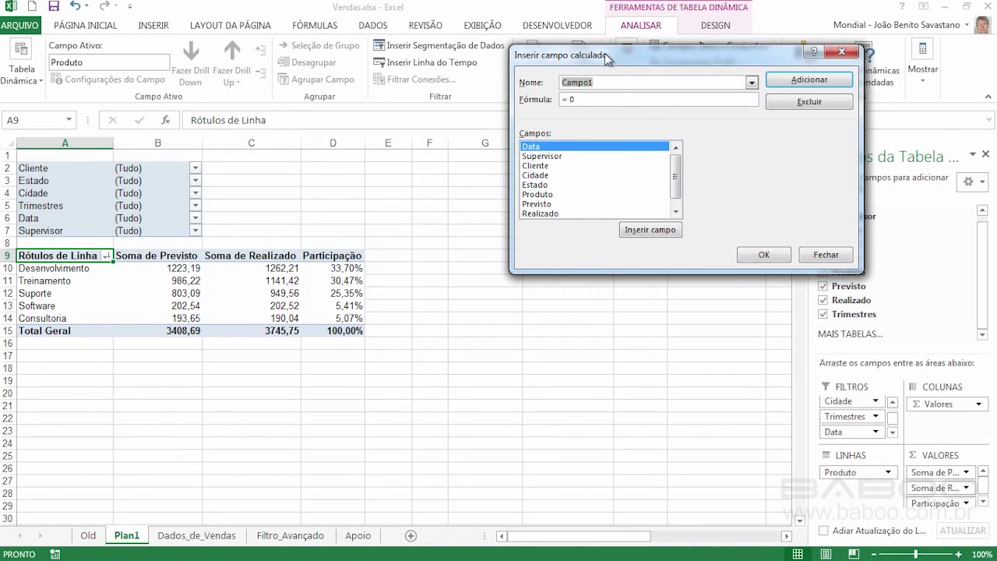
type("Desempenho")
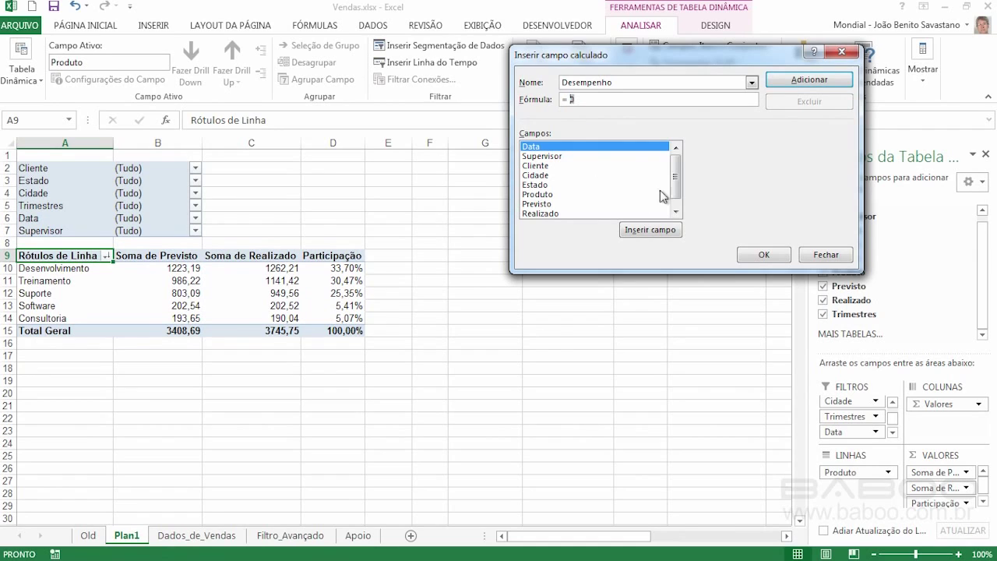
left_click_drag(677, 178, 675, 195)
double_click(540, 204)
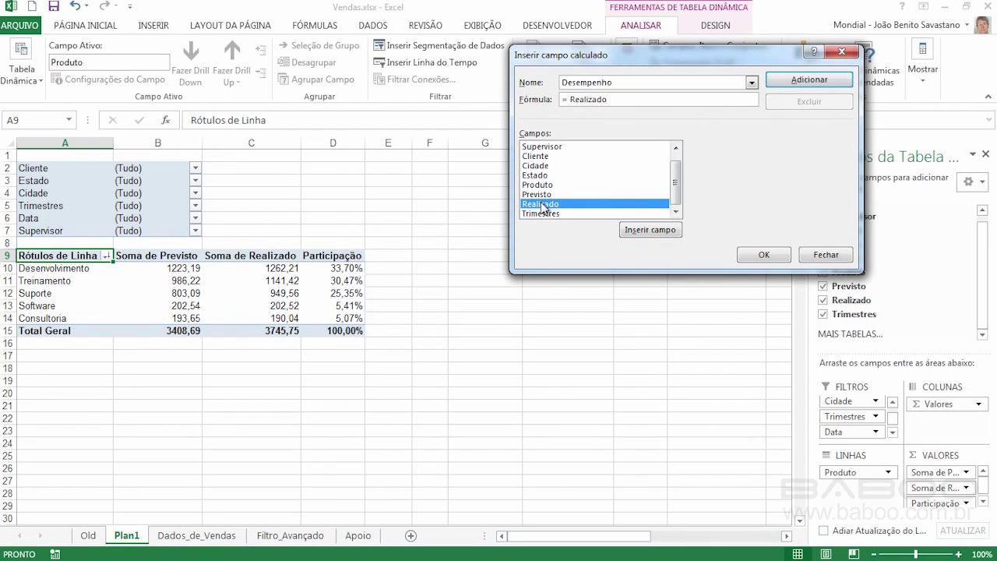
type("/")
double_click(552, 195)
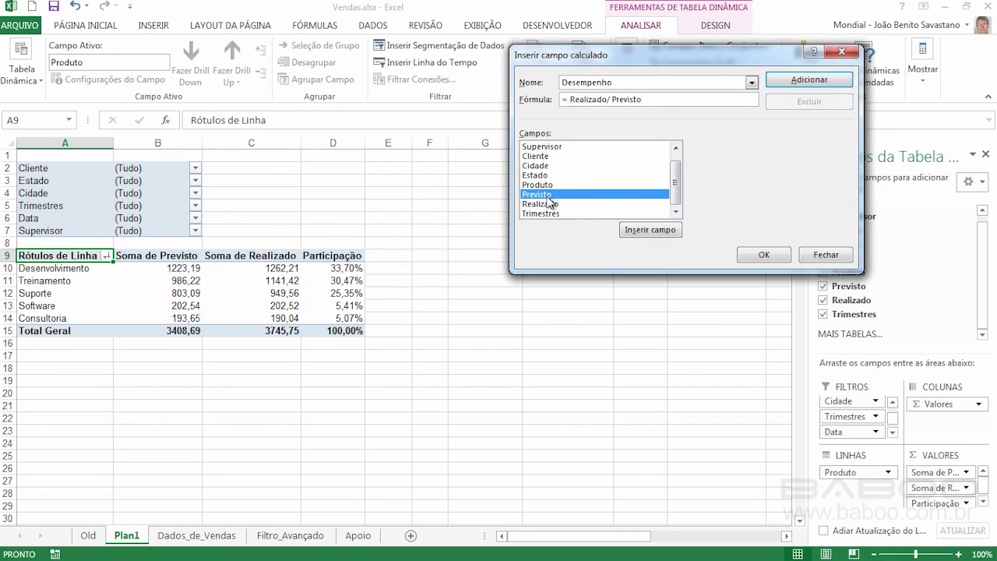
left_click(759, 256)
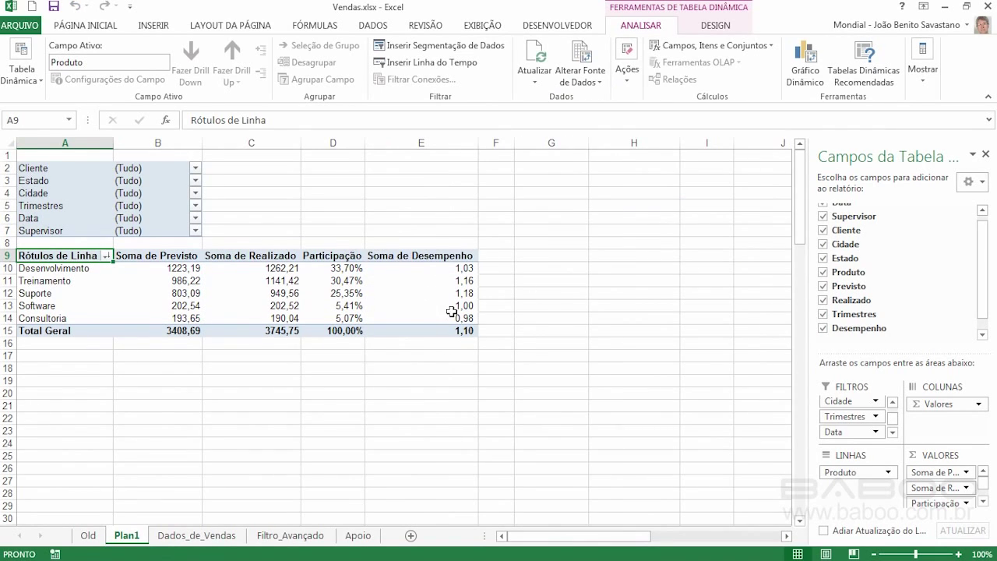
- Format the Soma de Desempenho value field as Porcentagem with 2 decimal places
mouse_move(425, 268)
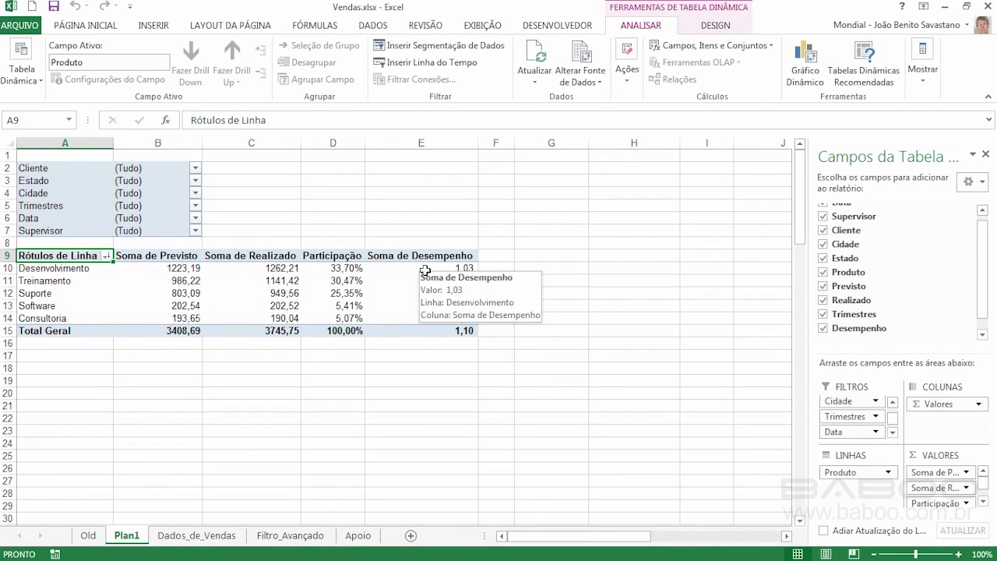
left_click(425, 270)
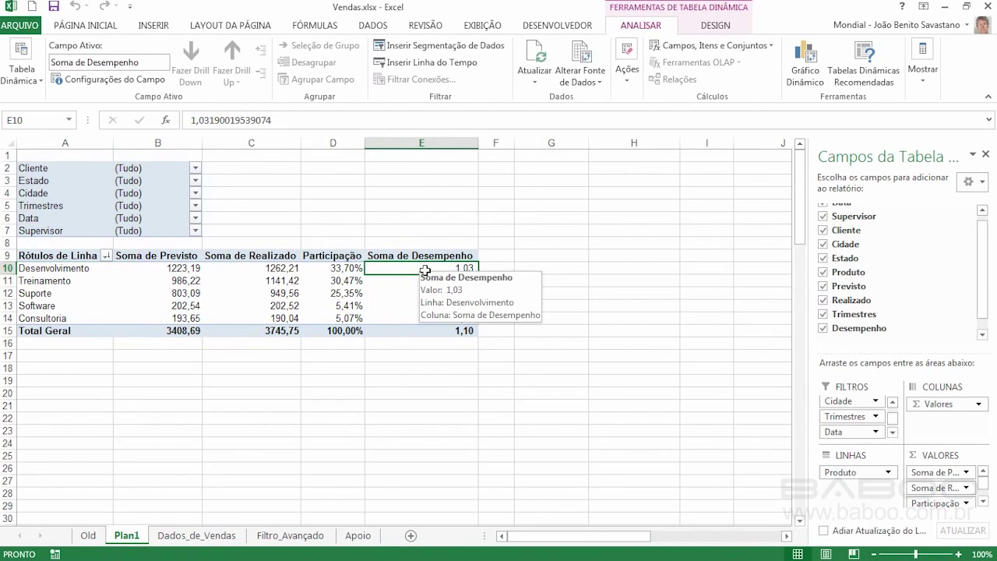
right_click(426, 271)
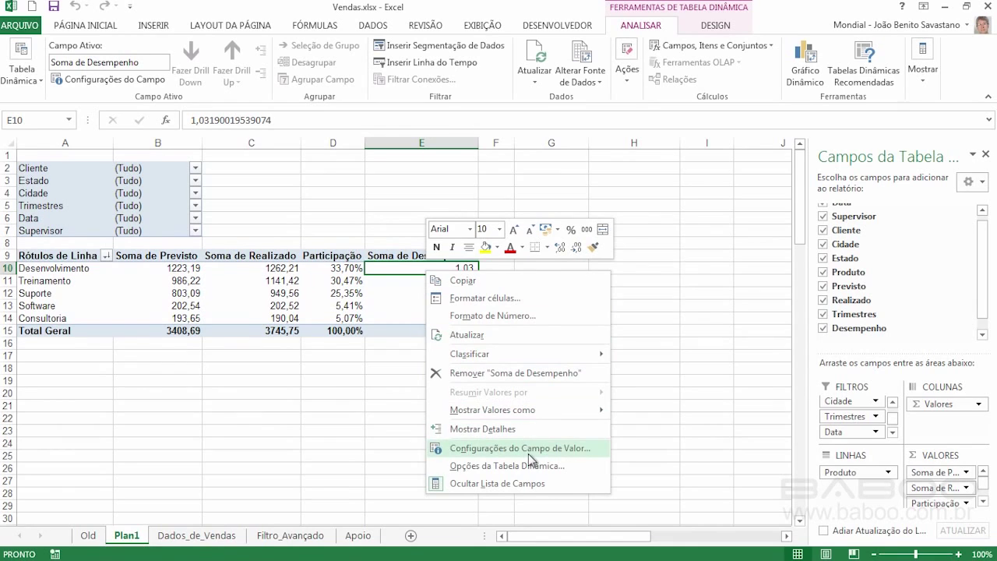
left_click(534, 448)
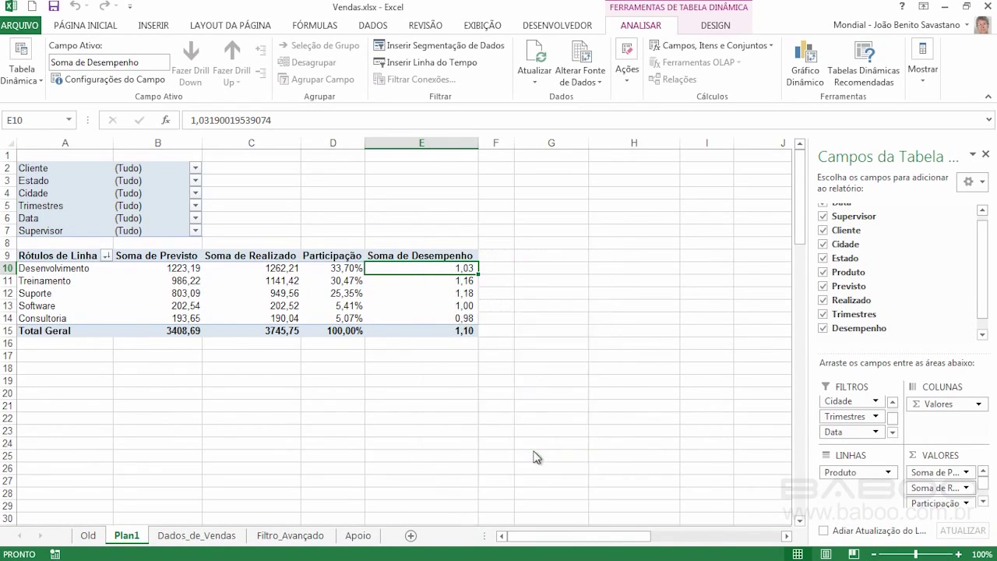
left_click(444, 543)
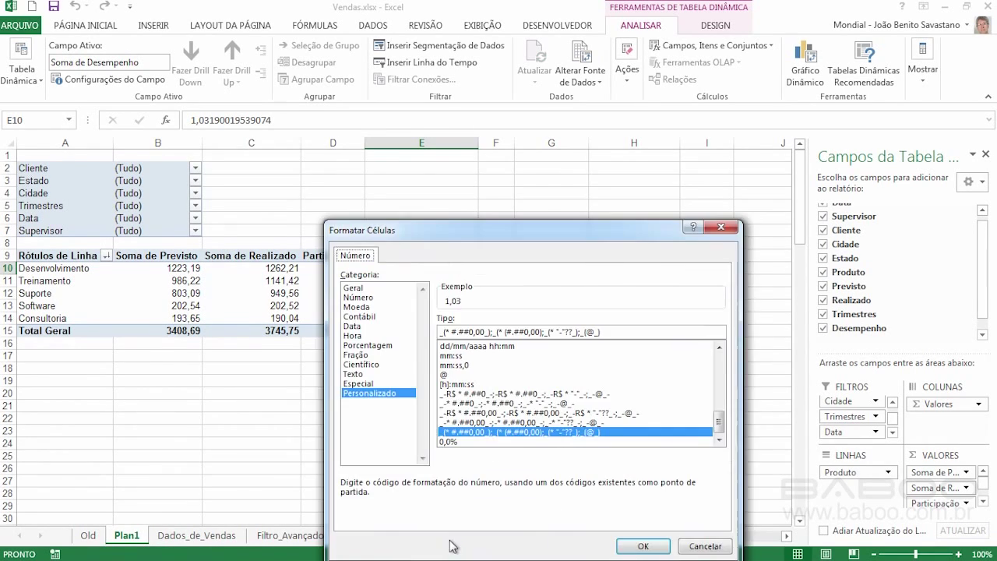
left_click(385, 345)
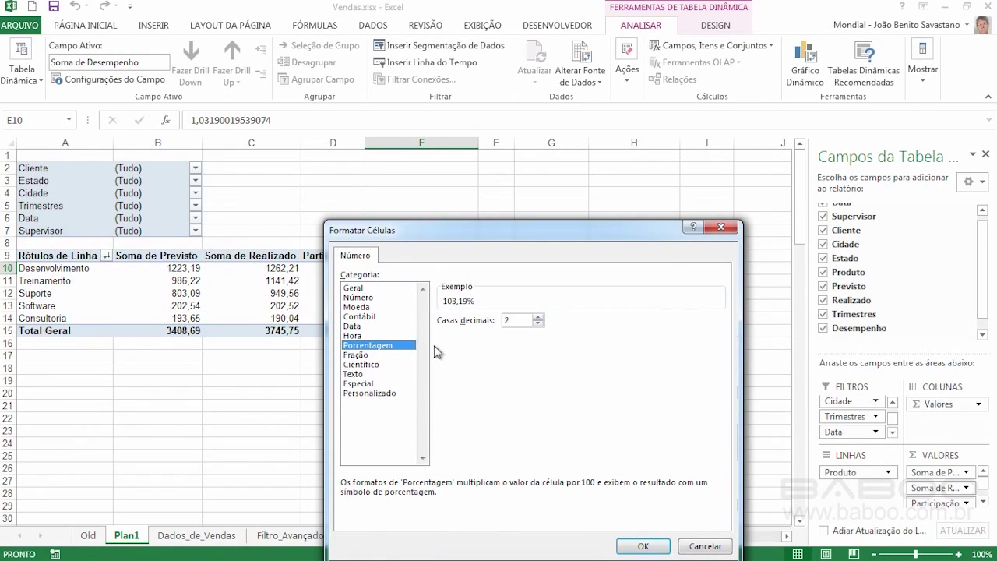
left_click(641, 545)
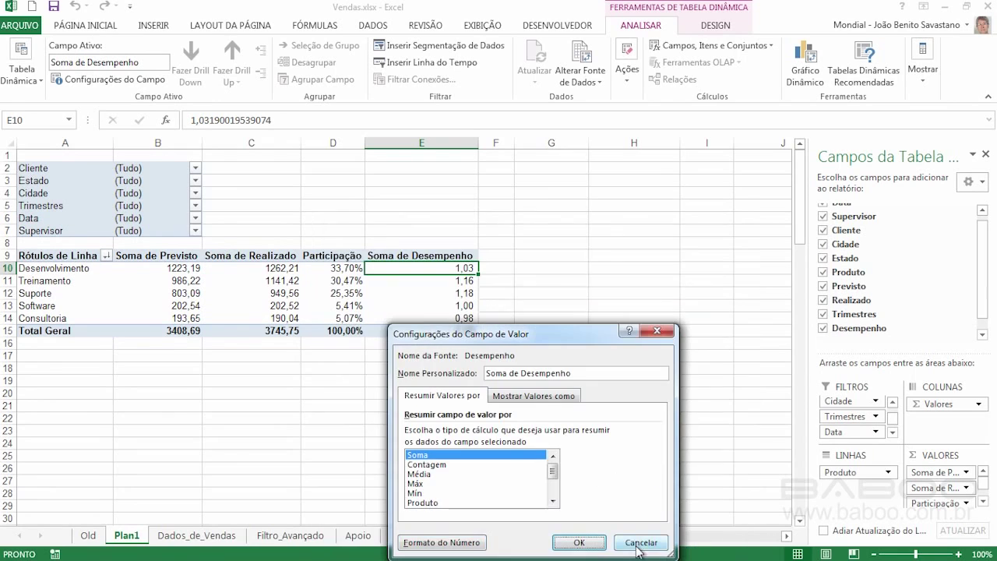
left_click(580, 542)
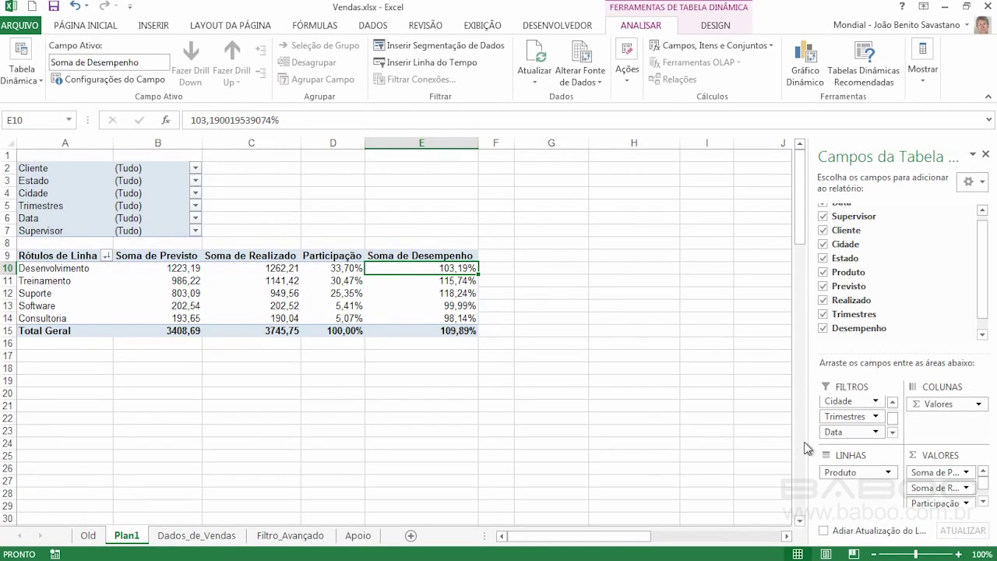
- Add Cidade and Supervisor as nested row fields beneath Produto
left_click_drag(847, 400, 841, 483)
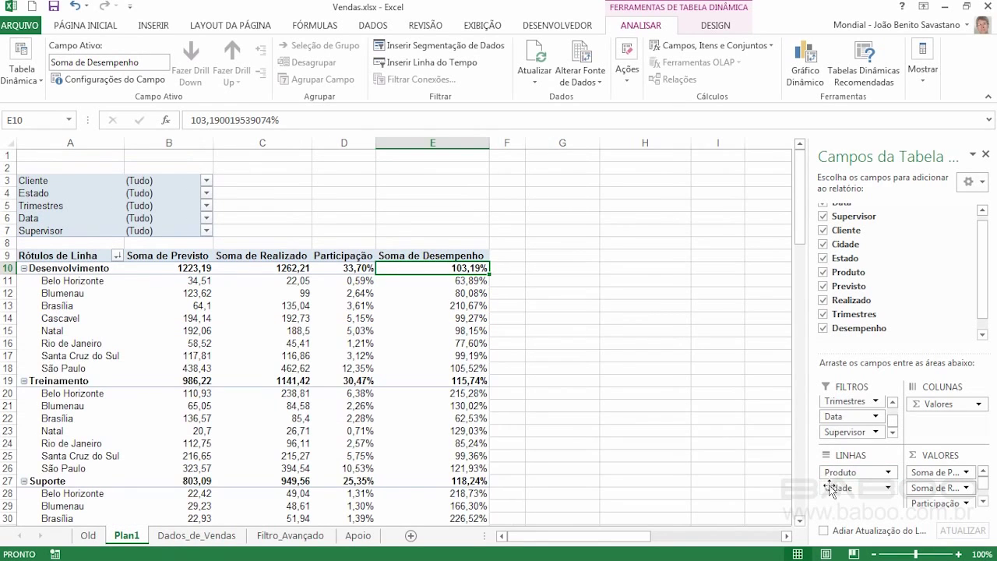
mouse_move(830, 416)
left_mouse_down()
mouse_move(841, 424)
mouse_move(840, 407)
mouse_move(845, 419)
left_mouse_up()
left_click(892, 434)
left_click(892, 434)
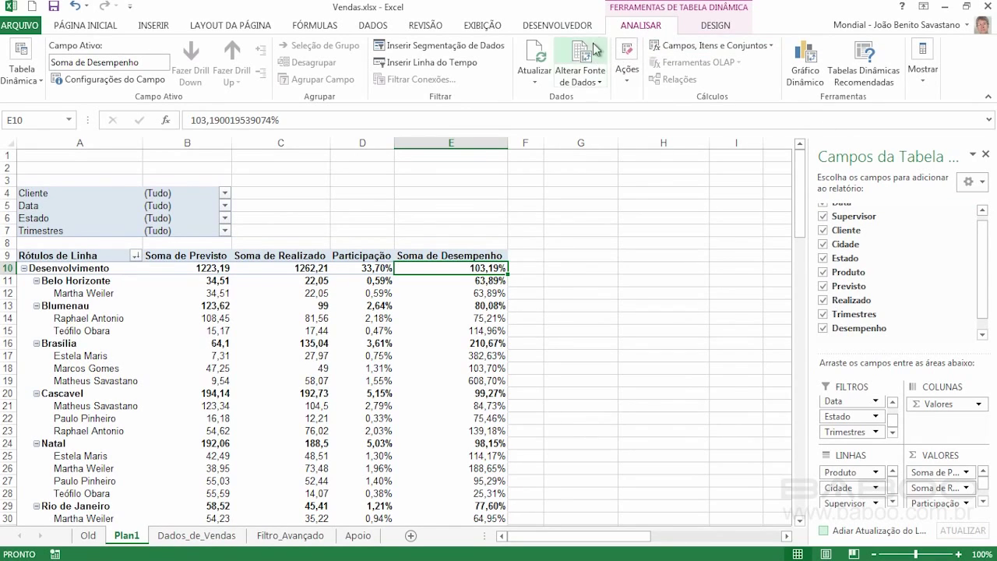
left_click(715, 25)
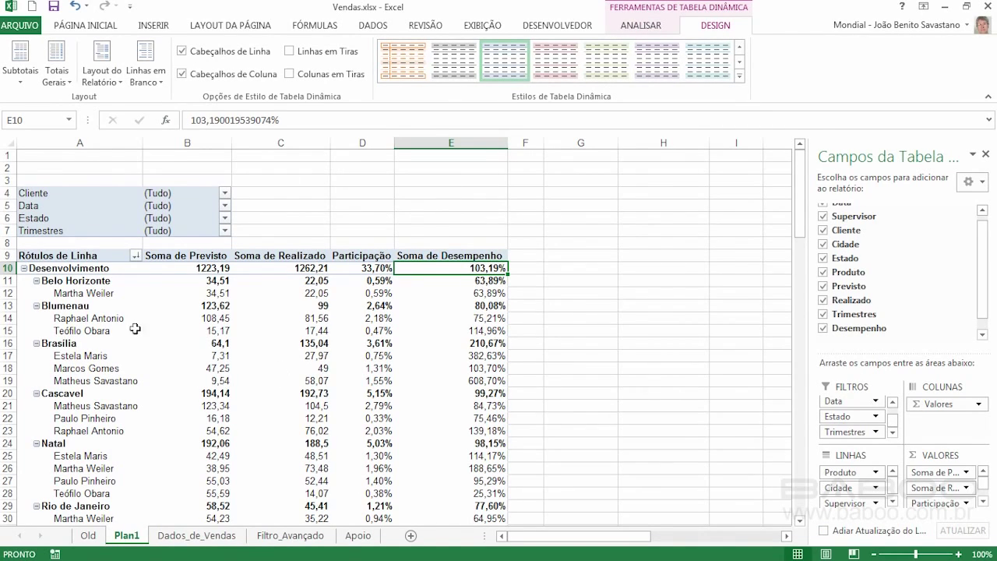
mouse_move(240, 310)
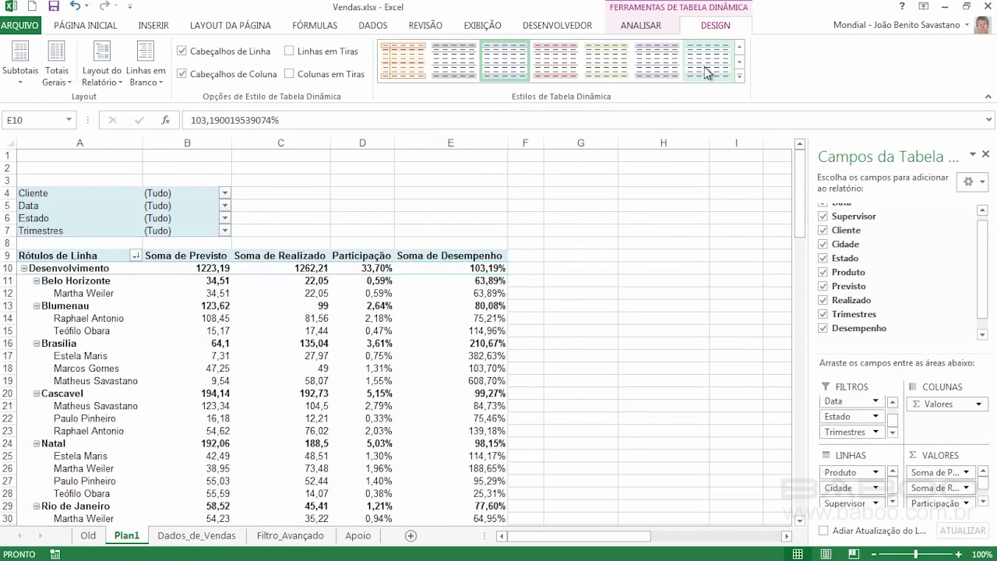
left_click(648, 27)
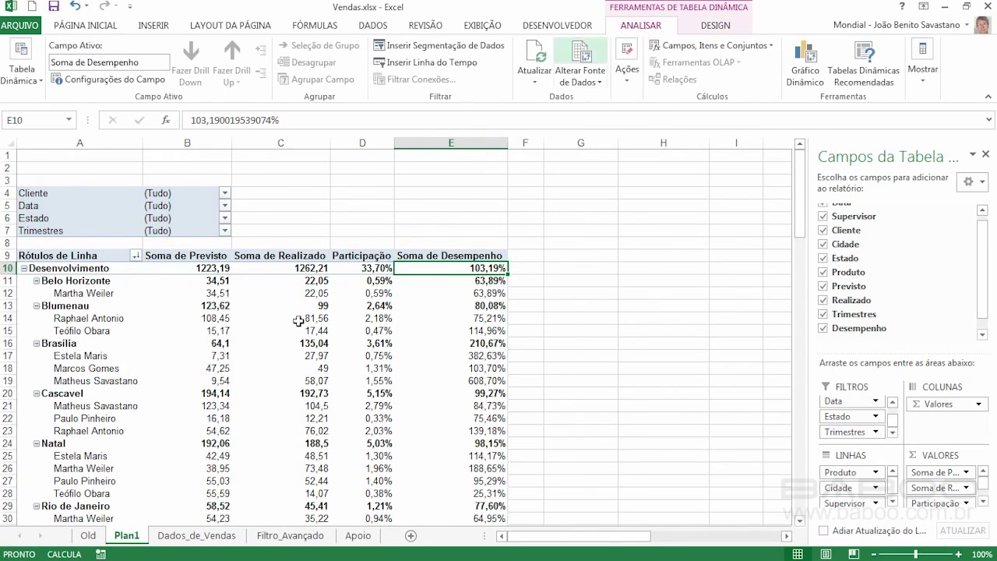
- Try a clustered column pivot chart on Plan1, enlarged to about 18,84 × 11,19 cm, and delete it
left_click(197, 378)
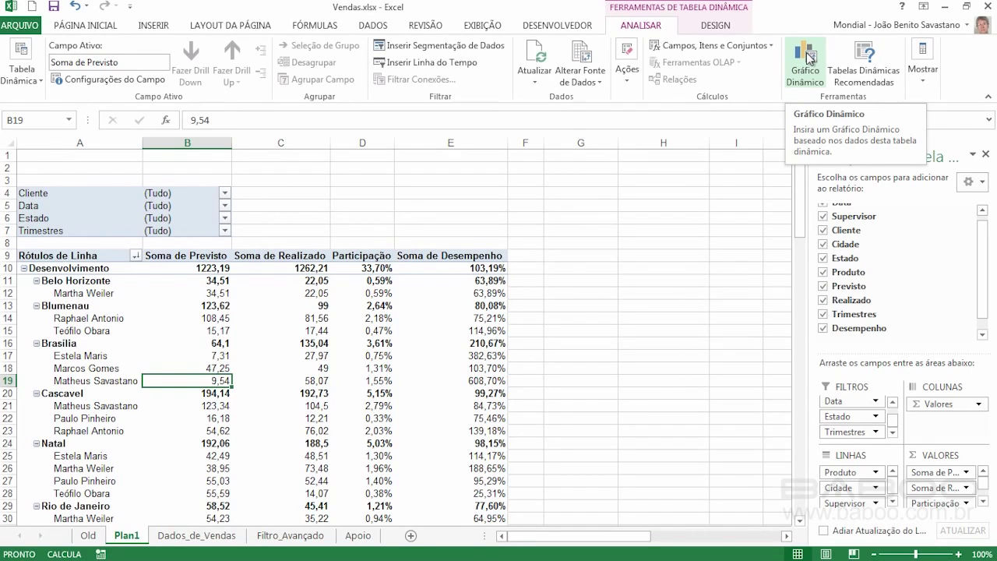
scroll(619, 349, "down", 3)
scroll(618, 349, "down", 7)
scroll(620, 346, "up", 10)
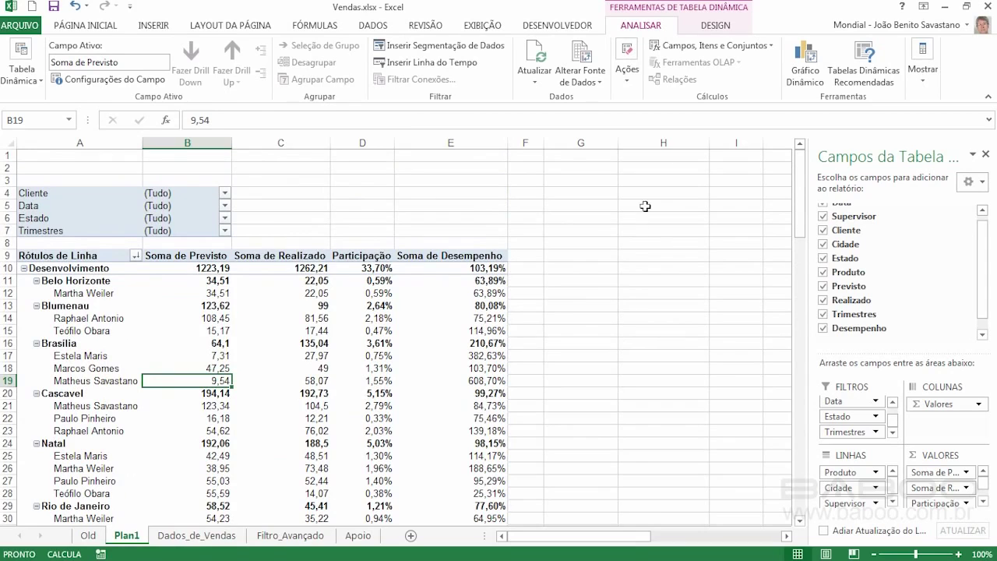
left_click(807, 67)
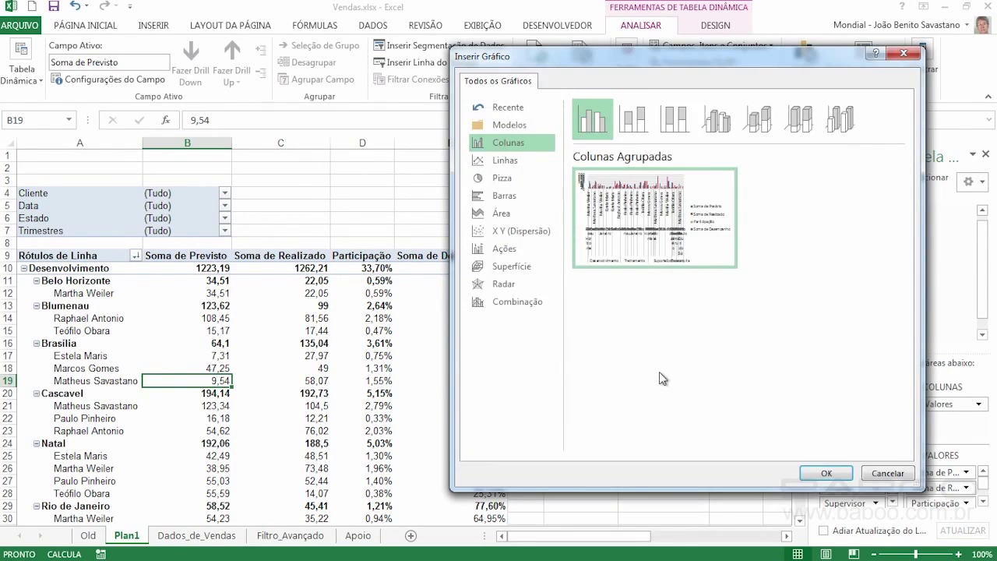
left_click(826, 471)
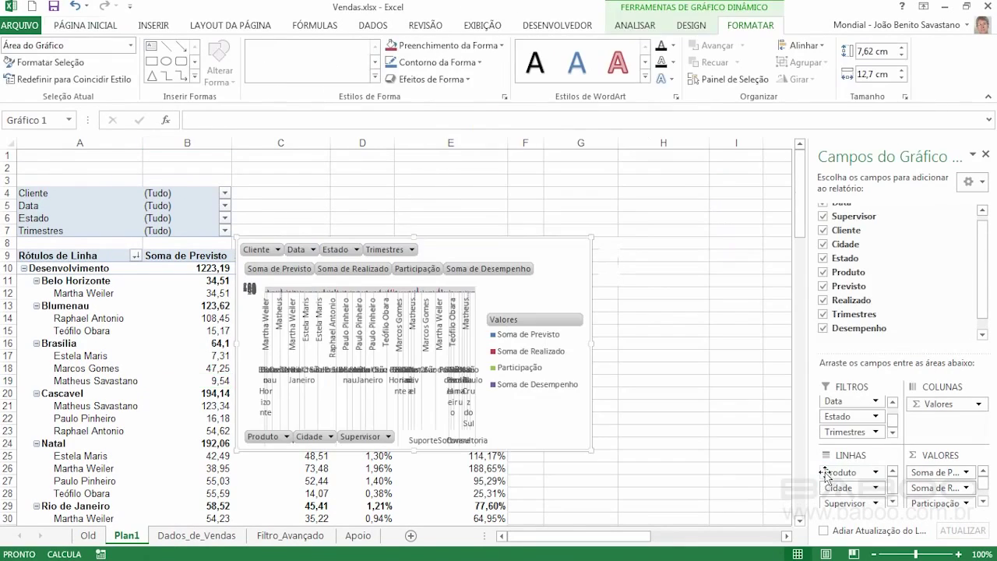
left_click_drag(591, 449, 756, 499)
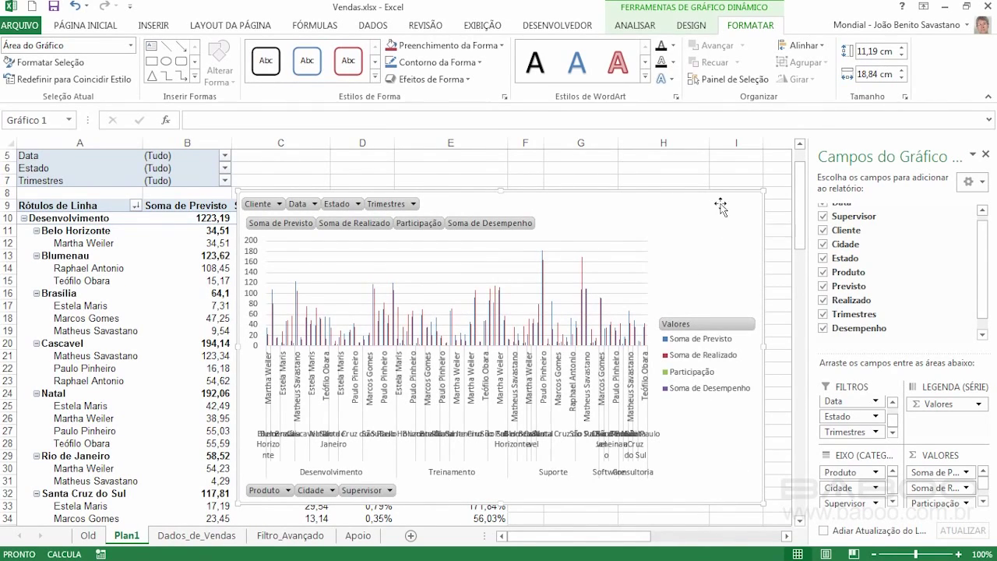
key("Delete")
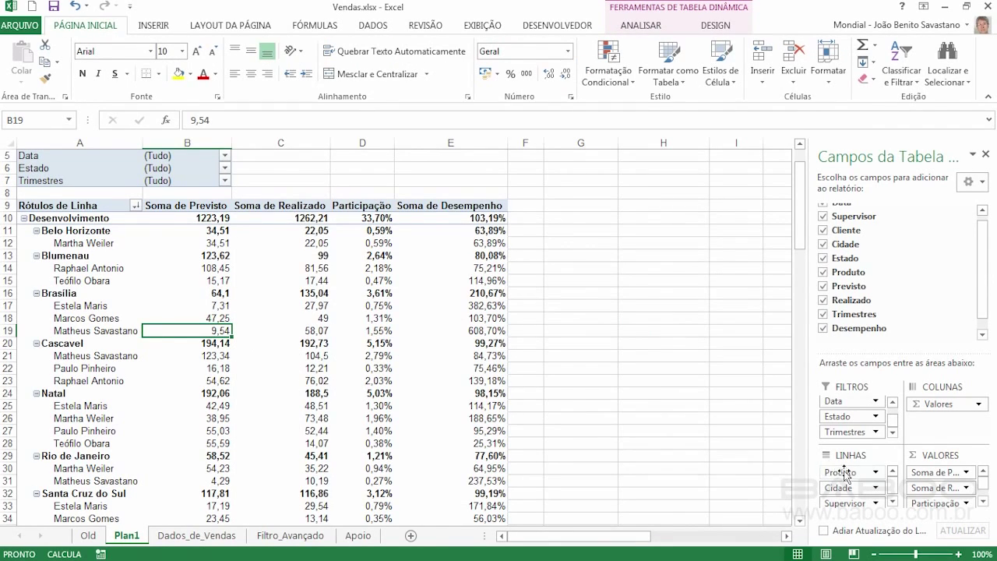
- Return Supervisor and Cidade to the report filters so that only Produto is left as a row field
left_click_drag(855, 489, 866, 441)
left_click_drag(846, 490, 854, 438)
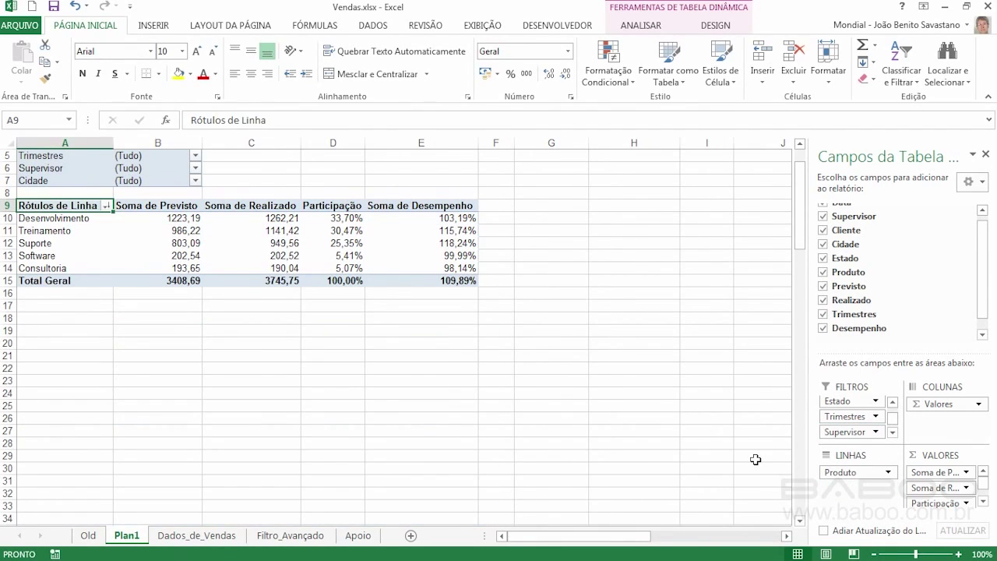
left_click(892, 432)
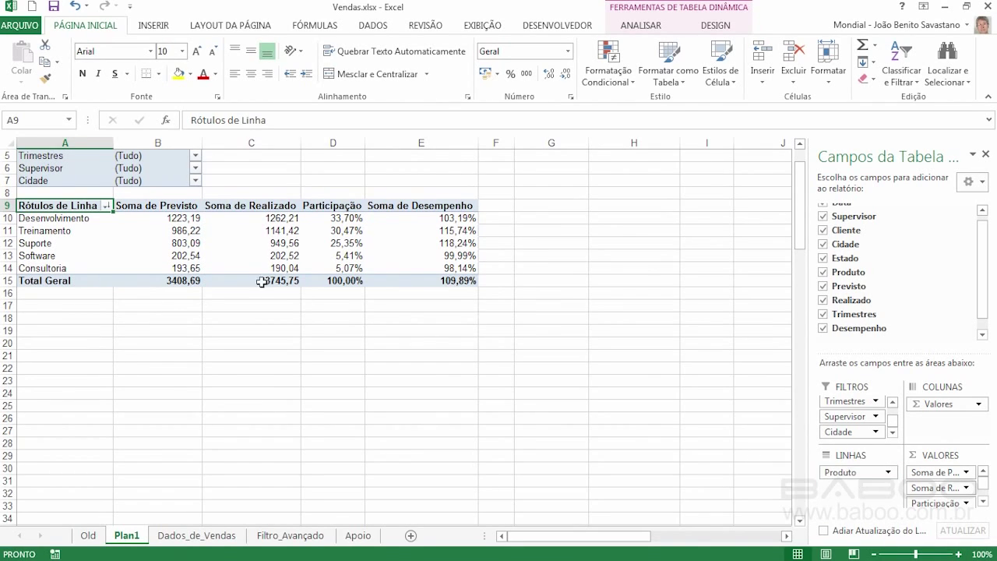
- Create a clustered column pivot chart of the product summary on its own chart sheet and go back to Plan1
left_click(181, 243)
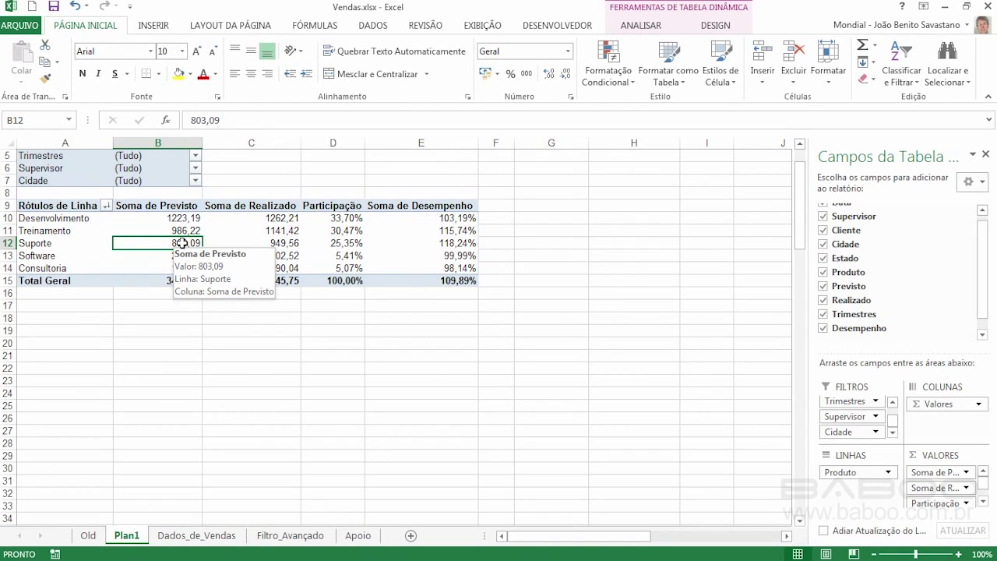
left_click(642, 28)
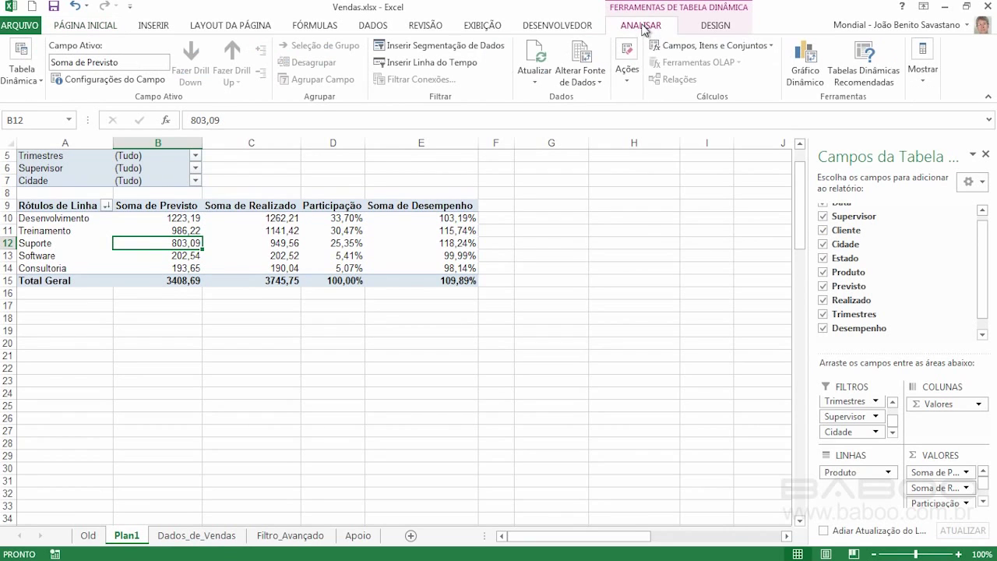
left_click(807, 62)
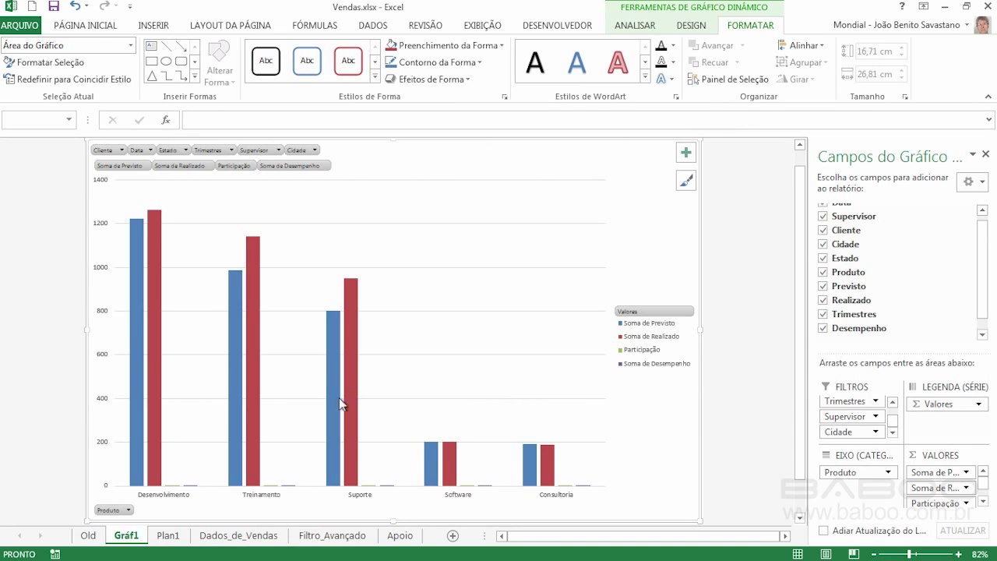
left_click(581, 489)
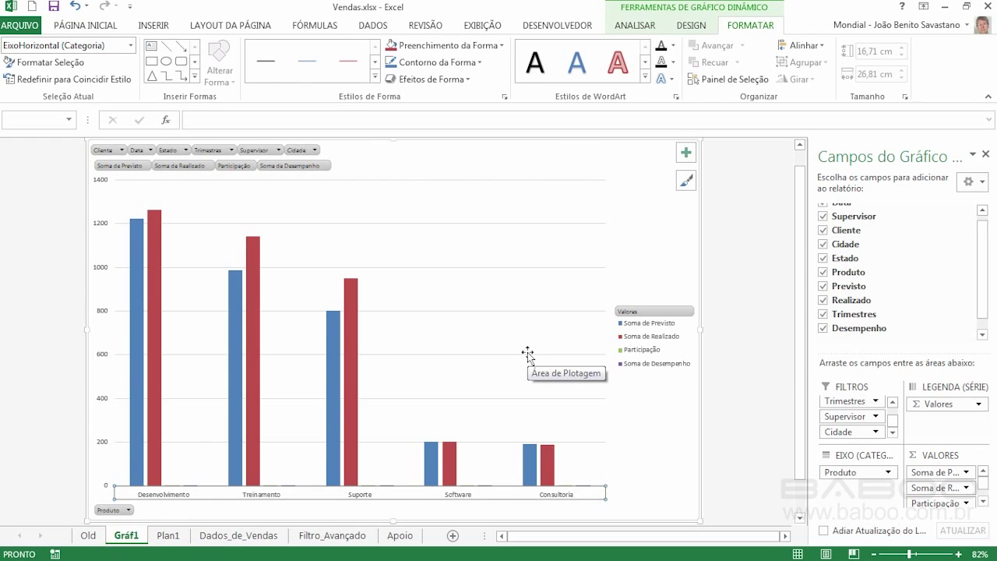
left_click(175, 535)
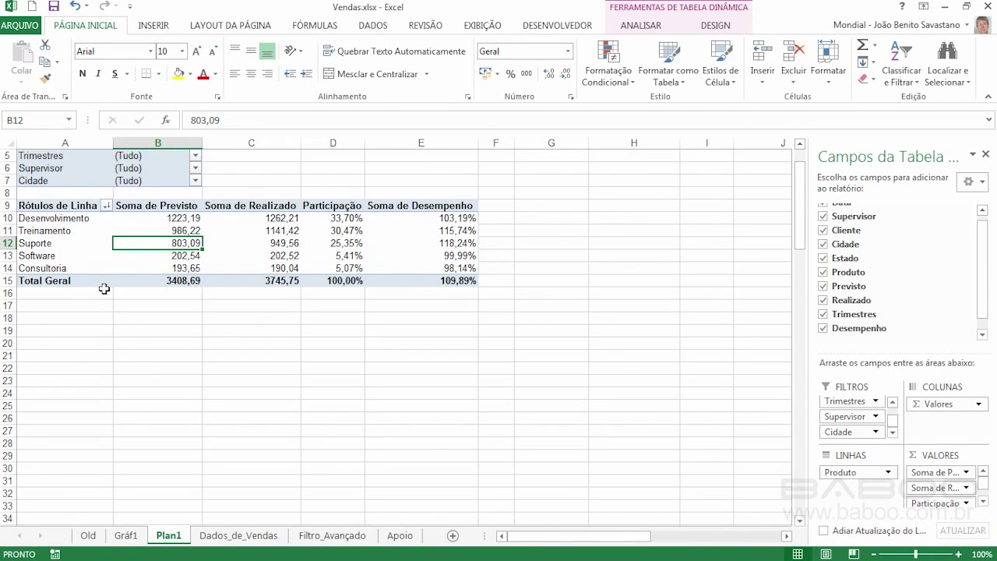
- Switch to the slide presentation and advance to the Segmentação de Dados slide
key("alt+Tab")
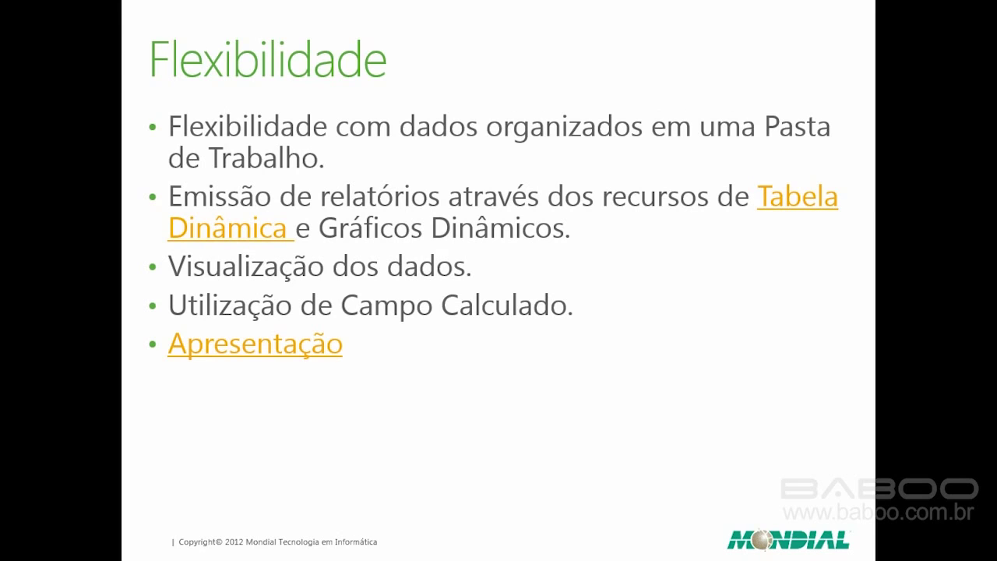
key("Right")
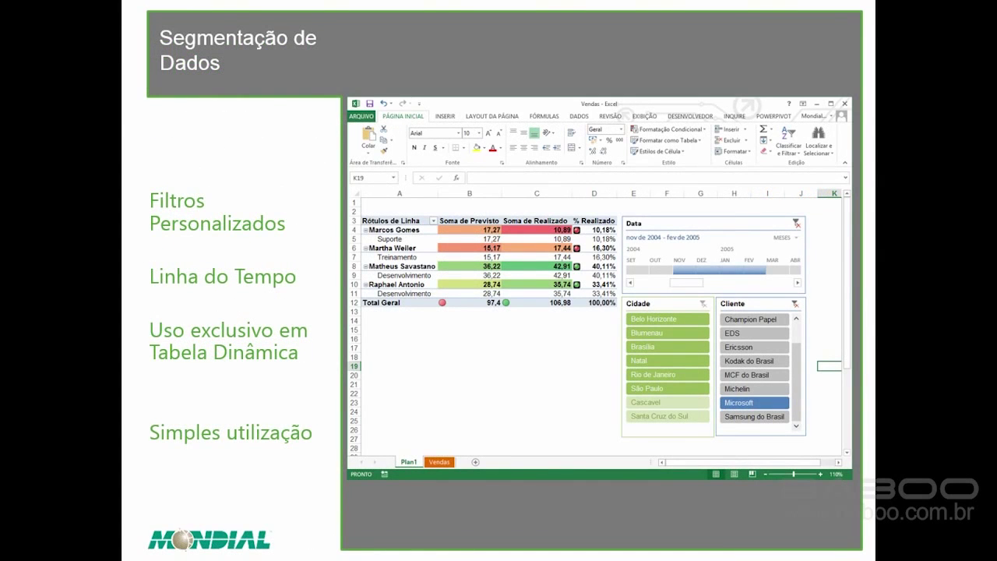